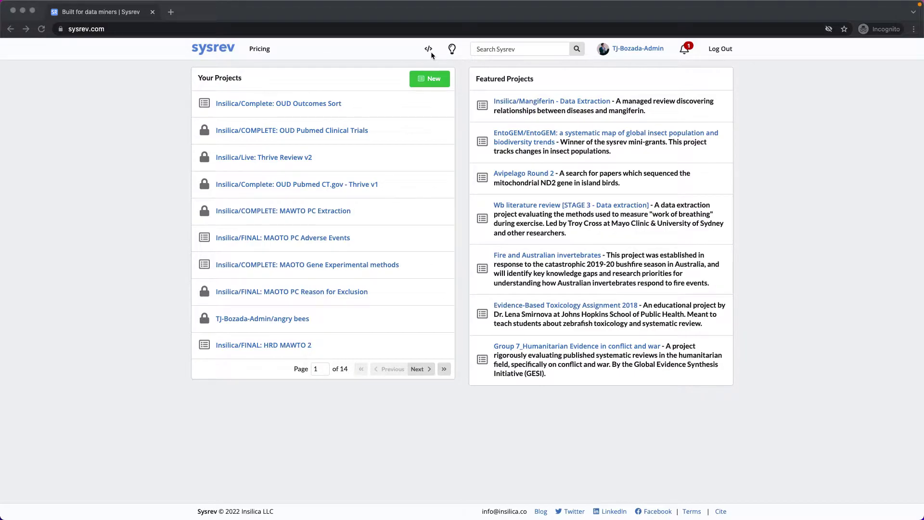
- Switch the site to the dark theme and back to the light theme
click(452, 50)
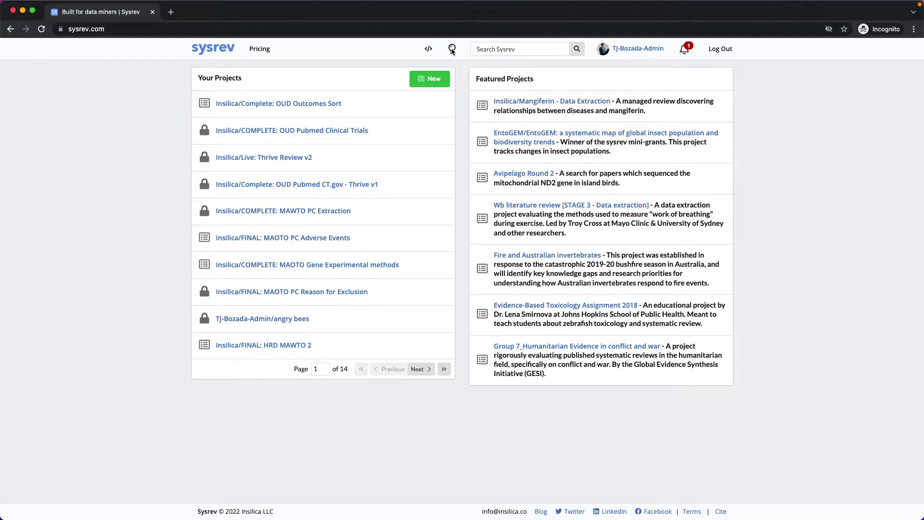
click(452, 50)
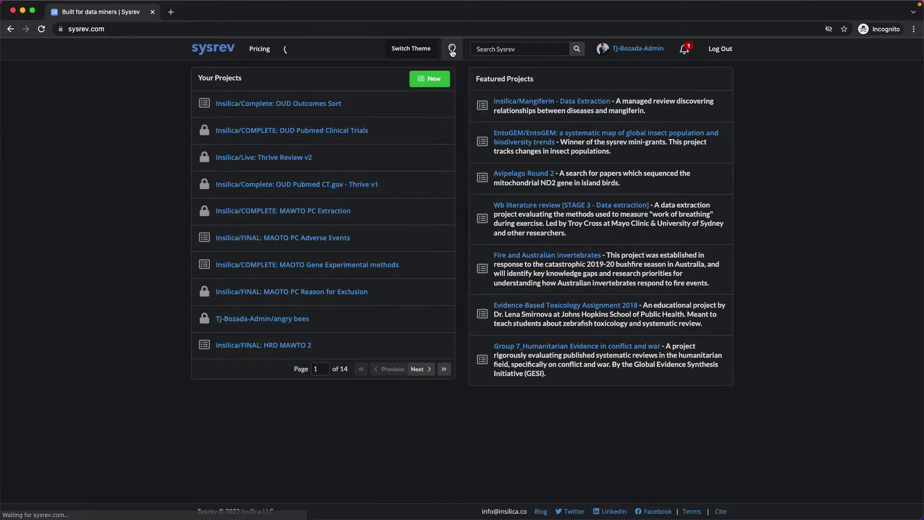
click(452, 51)
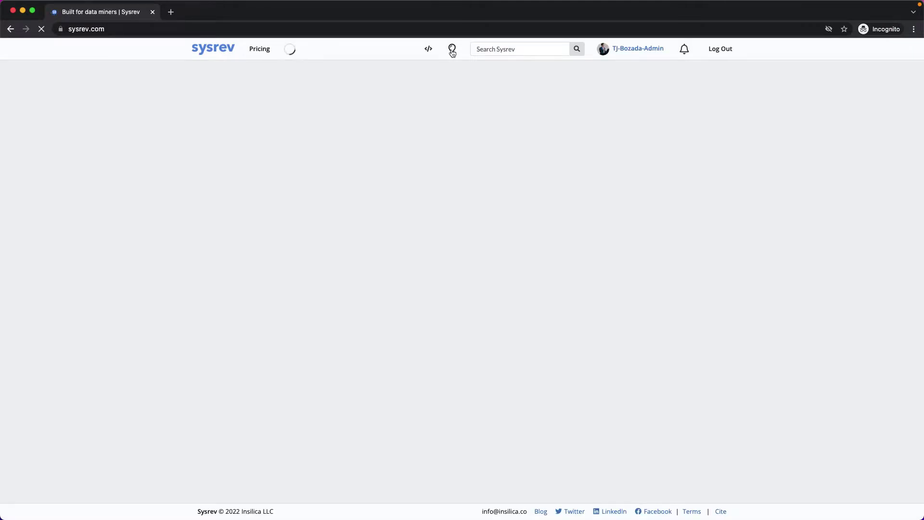
- Search the site's projects for "humanitarian"
click(497, 49)
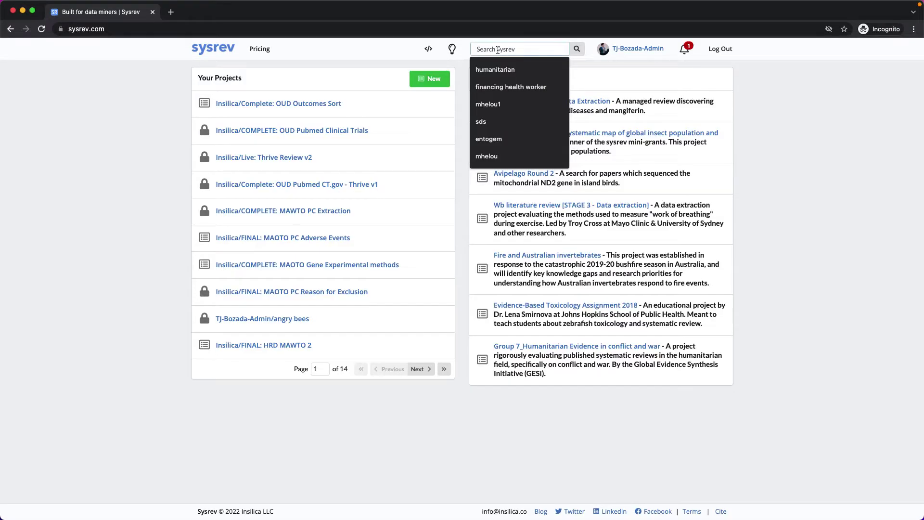
click(506, 68)
click(576, 50)
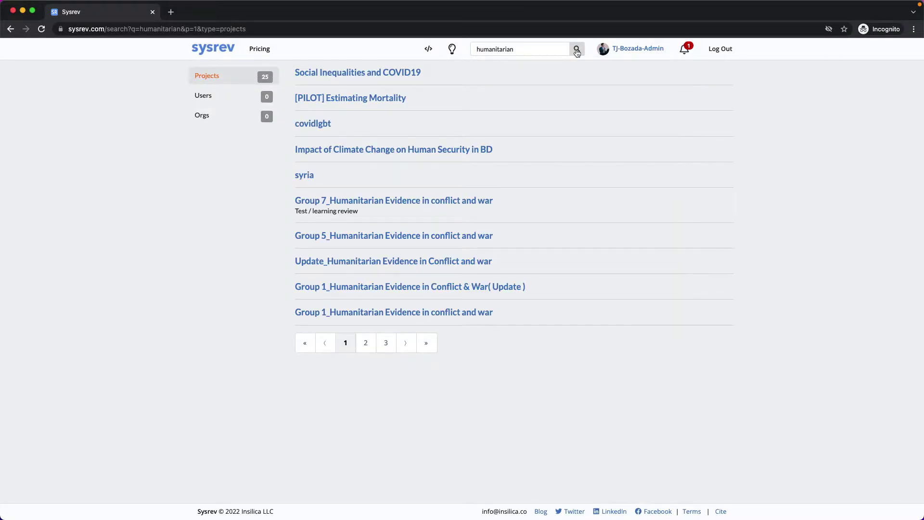
- Open the account profile and look through its projects, organizations, billing and email pages
click(621, 51)
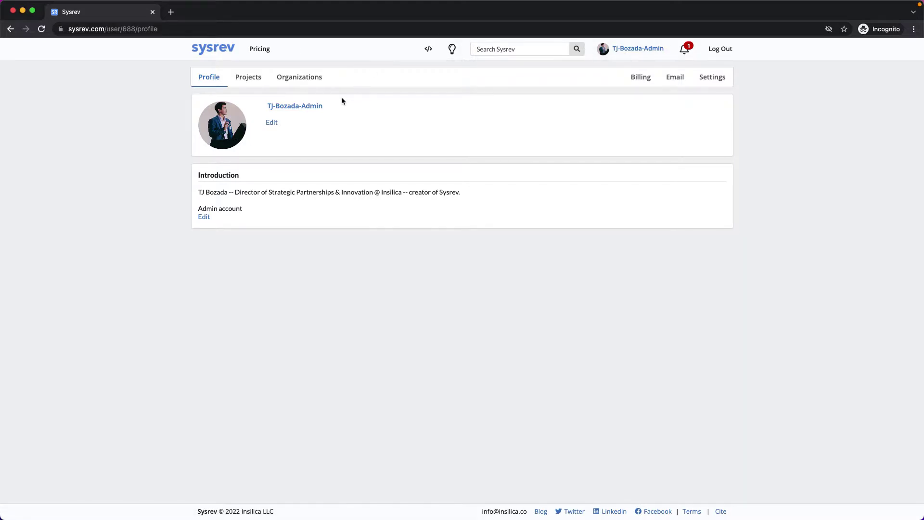
click(241, 79)
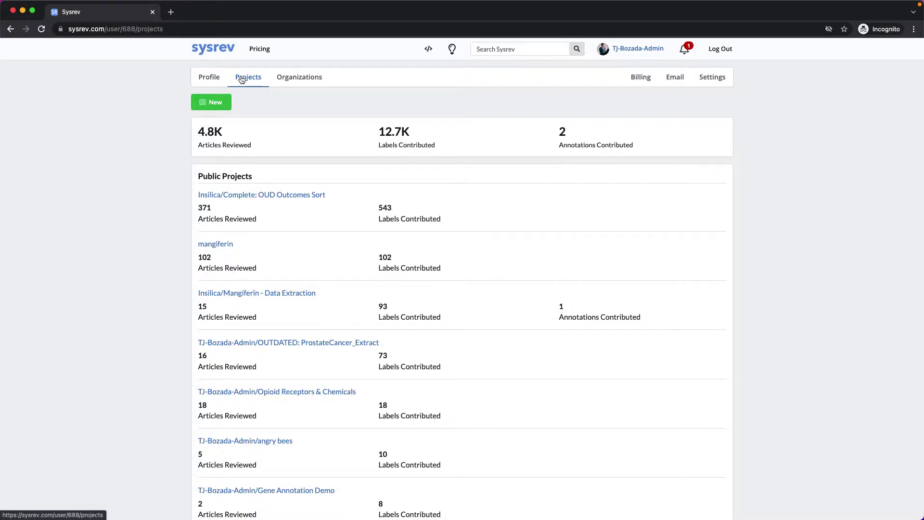
click(295, 78)
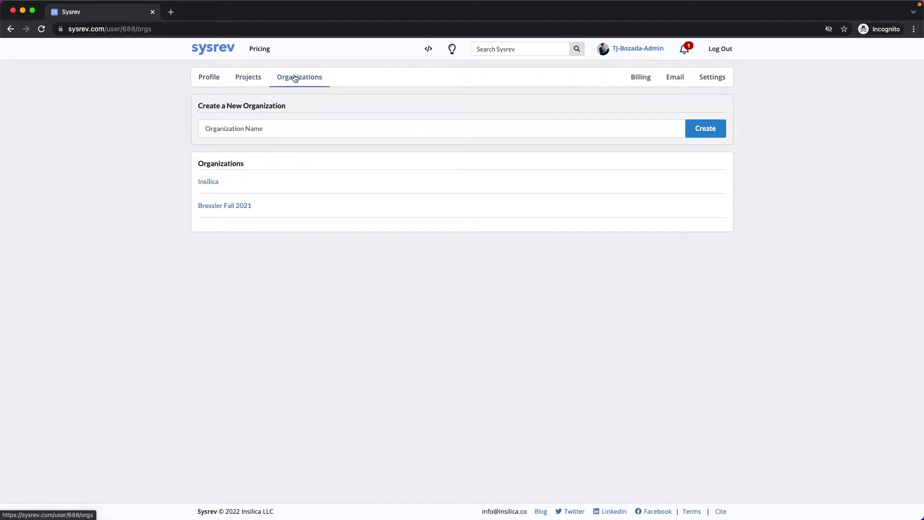
click(640, 82)
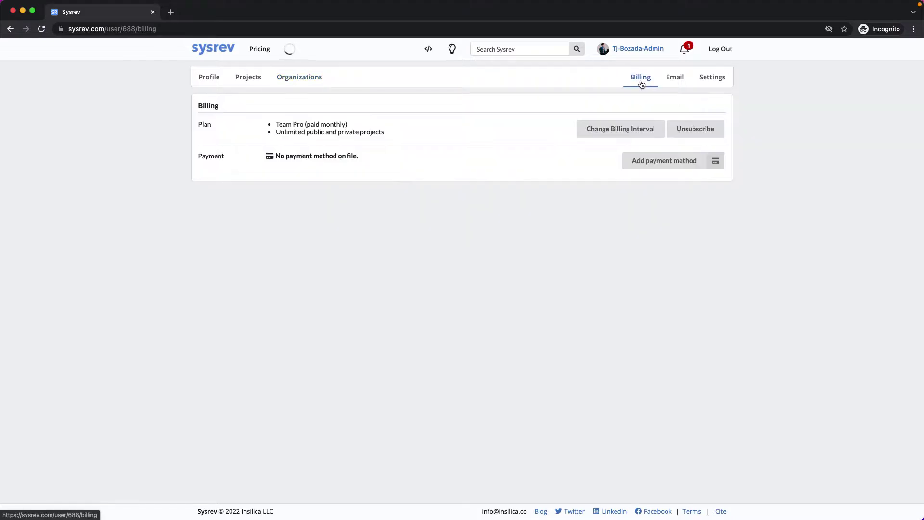
click(673, 81)
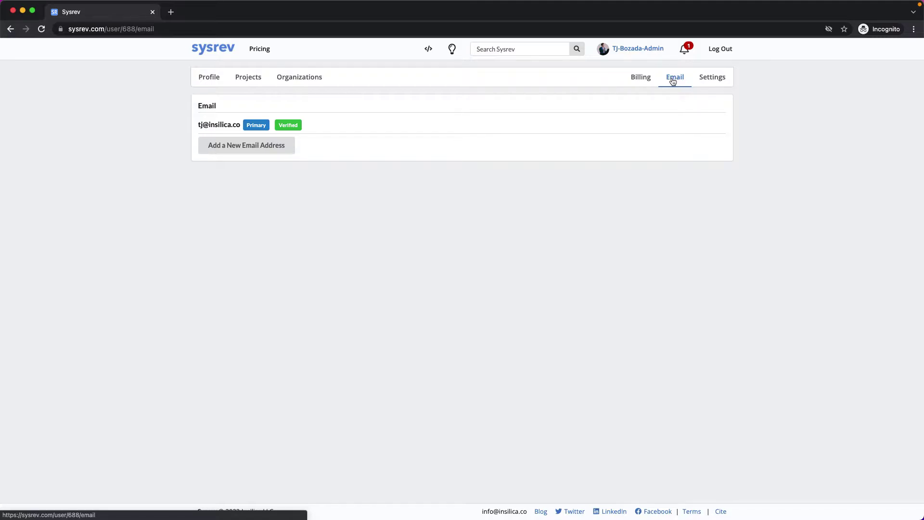
- Check the latest account notifications and close the list
click(688, 52)
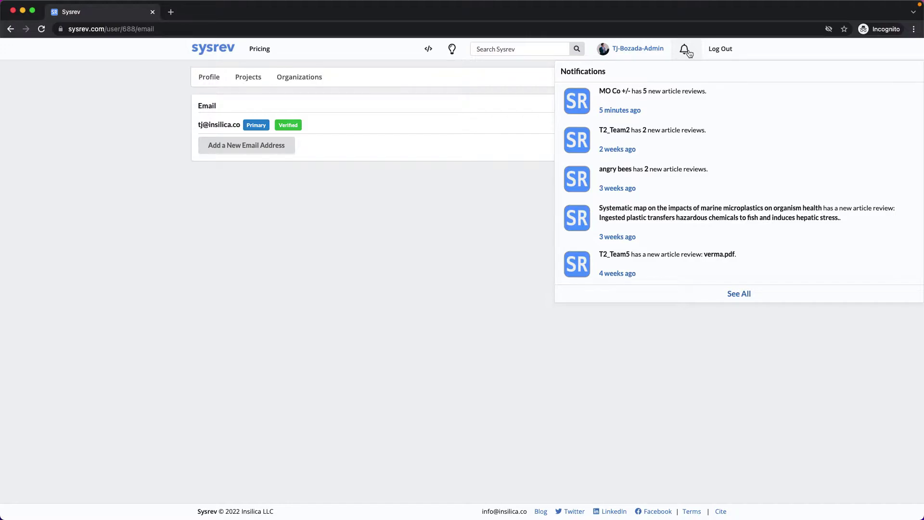
click(688, 52)
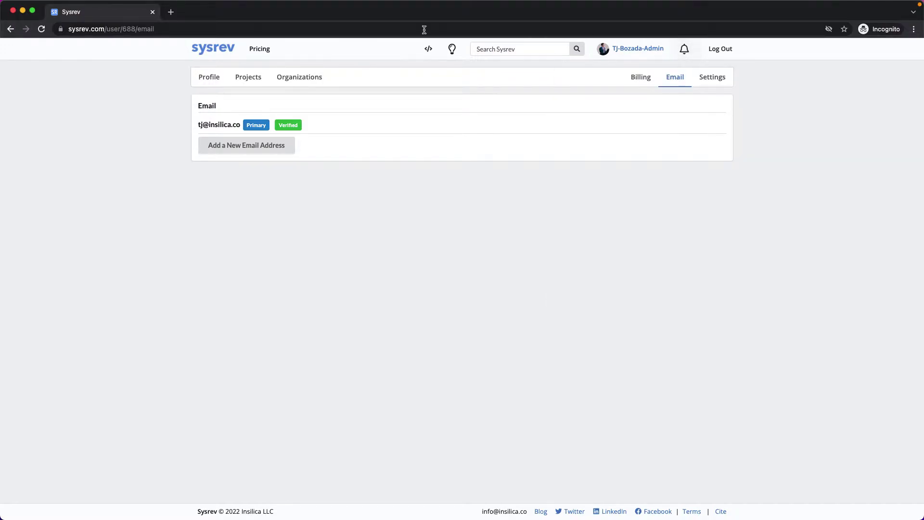
- Return to the home page and view the Basic, Premium and Enterprise pricing plans
click(210, 49)
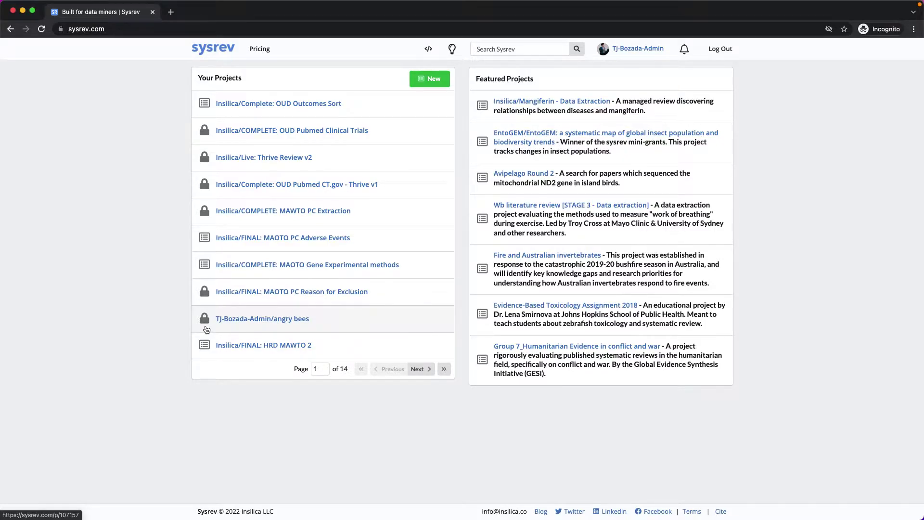
click(259, 50)
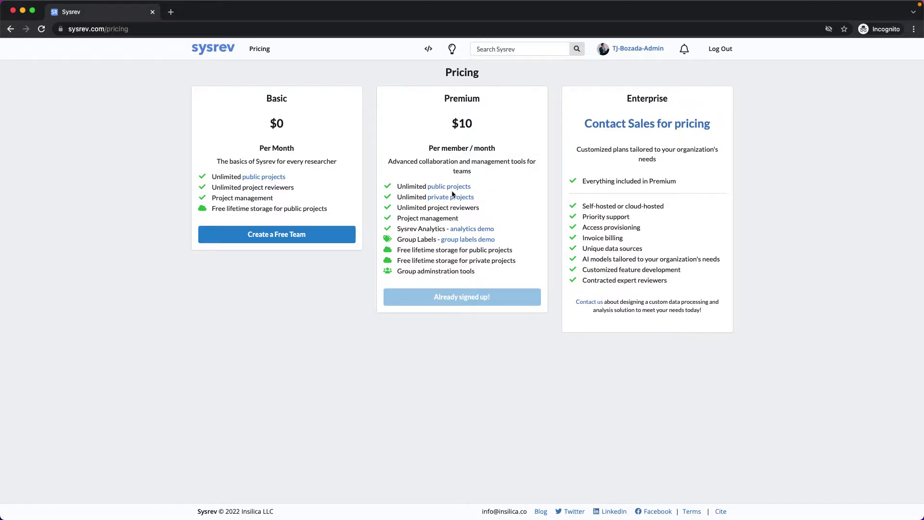
mouse_move(451, 197)
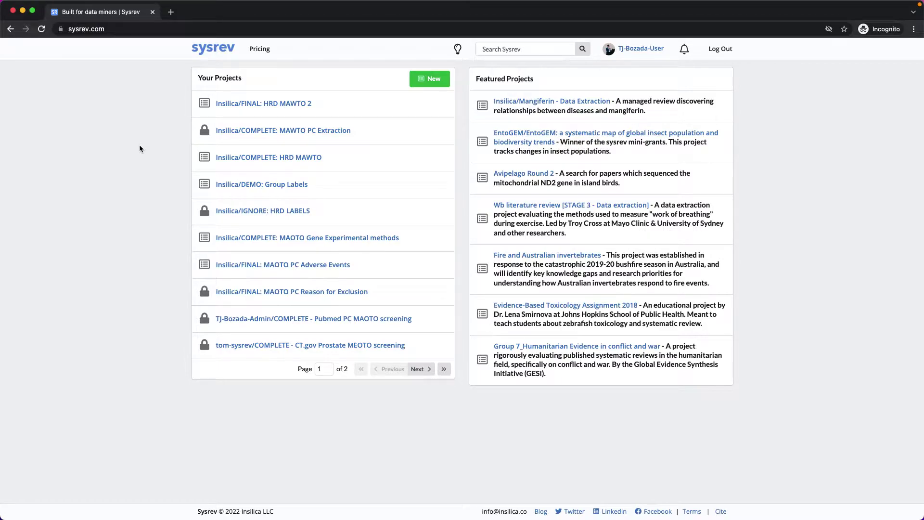
- Open the project Complete: OUD Outcomes Sort and examine the charts in its overview
key(super+bracketleft)
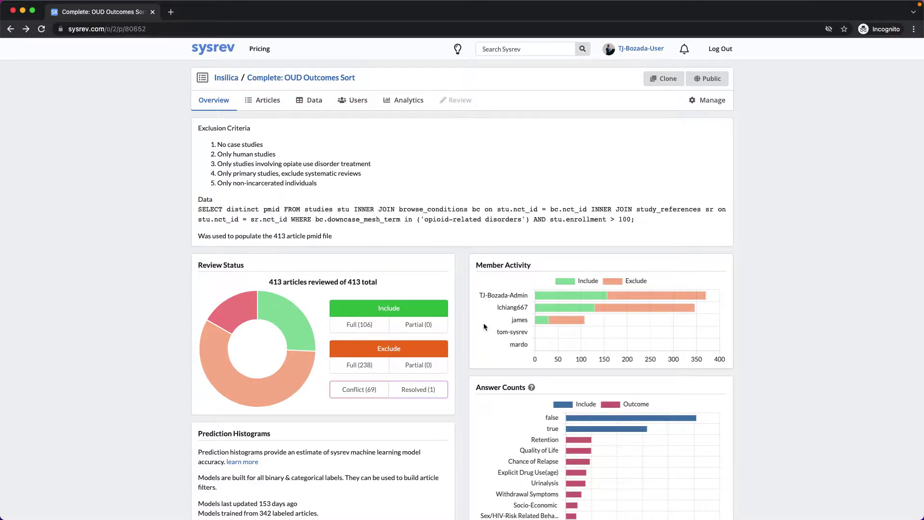
scroll(483, 323, down, 3)
scroll(483, 323, down, 2)
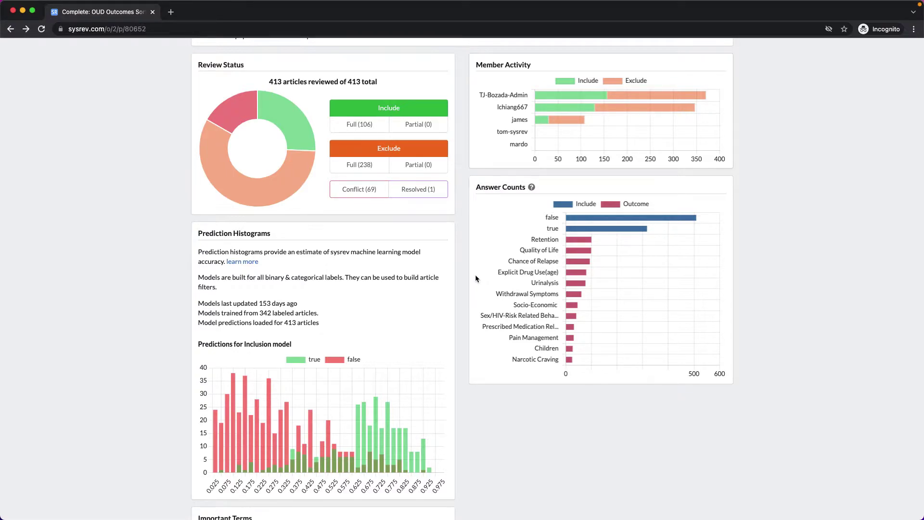
- List the articles whose Outcome answer is Retention with their labels displayed, and select the filtered list's web address
click(576, 242)
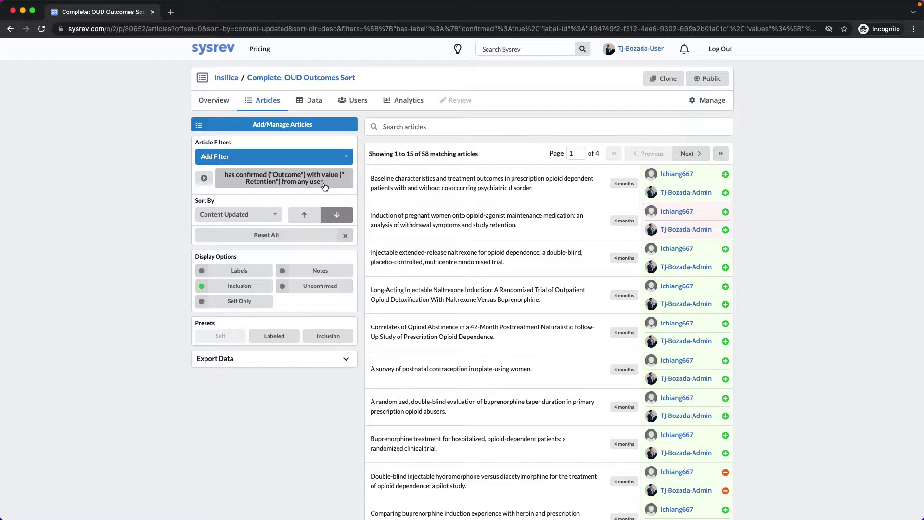
click(246, 274)
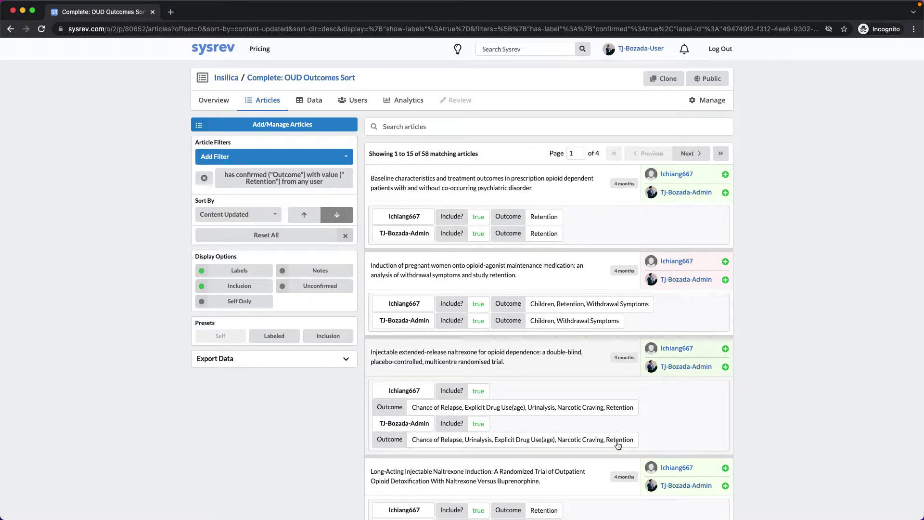
click(399, 30)
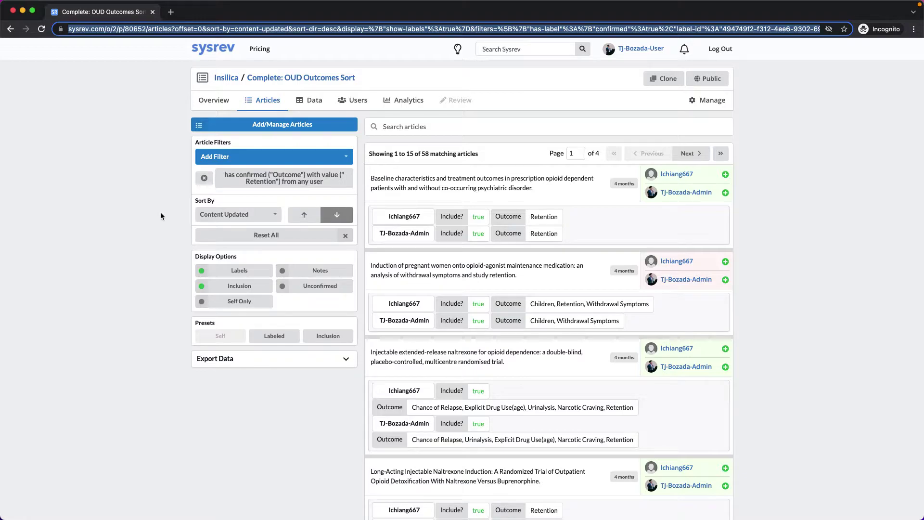
- Expand the data export options for the article list and remove the Outcome Retention filter
click(254, 360)
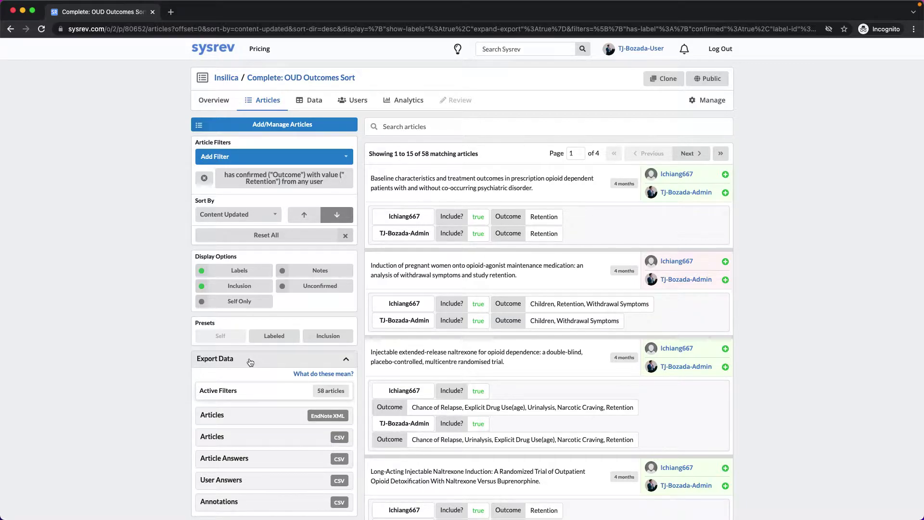
click(204, 178)
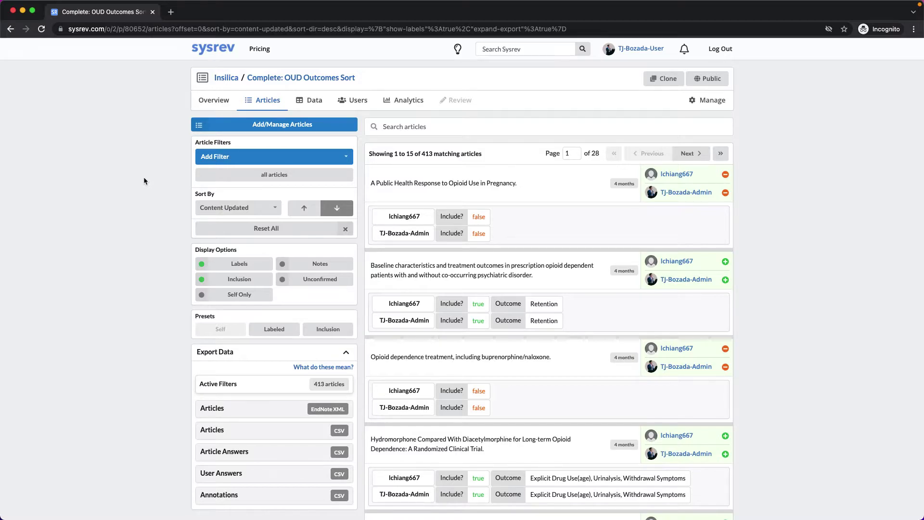
- Open the project's article sources and show the available document sources for adding documents
click(248, 124)
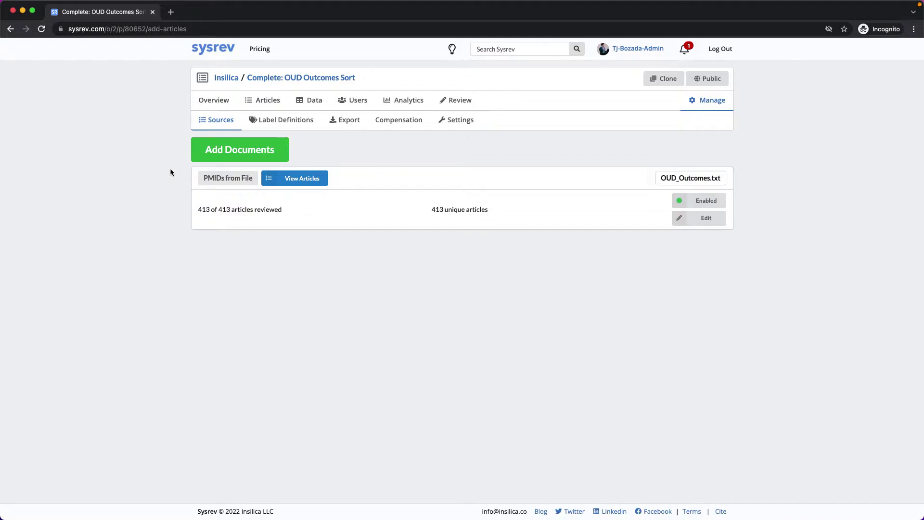
click(242, 147)
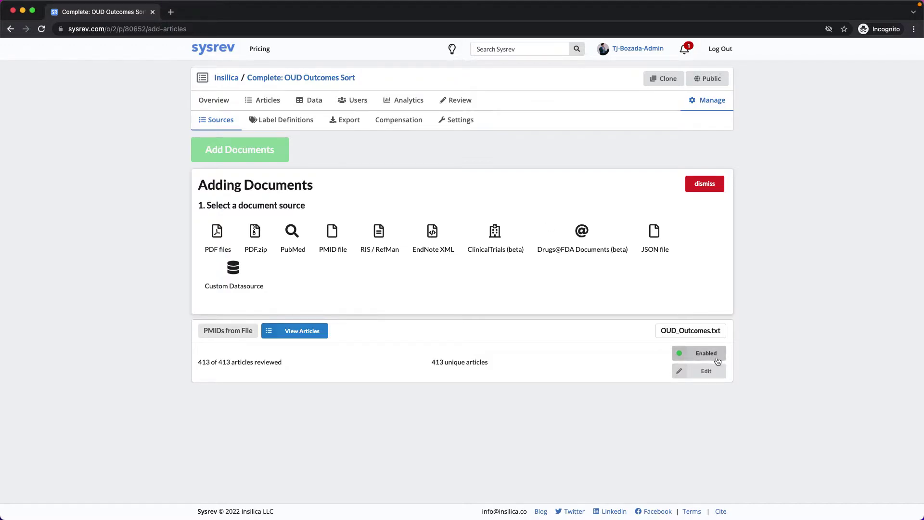
- Look through the project's article list, concordance analytics and review page
click(266, 103)
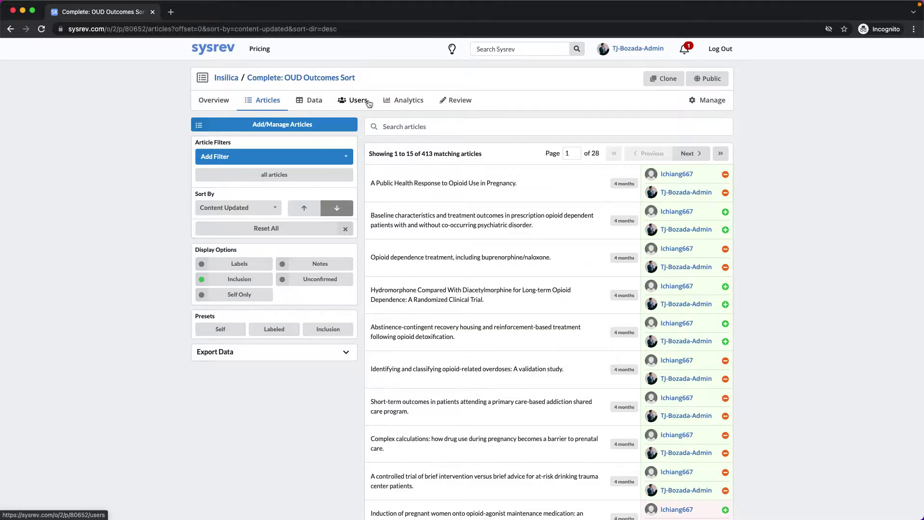
click(404, 103)
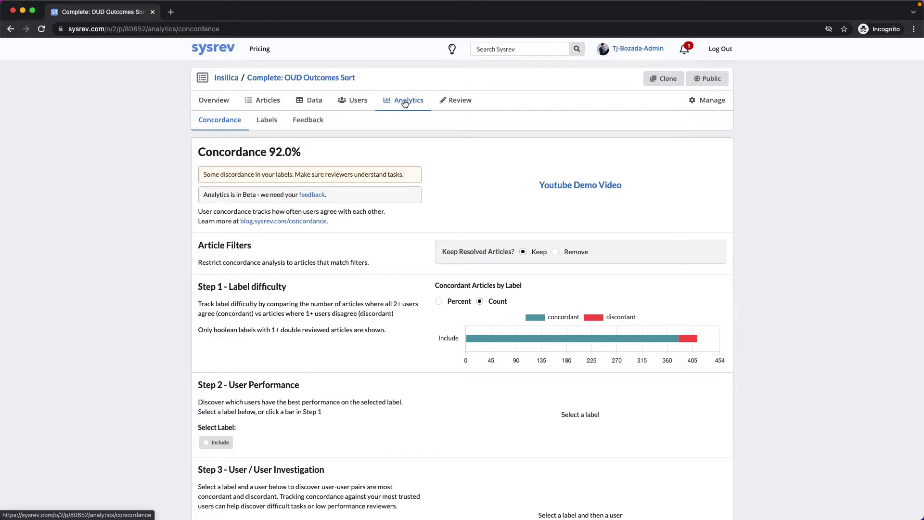
click(457, 104)
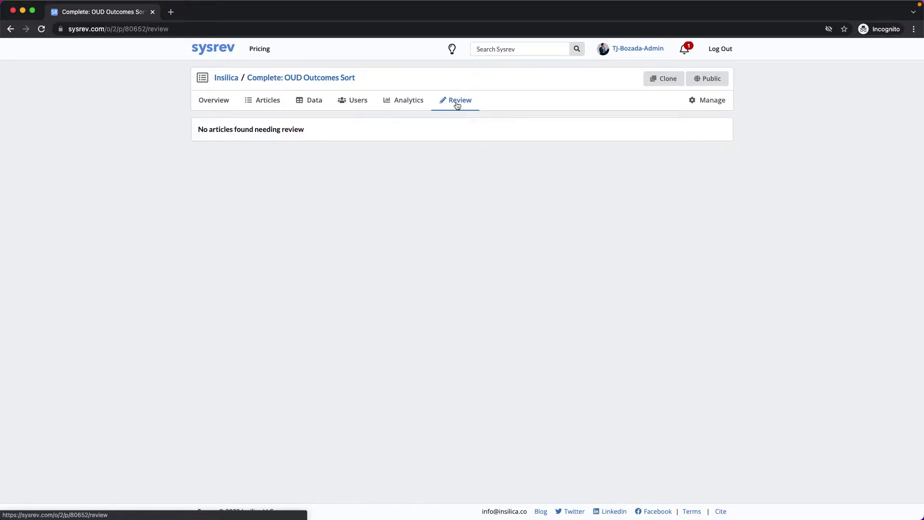
- Open the project's label definitions and view the settings of the Outcome categorical label
click(716, 109)
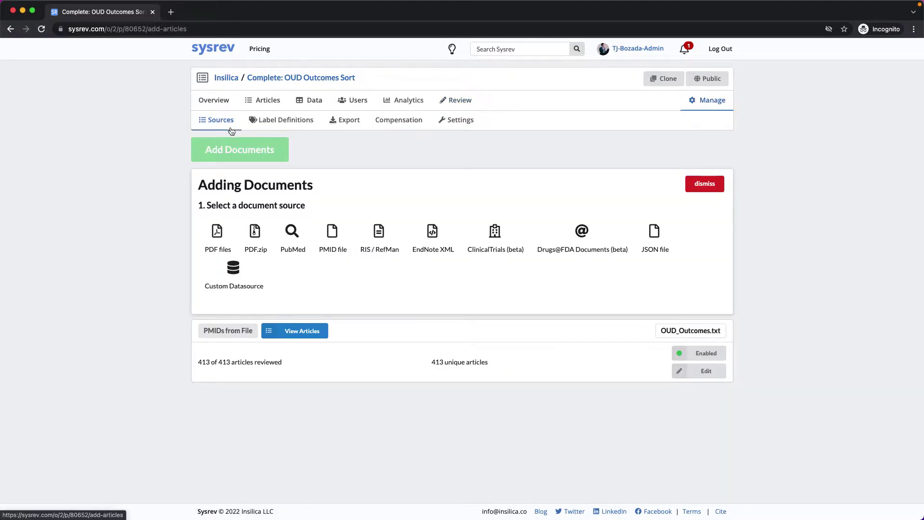
click(295, 124)
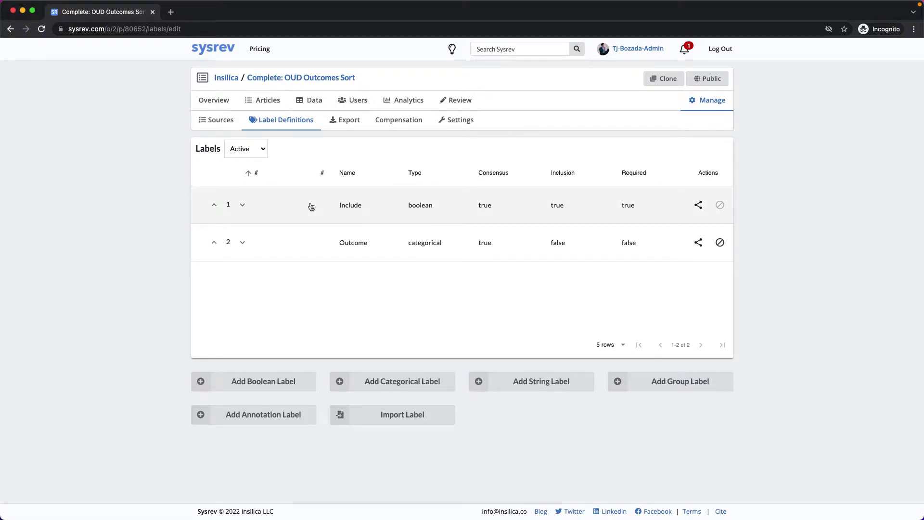
click(319, 251)
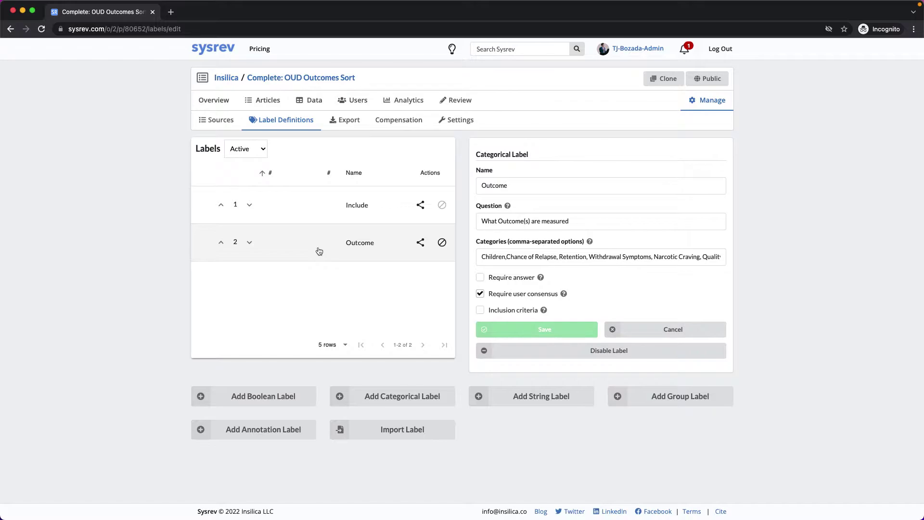
- View the project's export options and its compensation page with funds and reviewer rates
click(345, 124)
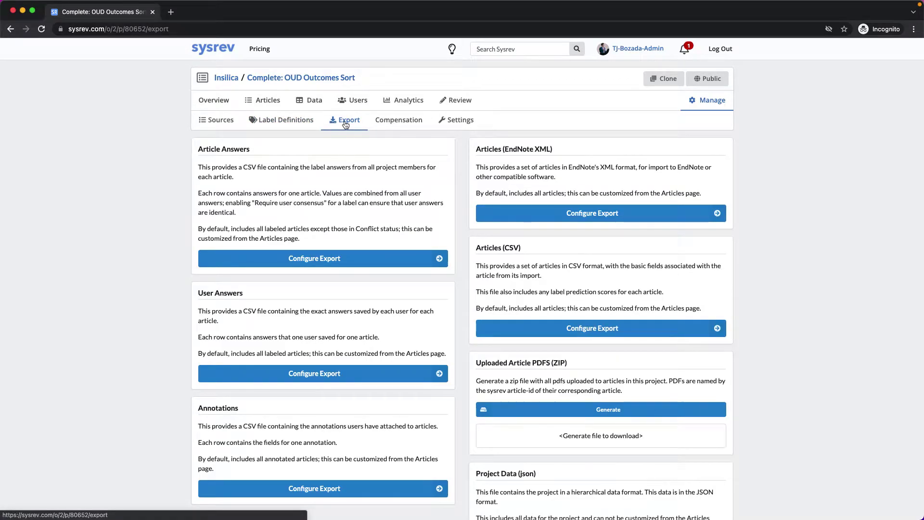
click(396, 119)
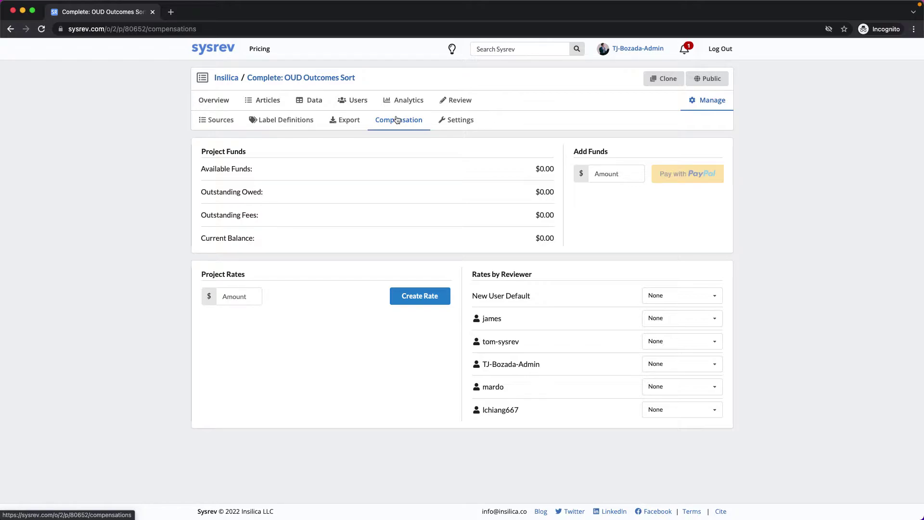
- In the project settings, add the admin permission to the last listed member and discard the change
click(461, 120)
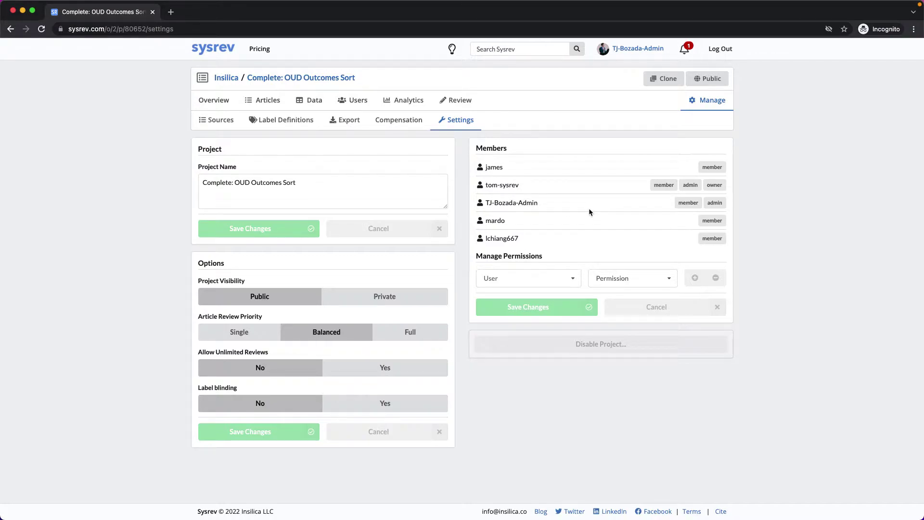
click(544, 278)
click(523, 368)
click(630, 278)
click(613, 296)
click(693, 282)
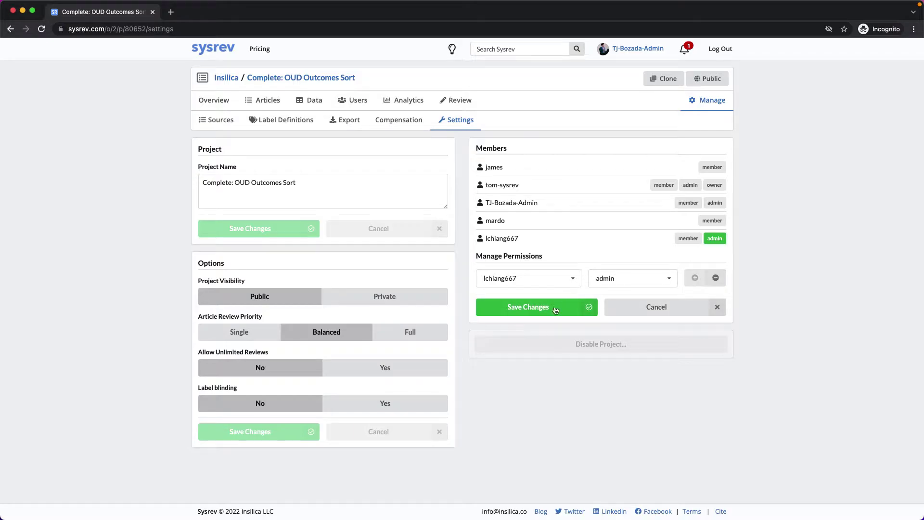
click(638, 306)
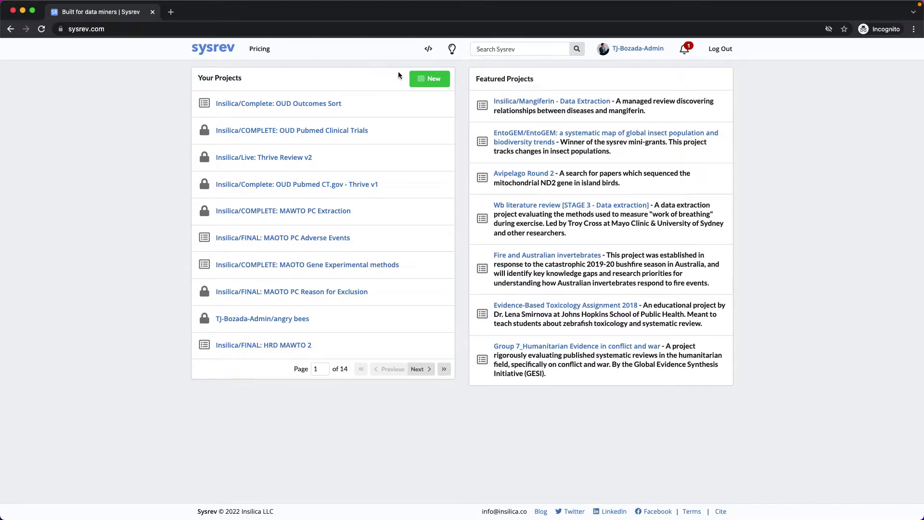
- Create a new public project named Demo owned by the personal account
click(427, 80)
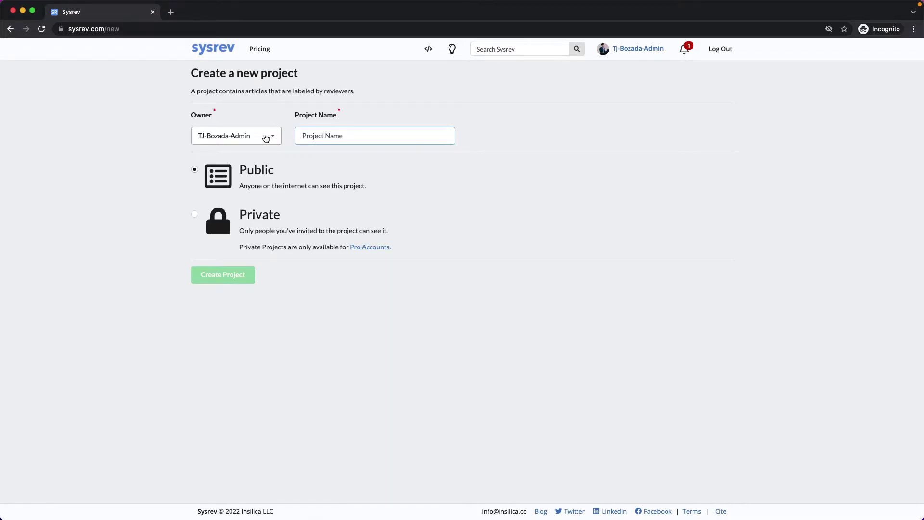
click(265, 138)
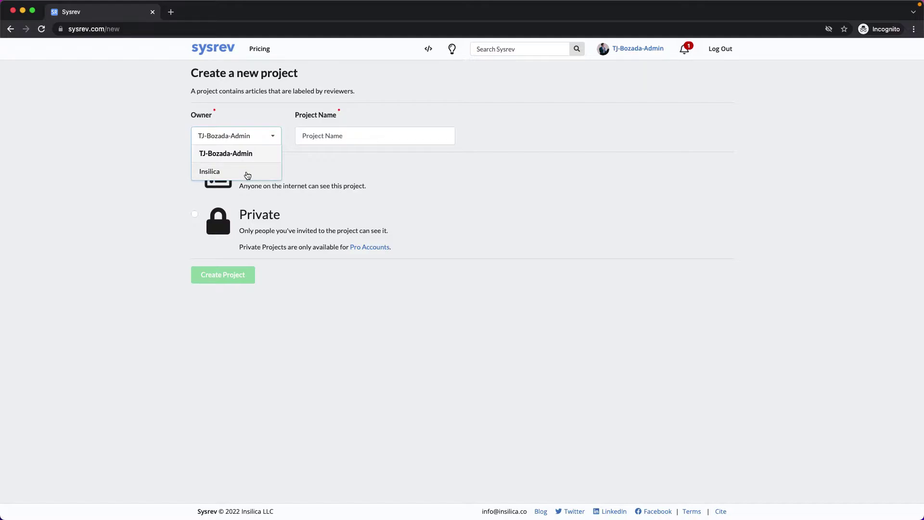
click(251, 154)
click(309, 135)
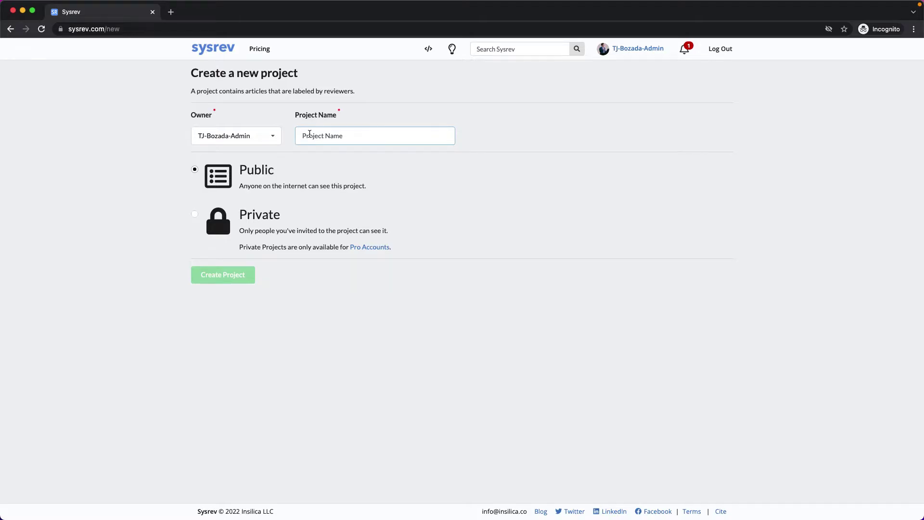
text(Demo)
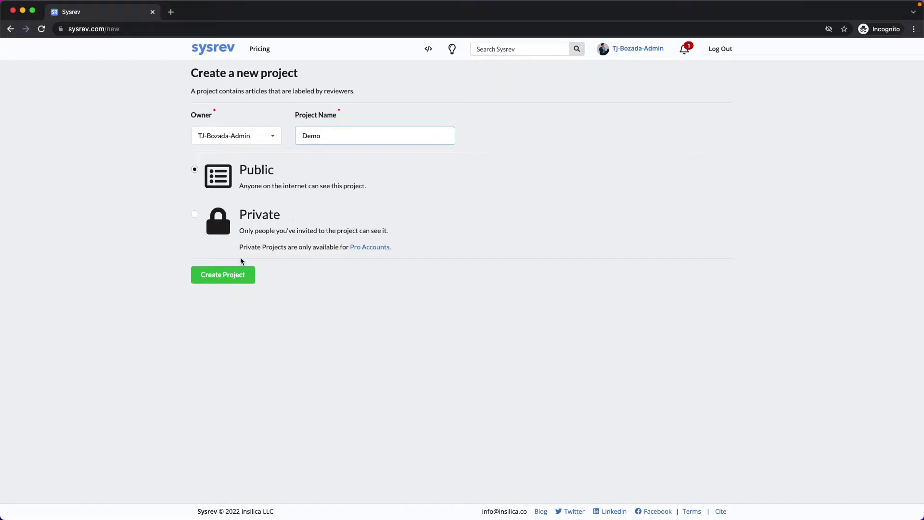
click(230, 276)
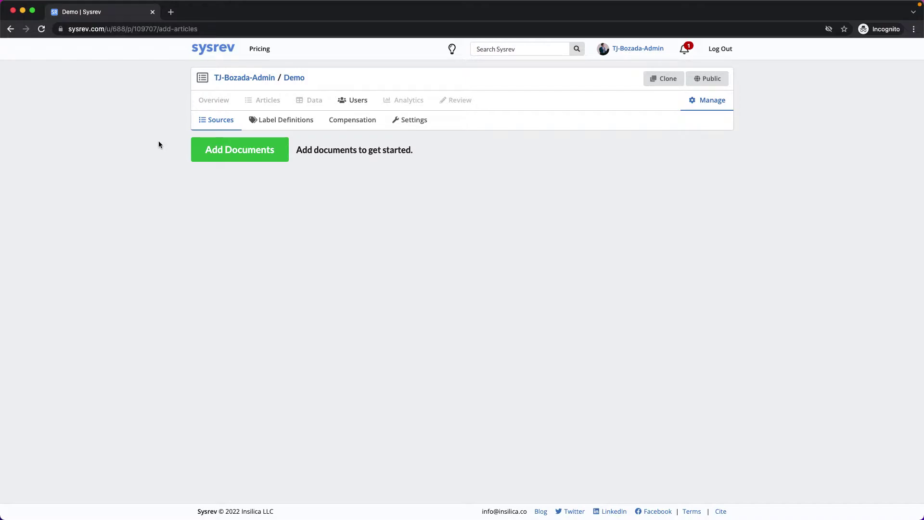
- Add the PDF file frai-04-685298.pdf to the Demo project as a document source
click(204, 153)
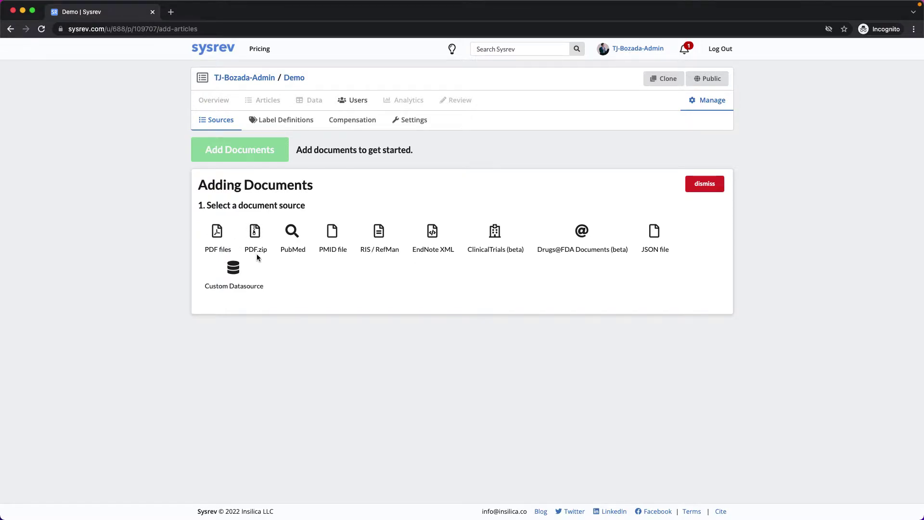
click(210, 231)
drag(392, 371, 399, 379)
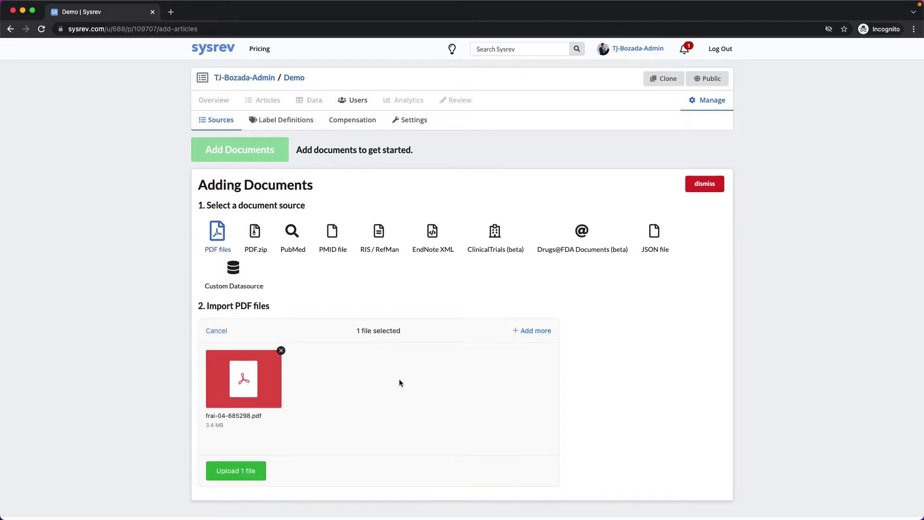
click(240, 465)
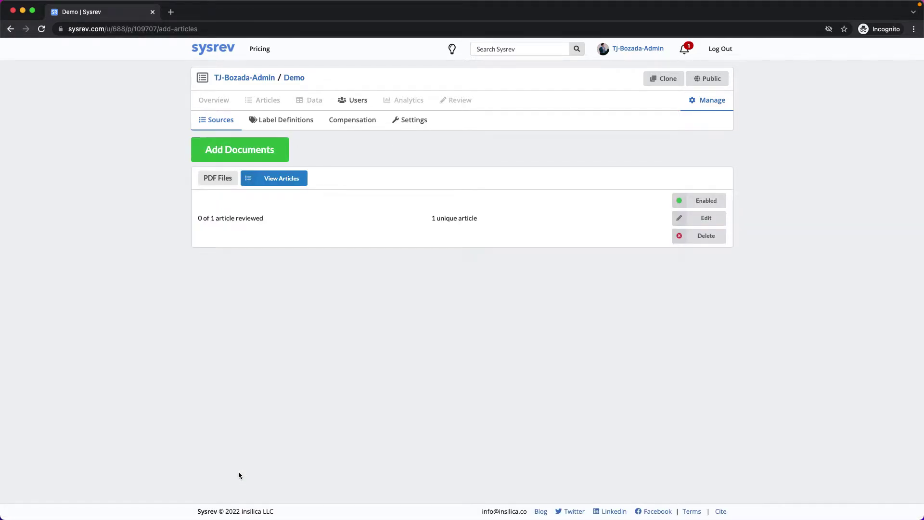
- Open the uploaded frai-04-685298.pdf article and page forward and back through the PDF
click(273, 183)
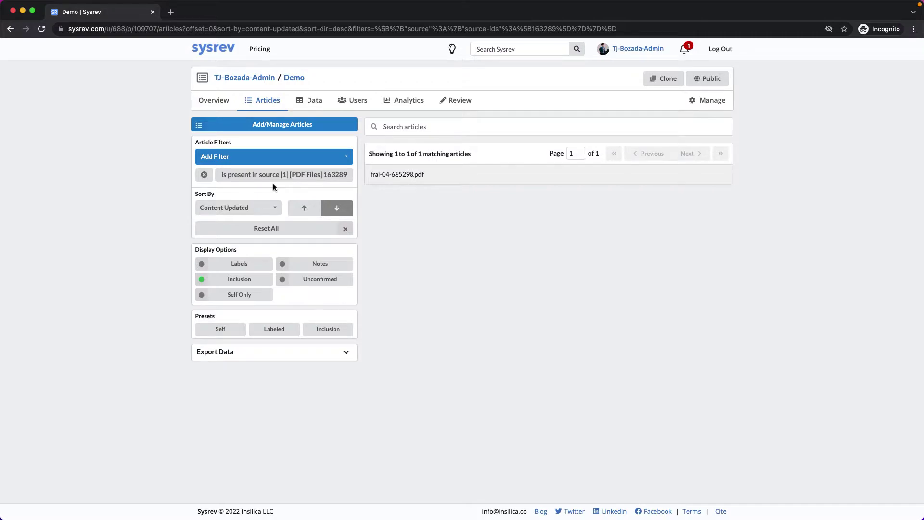
click(411, 174)
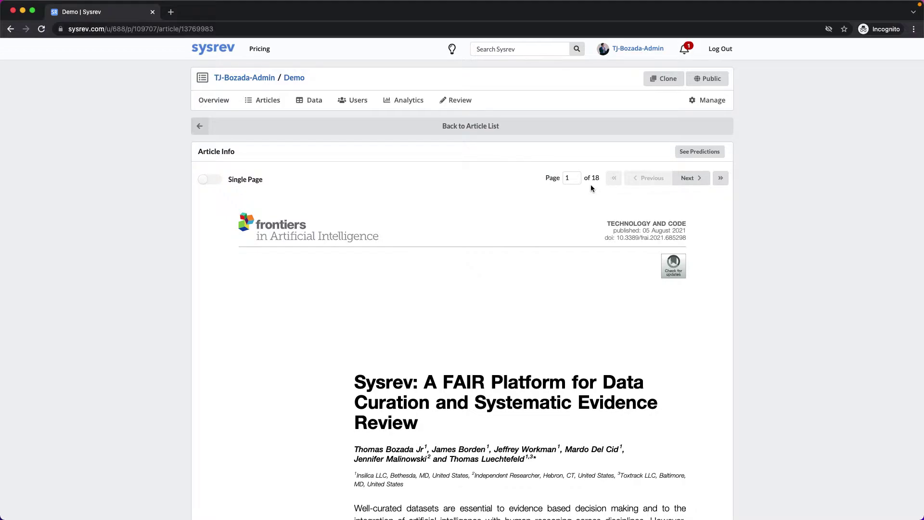
click(688, 179)
click(655, 179)
- Return to the project's sources and choose PubMed as the source for adding more documents
click(275, 107)
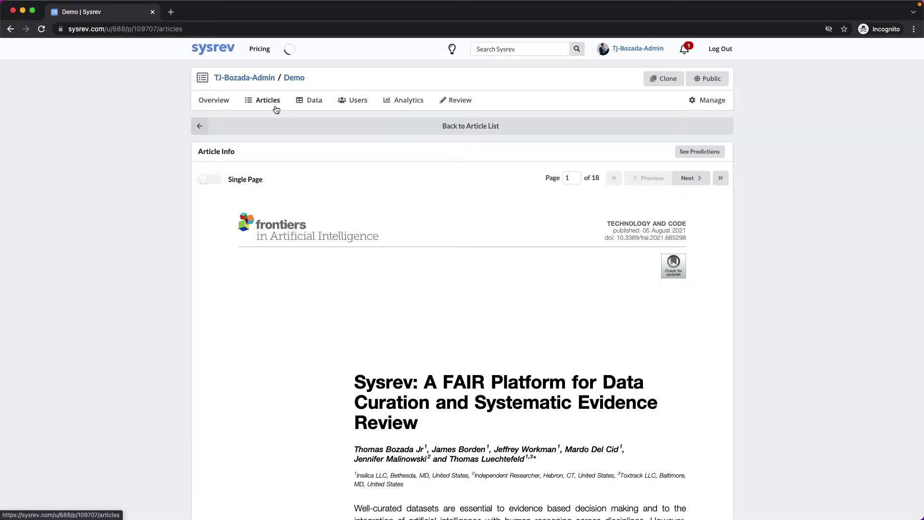
click(270, 123)
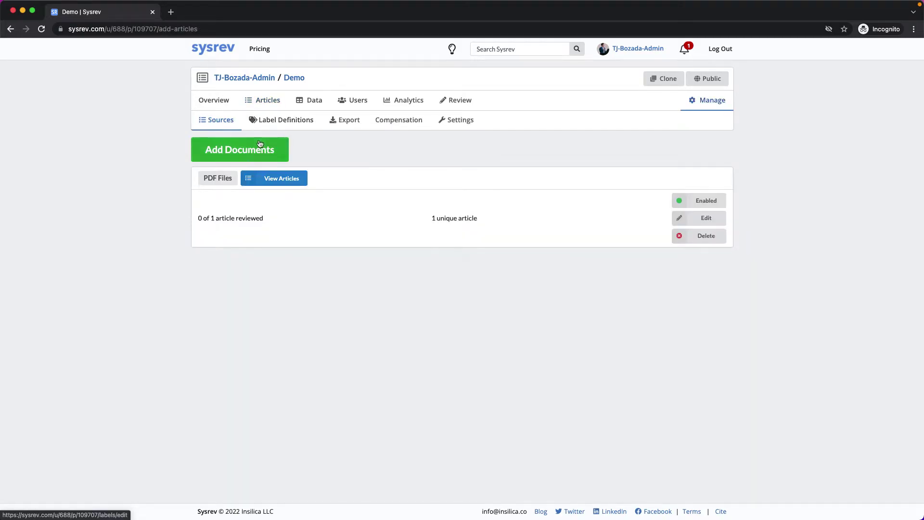
click(276, 152)
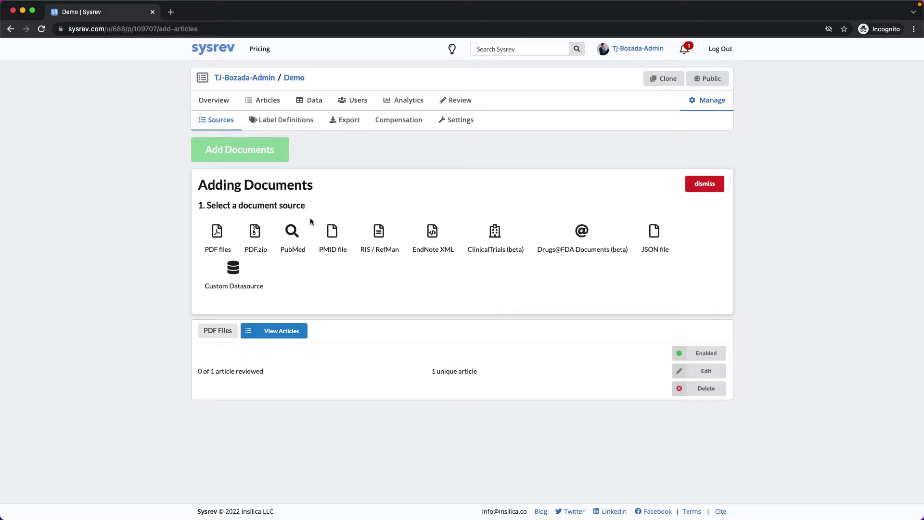
click(297, 234)
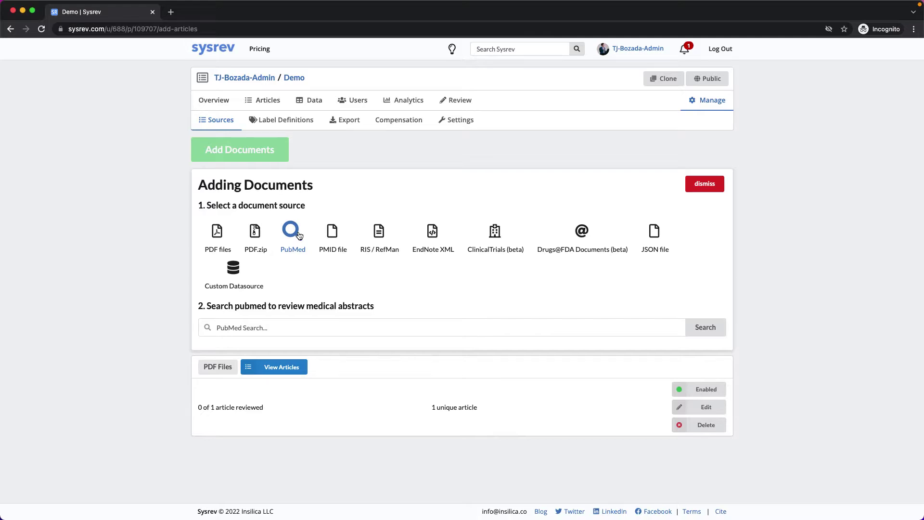
- Search PubMed for "genes"[MeSH Terms] AND ("loattrfree full text"[sb] AND "2017/08/02"[PDAT] : "2018/07/31"[PDAT]) AND "humans"[MeSH Terms] and close the results
click(297, 327)
text("genes"[MeSH Terms] AND ("loattrfree full text"[sb] AND "2017/08/02"[PDAT] : "2018/07/31"[PDAT]) AND "humans"[MeSH Terms]")
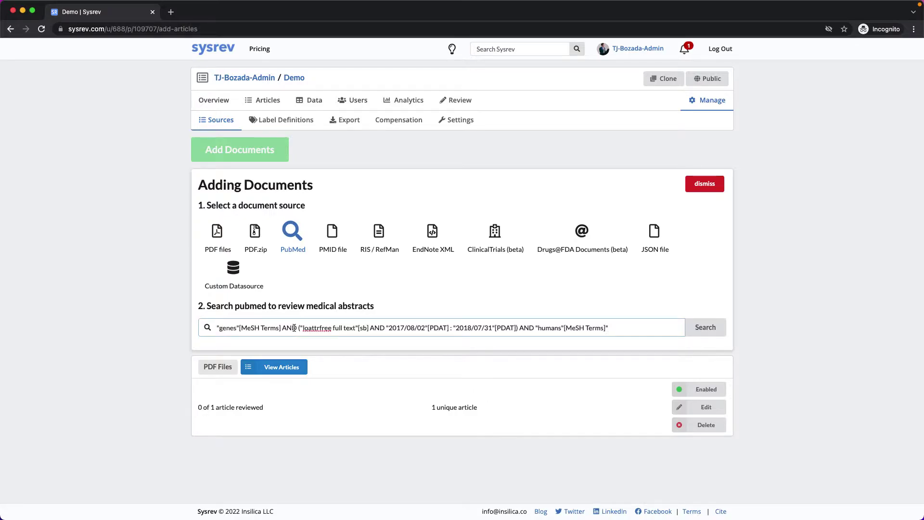
key(Return)
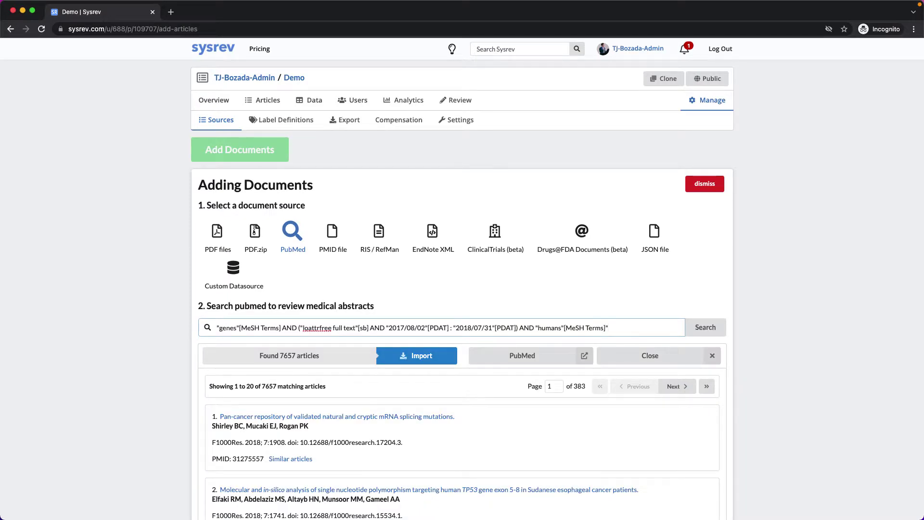
click(638, 362)
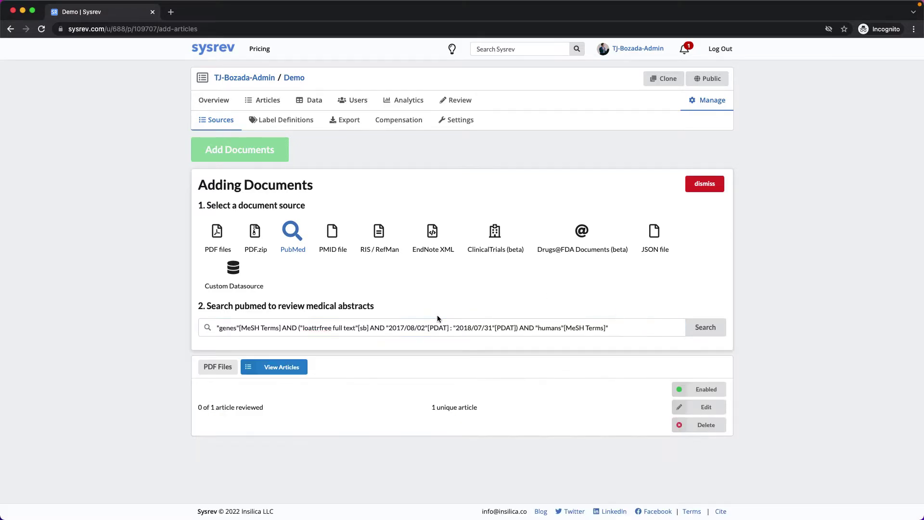
- Search PubMed for angry bees and import the matching articles into the project
click(573, 333)
key(super+a)
text(an)
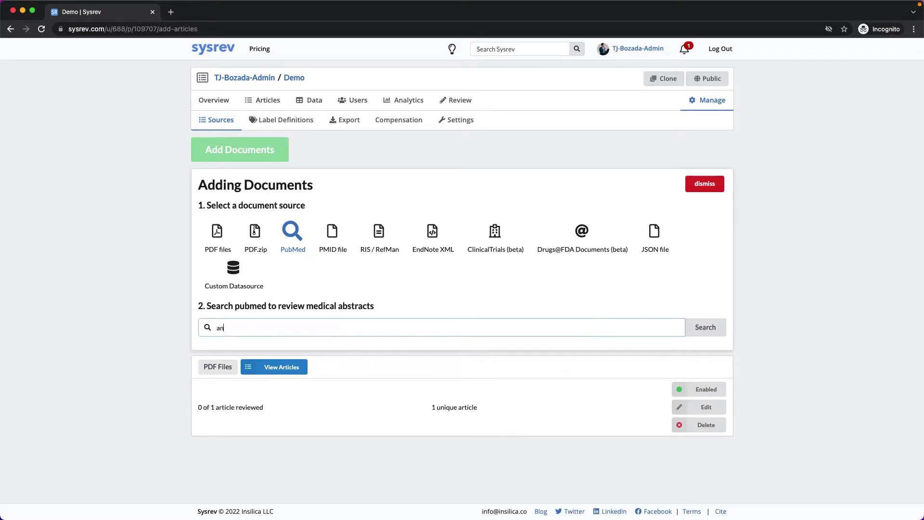
text(gry bees)
click(700, 326)
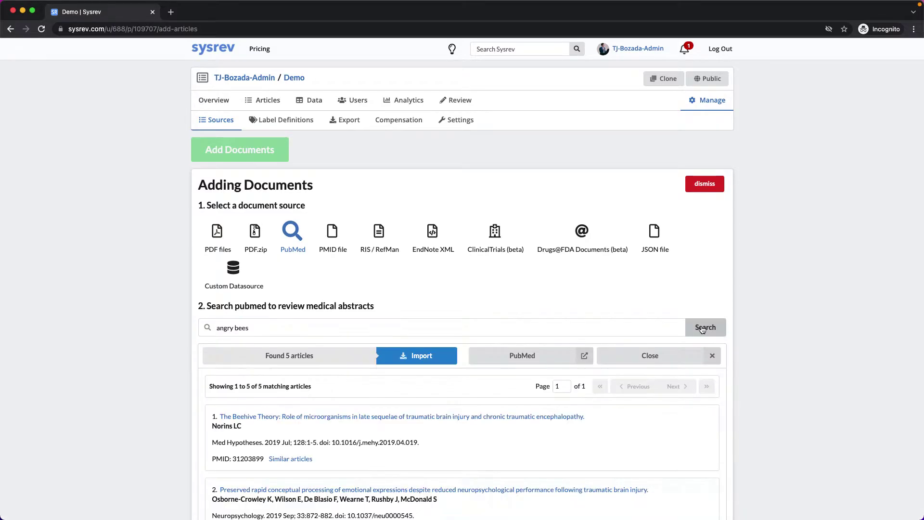
click(428, 353)
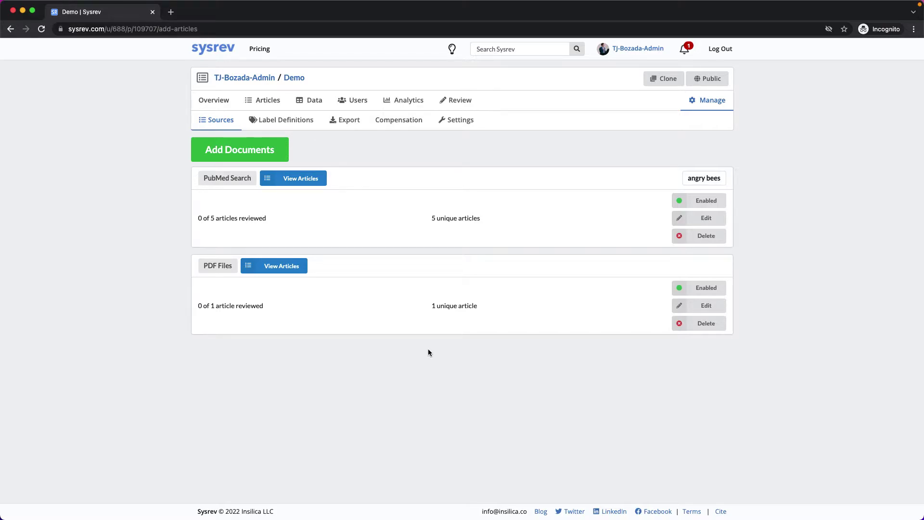
- View the abstract of the imported PubMed article The Beehive Theory and return to the project's sources
click(299, 185)
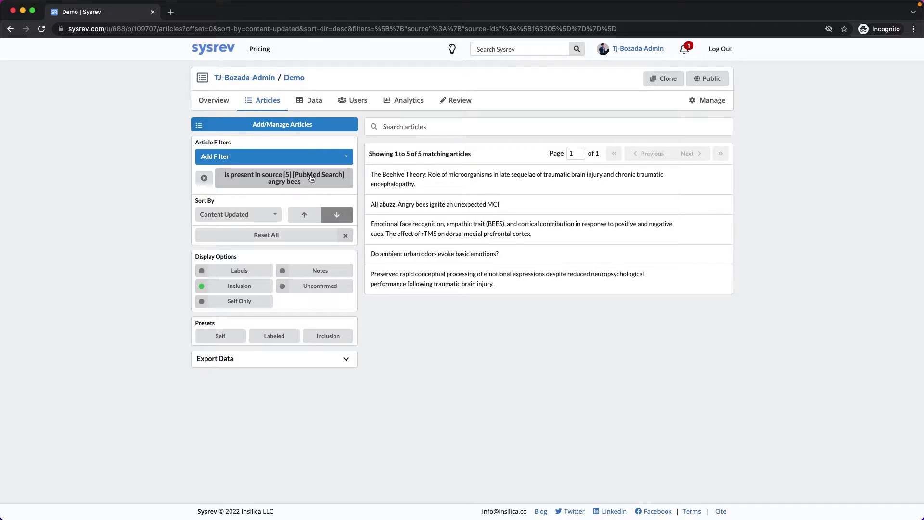
click(433, 181)
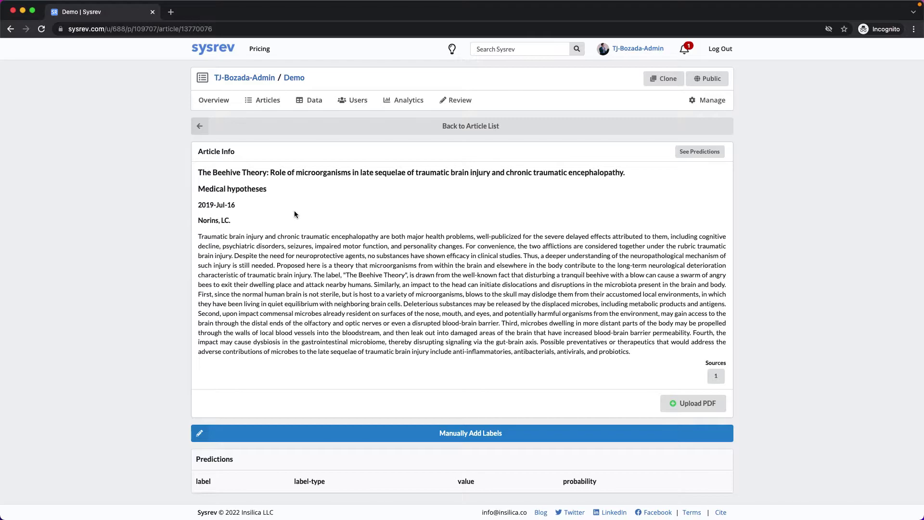
click(263, 105)
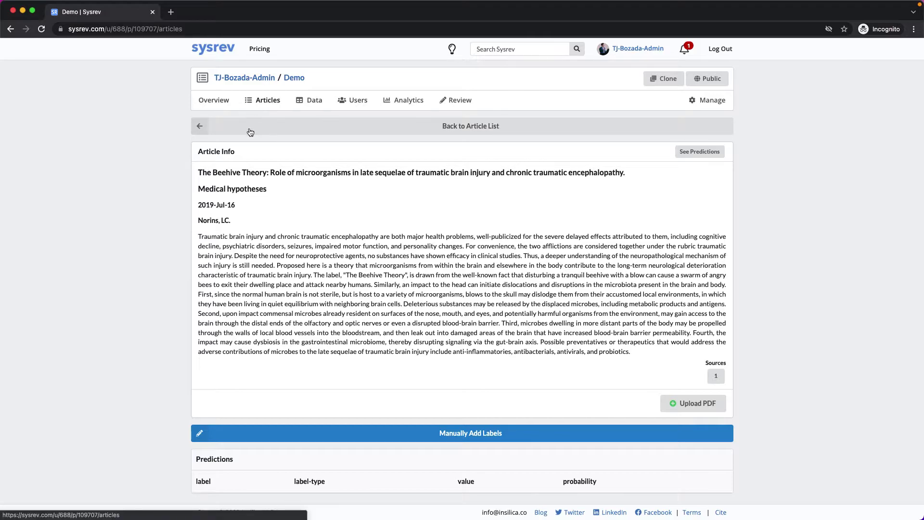
click(237, 151)
click(268, 124)
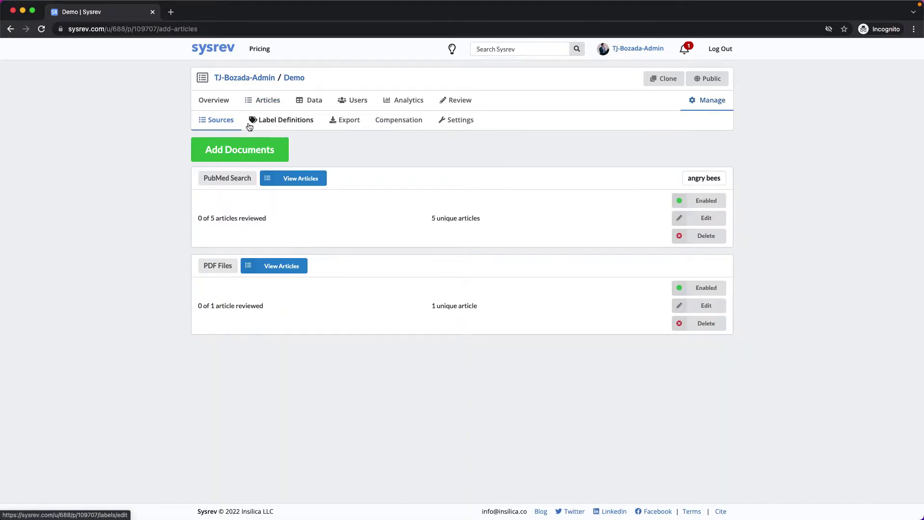
- Add a ClinicalTrials (beta) source by searching for thoracic outlet syndrome and importing the matching trials
click(243, 144)
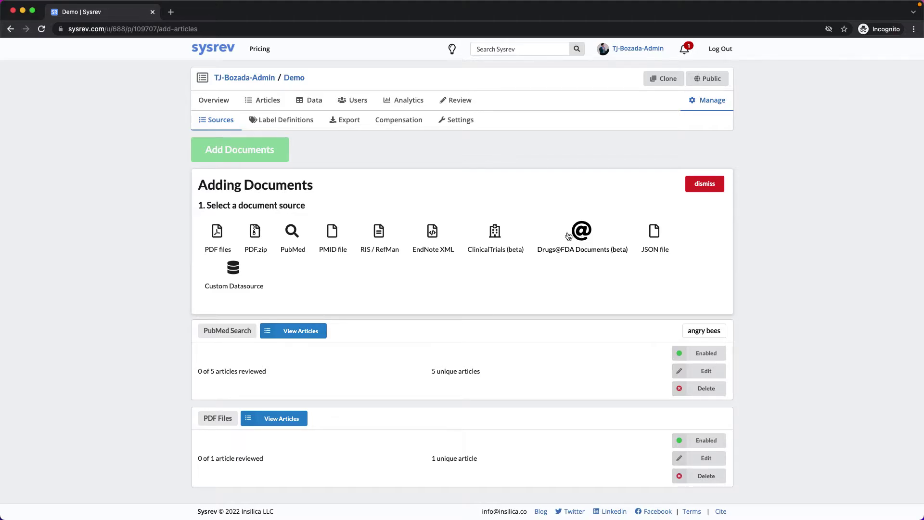
click(492, 233)
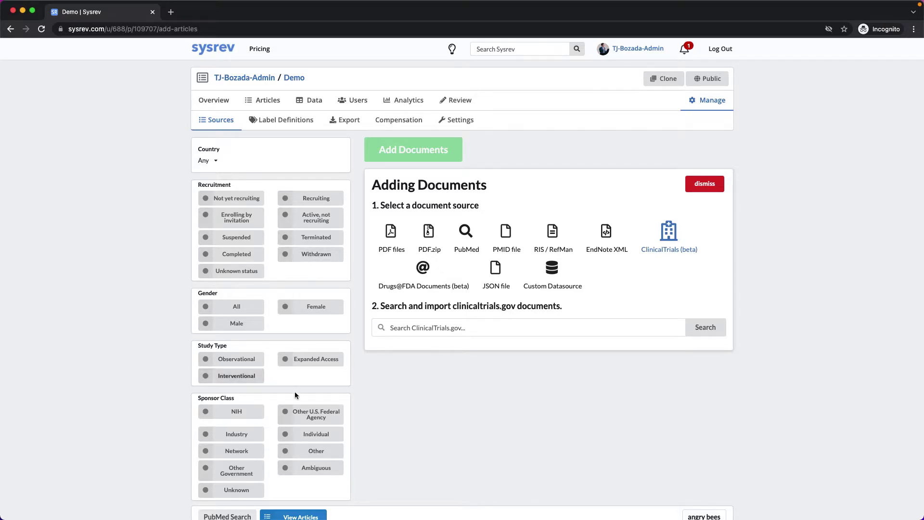
click(416, 328)
text(thora)
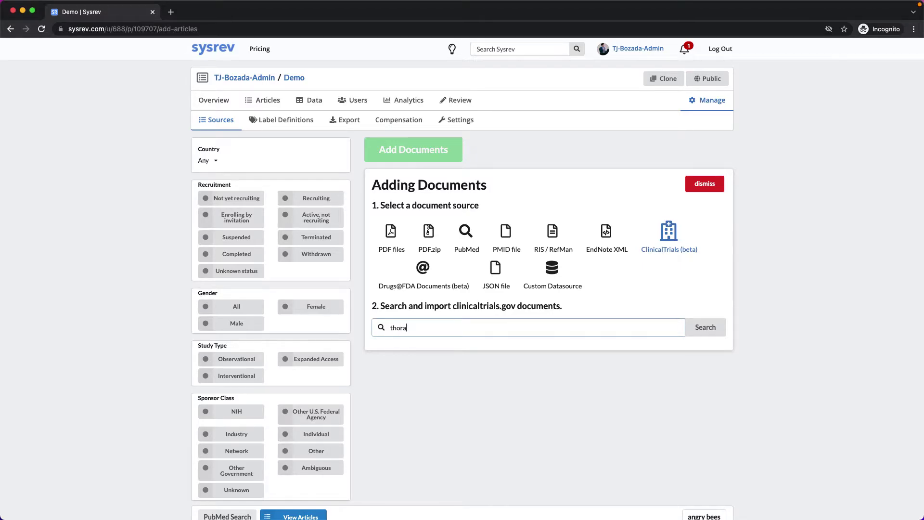
text(cic outlet syndrome)
key(Return)
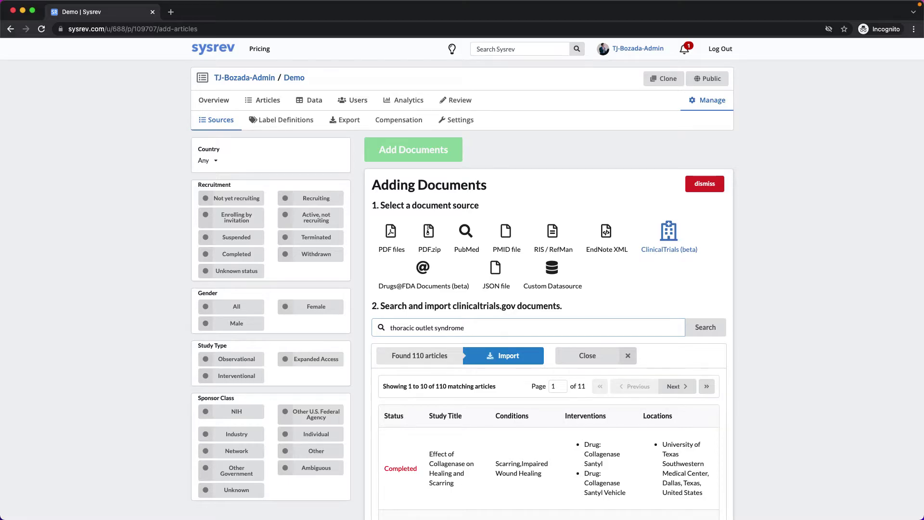
scroll(423, 326, down, 3)
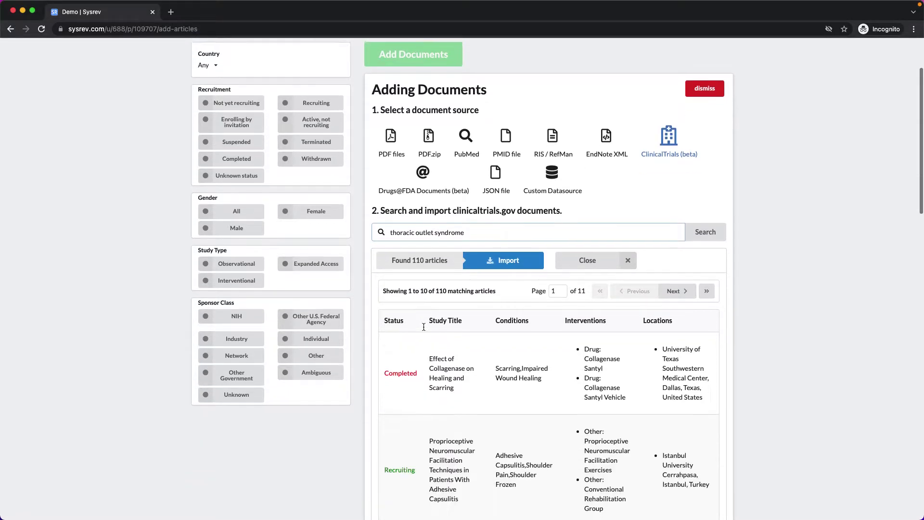
scroll(424, 327, down, 1)
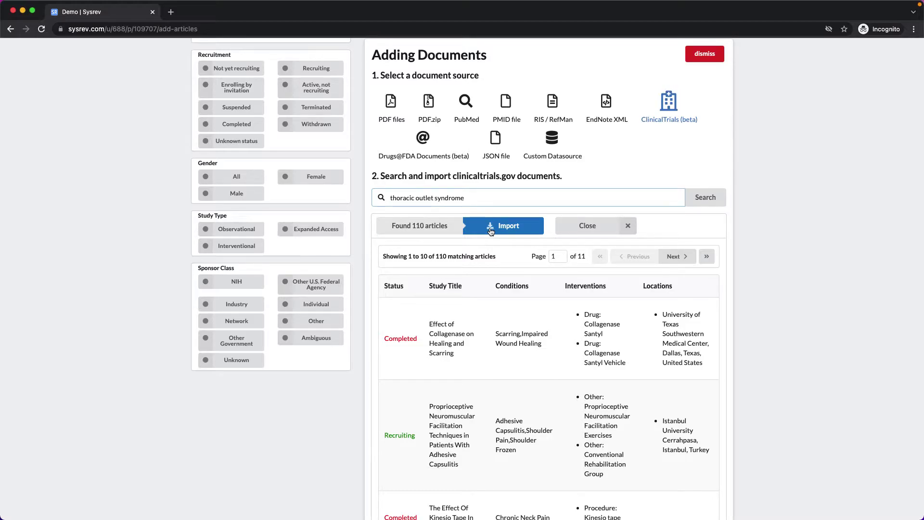
click(490, 230)
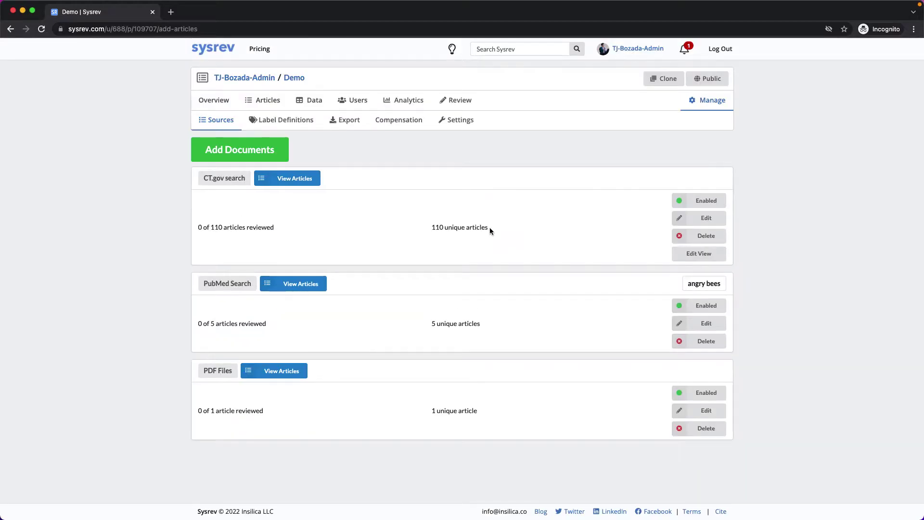
- Open the imported trial Botulinum Toxin Injections for Thoracic Outlet Syndrome and examine its structured record data
click(291, 179)
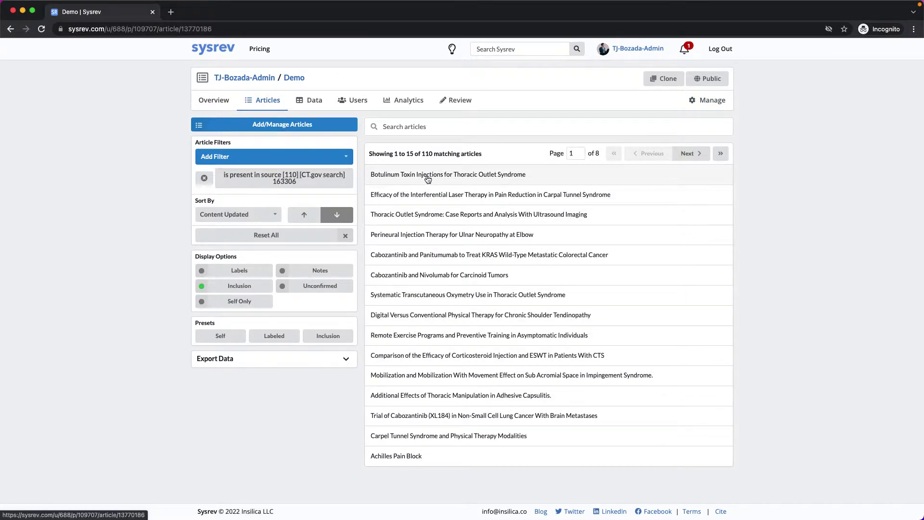
click(426, 175)
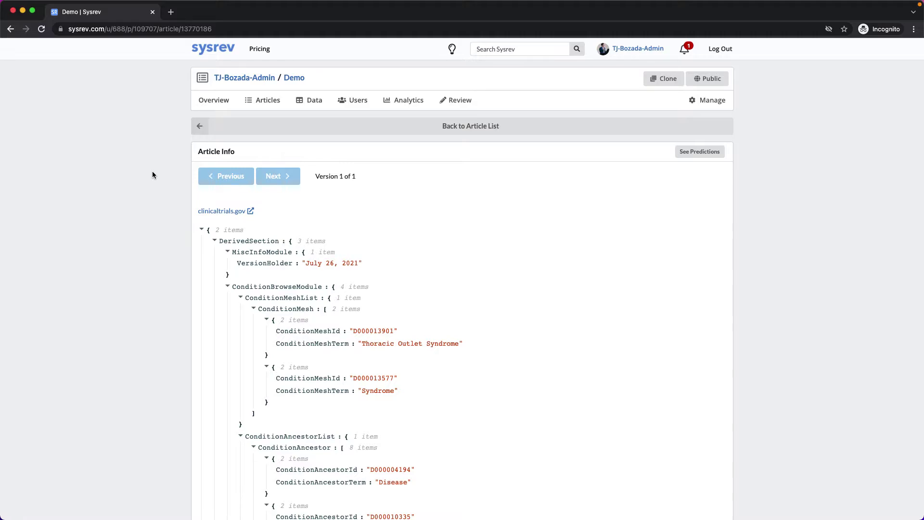
scroll(160, 208, down, 5)
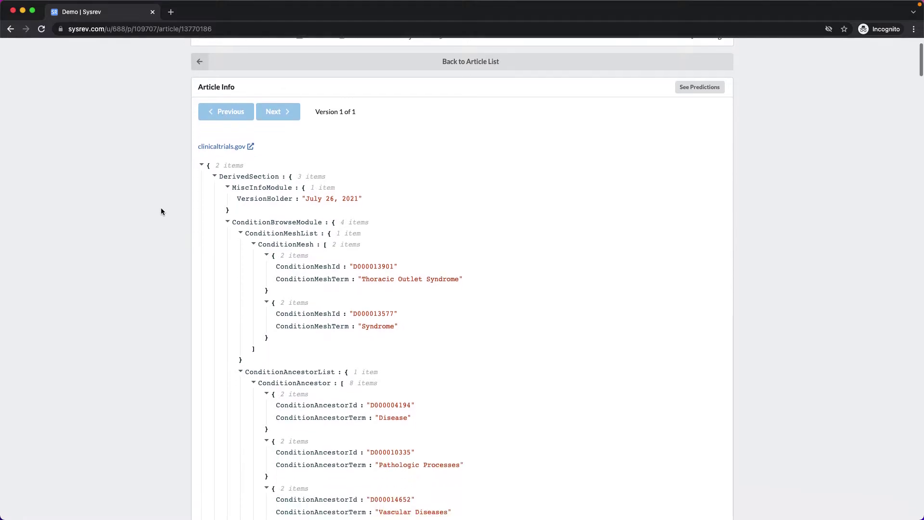
scroll(162, 211, down, 5)
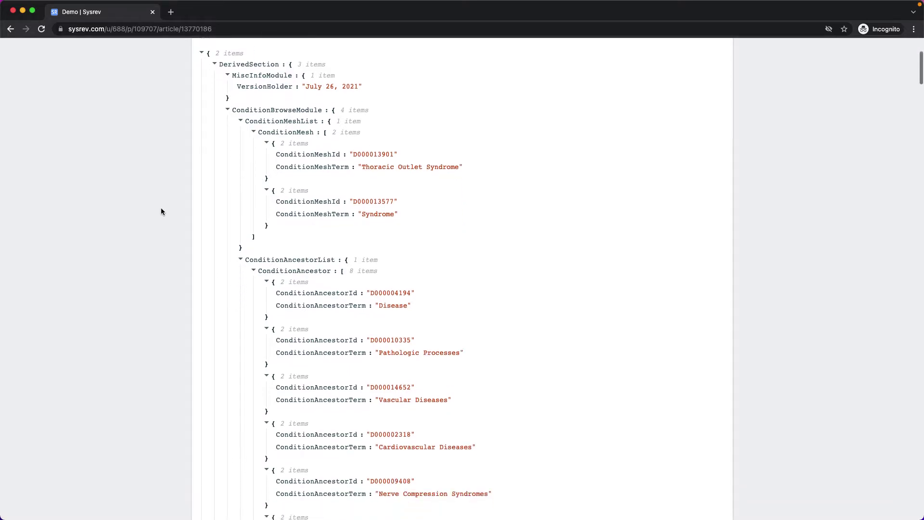
- Search the trial's structured record for "brief" to locate its BriefSummary section
scroll(161, 210, down, 4)
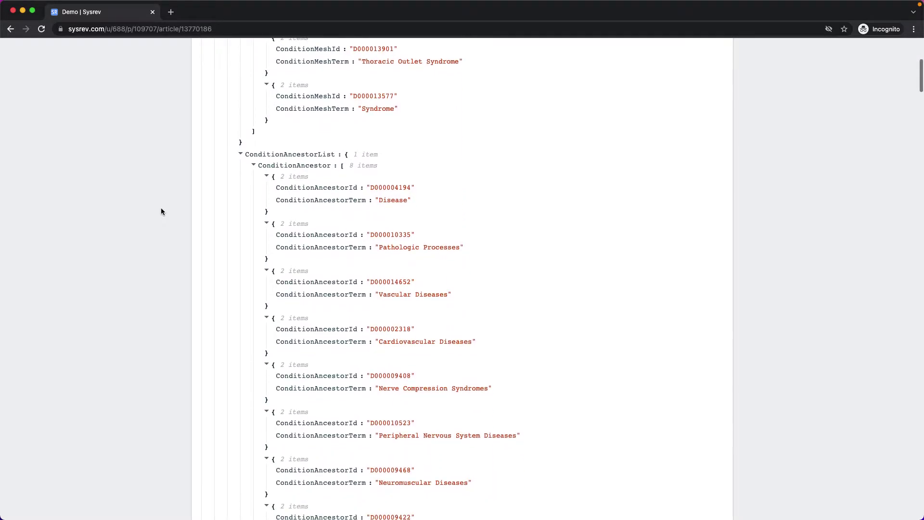
scroll(161, 211, down, 5)
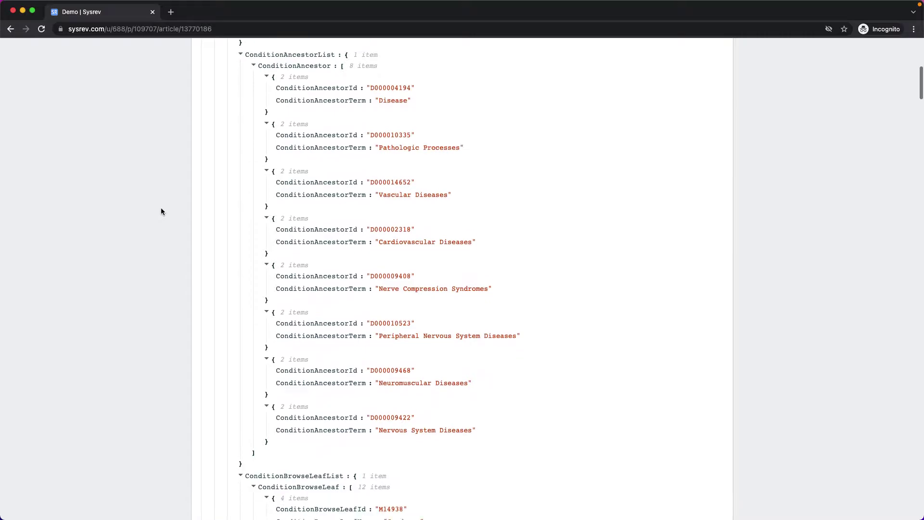
scroll(162, 210, down, 9)
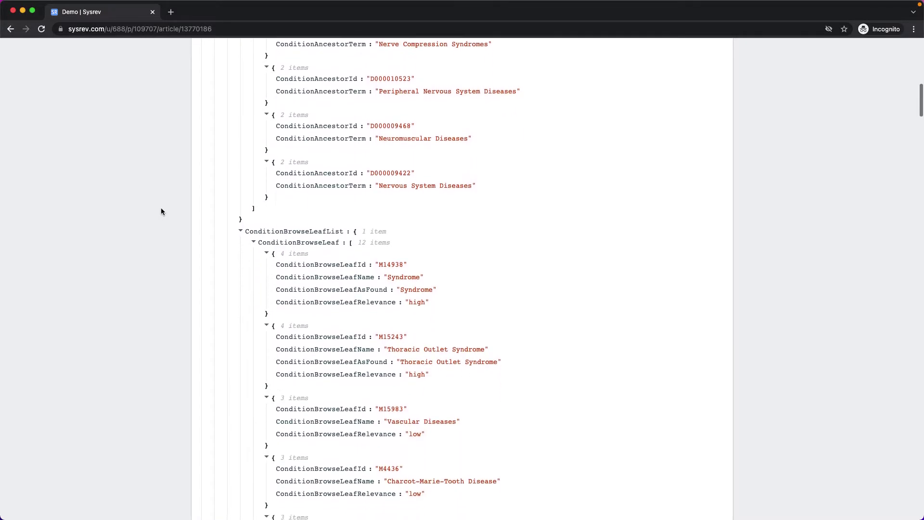
key(super+f)
text(brief)
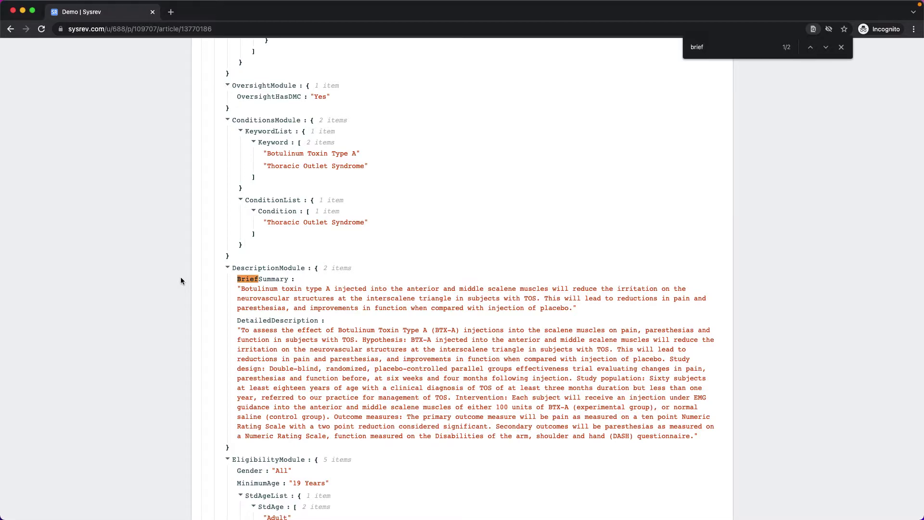
key(Return)
key(Escape)
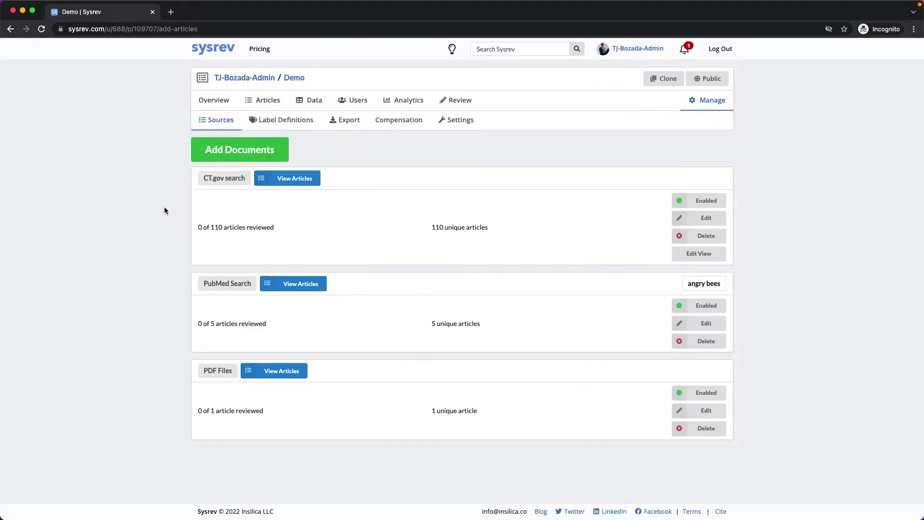
- Add a Drugs@FDA Documents (beta) source by searching for olaparib and importing the matching documents
click(246, 151)
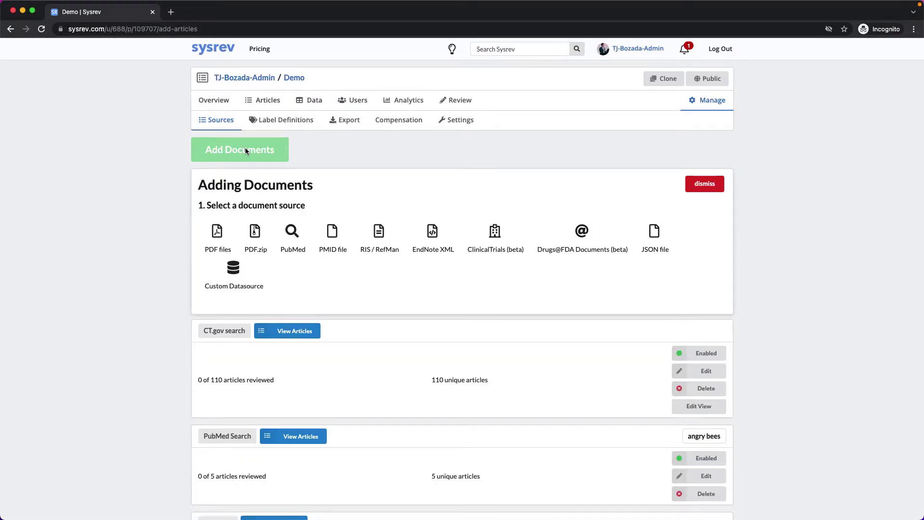
click(567, 232)
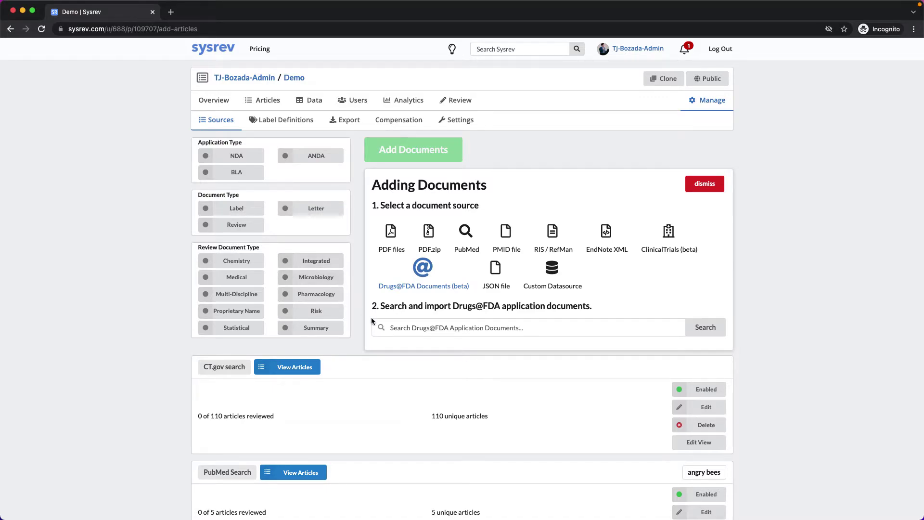
text(olaparib)
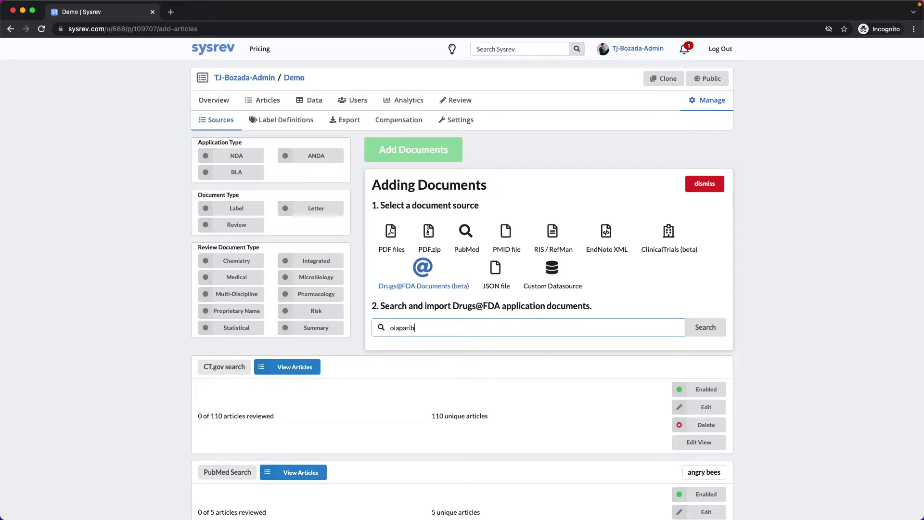
key(Return)
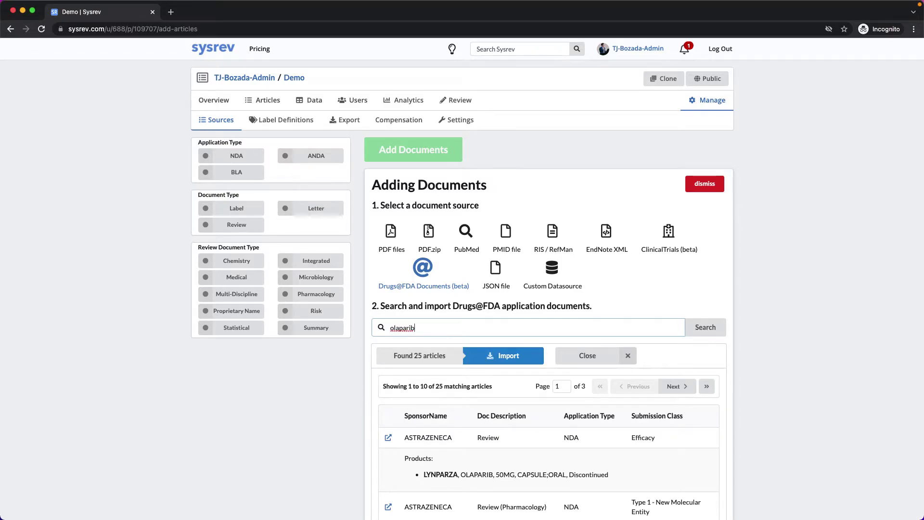
click(509, 354)
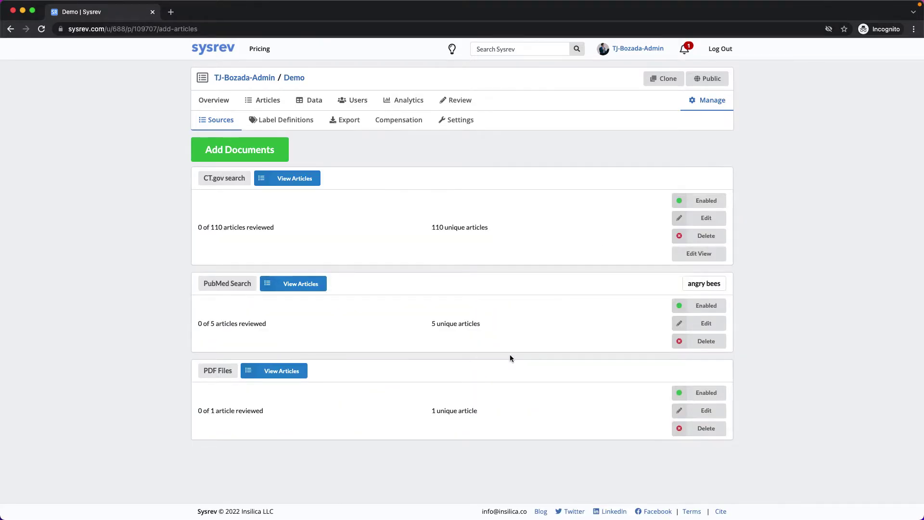
- Open the Pfizer DIFLUCAN / FLUCONAZOLE label from the Drugs@FDA source and examine its PDF and structured record data
click(383, 179)
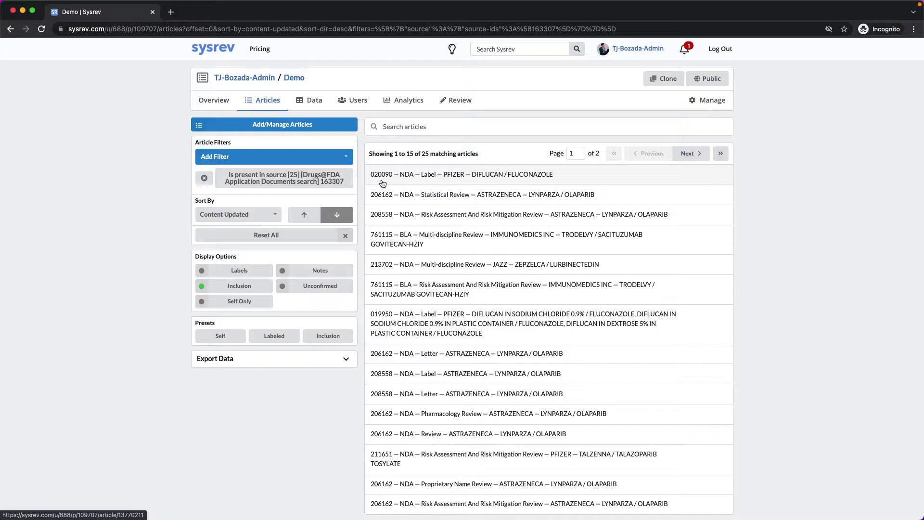
click(404, 183)
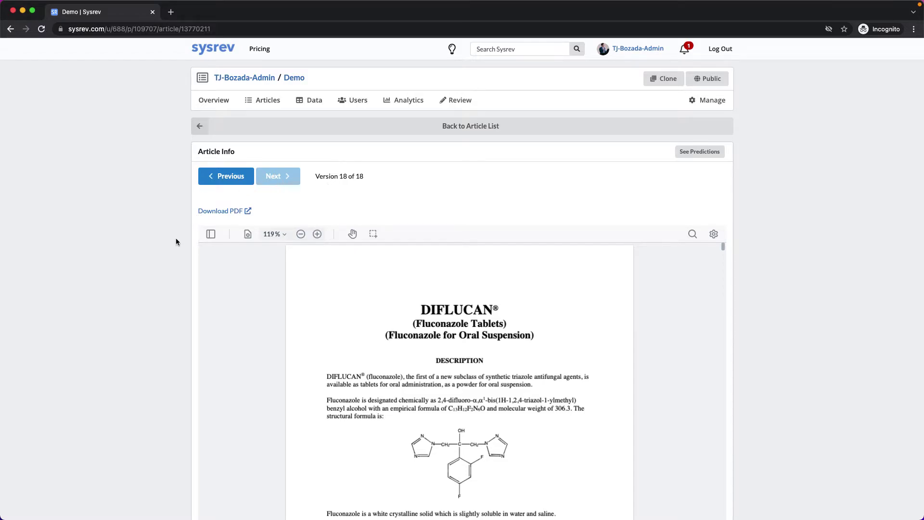
scroll(176, 241, down, 3)
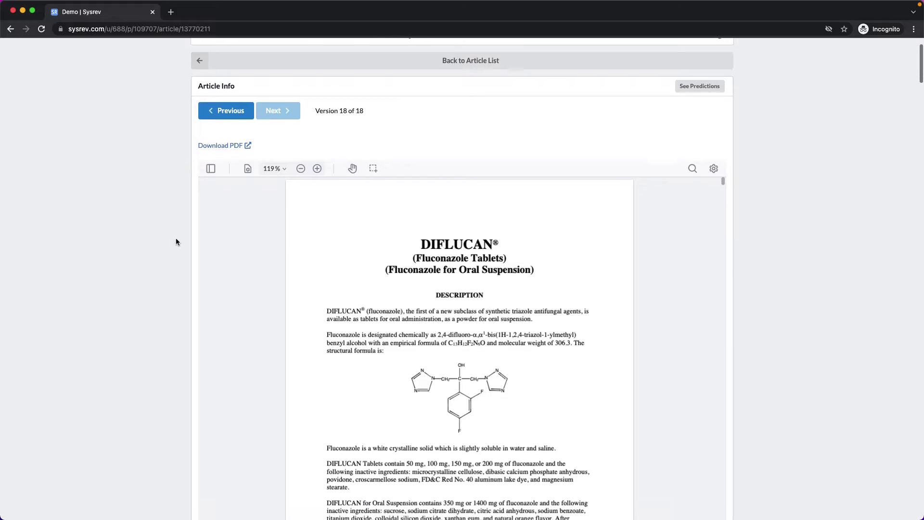
scroll(177, 239, down, 3)
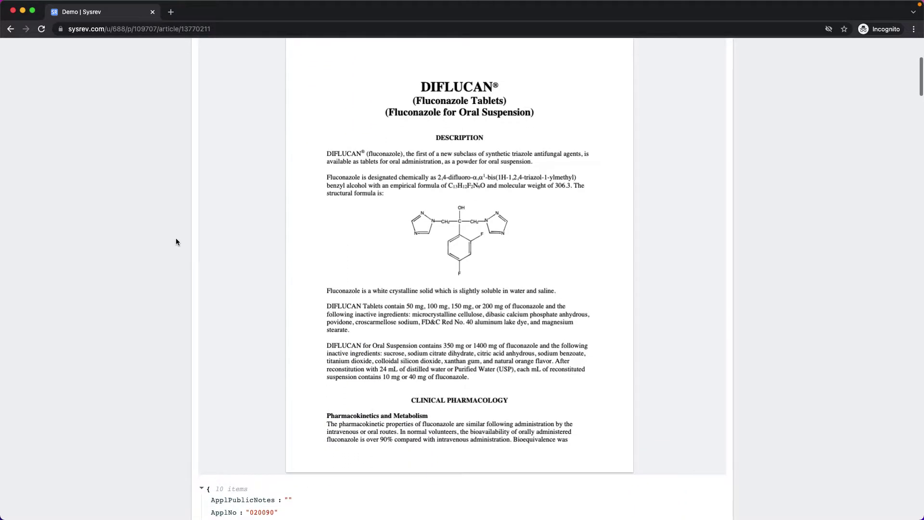
scroll(176, 241, down, 6)
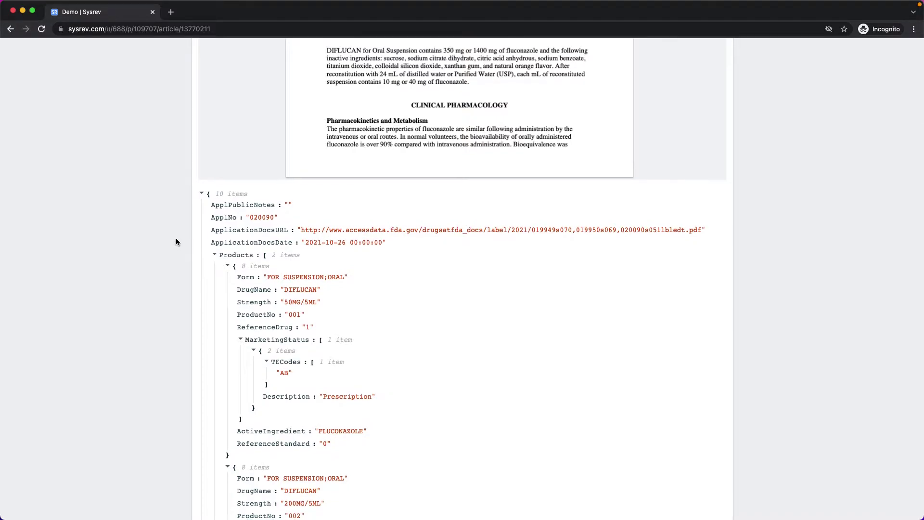
scroll(176, 241, down, 2)
scroll(176, 242, down, 2)
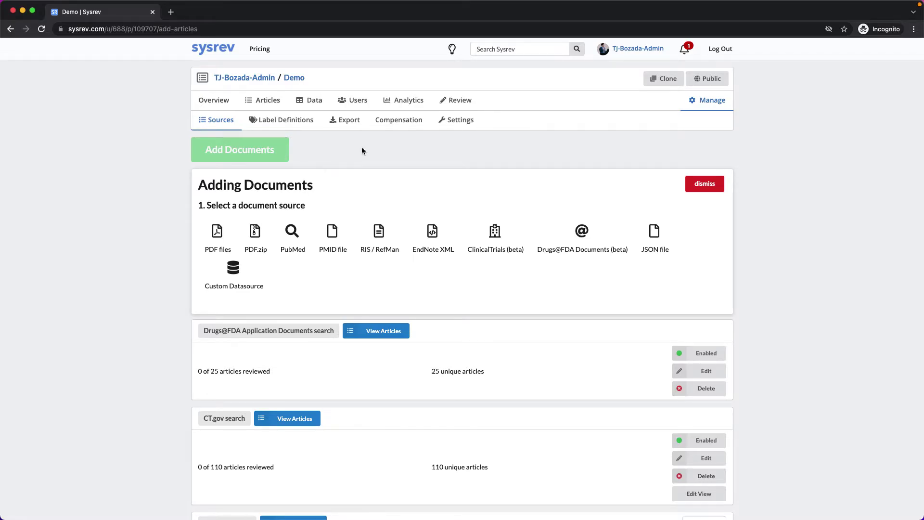
- Start reviewing the project's articles and save the first one offered with Include set to Yes
click(450, 100)
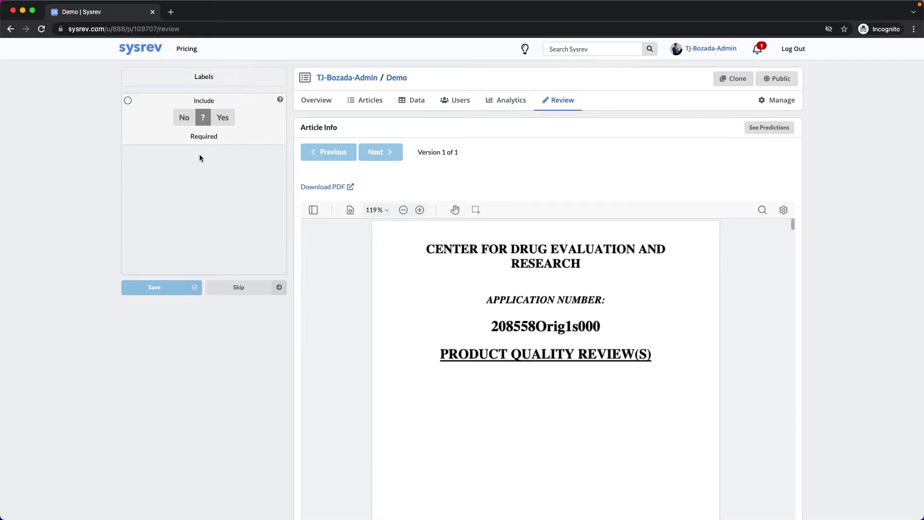
click(220, 121)
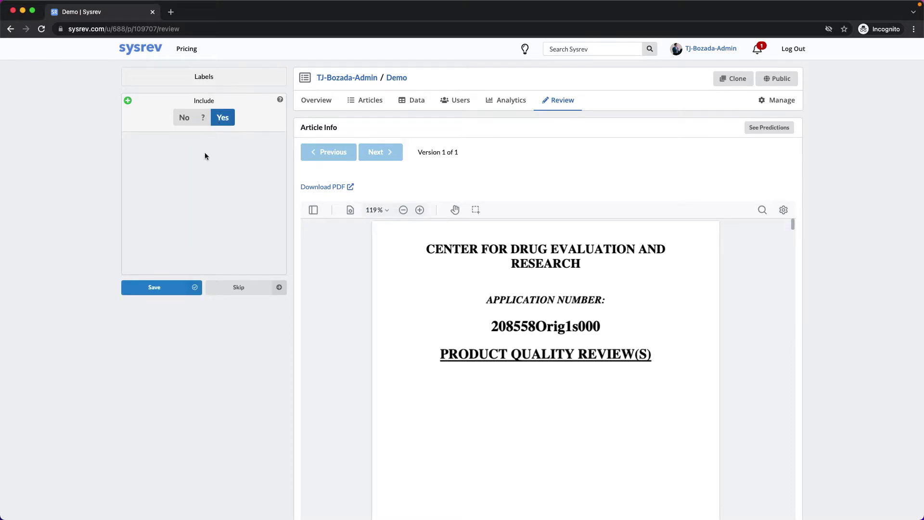
click(163, 291)
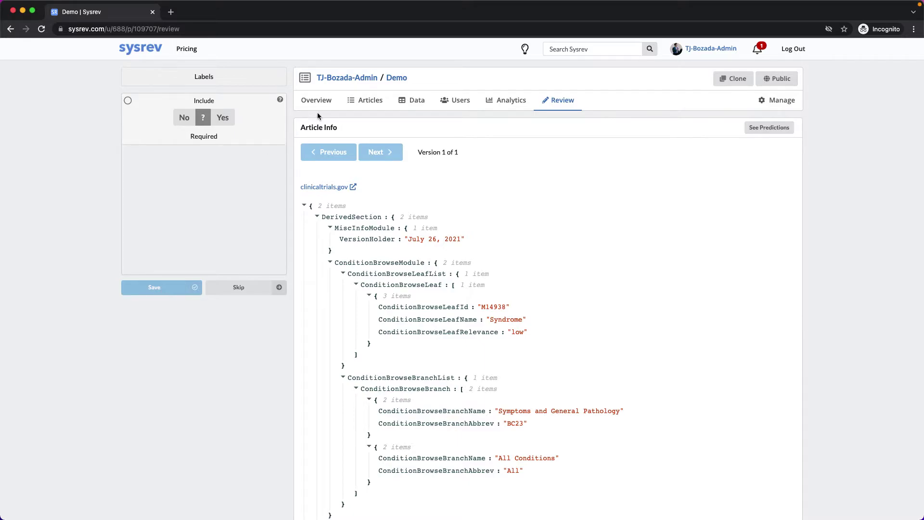
- Filter the project's article list to match only the PubMed Search source angry bees
click(353, 105)
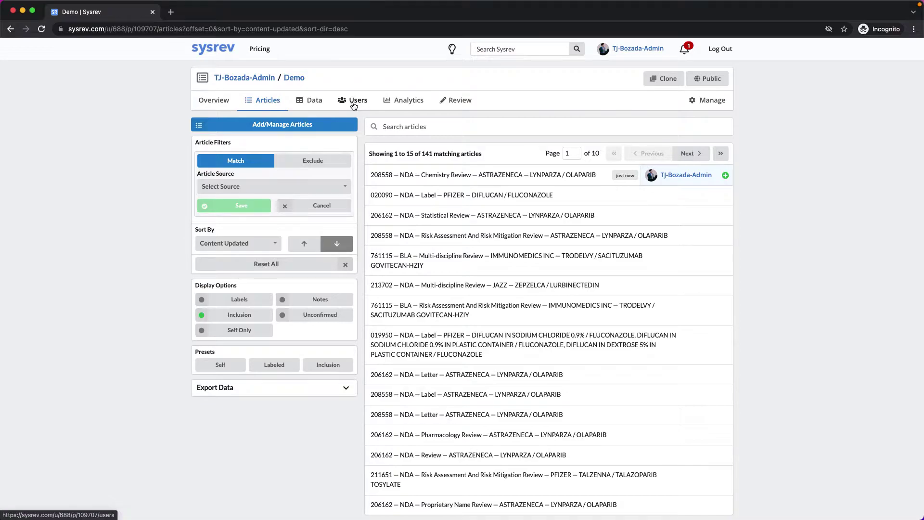
click(251, 187)
click(247, 247)
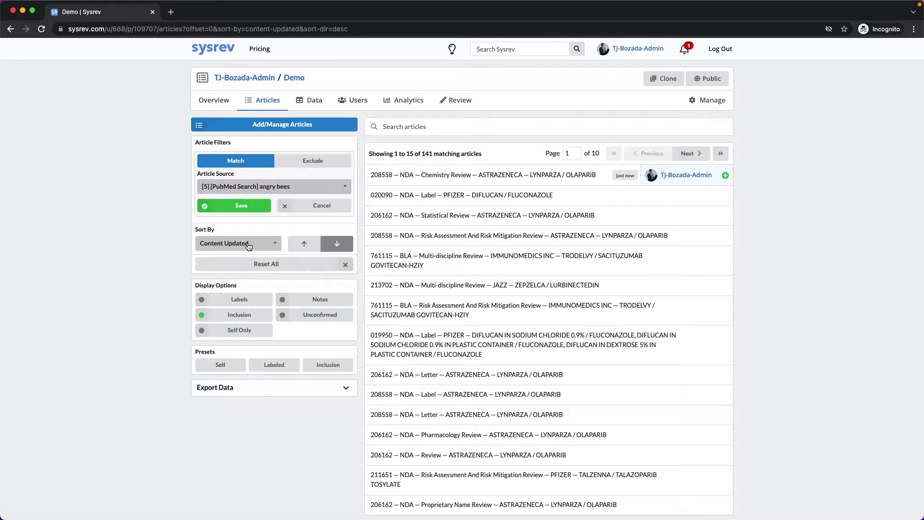
click(230, 206)
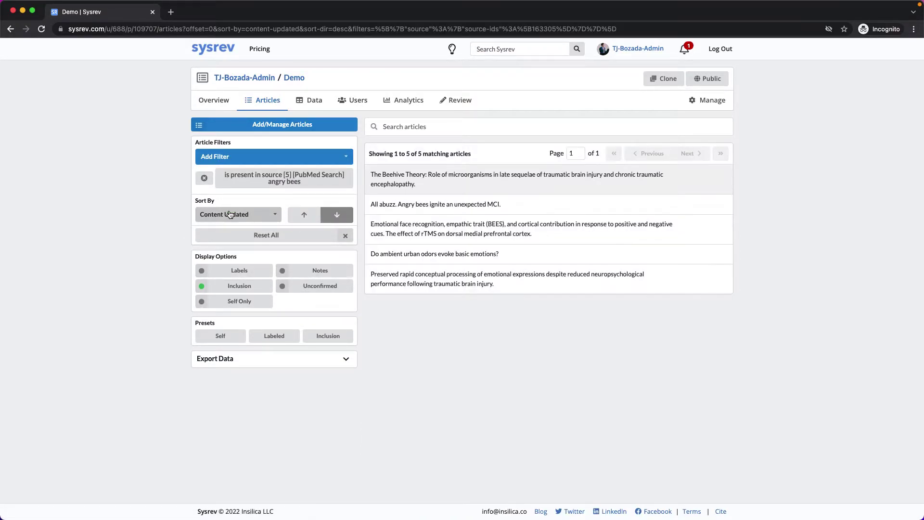
- Manually label the article The Beehive Theory with Include set to Yes, save it, and check the project's overview charts
click(400, 184)
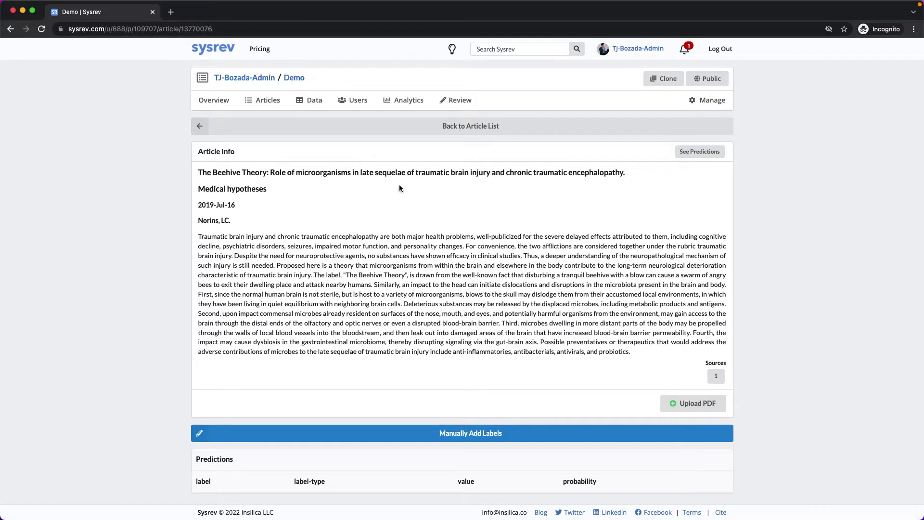
click(382, 429)
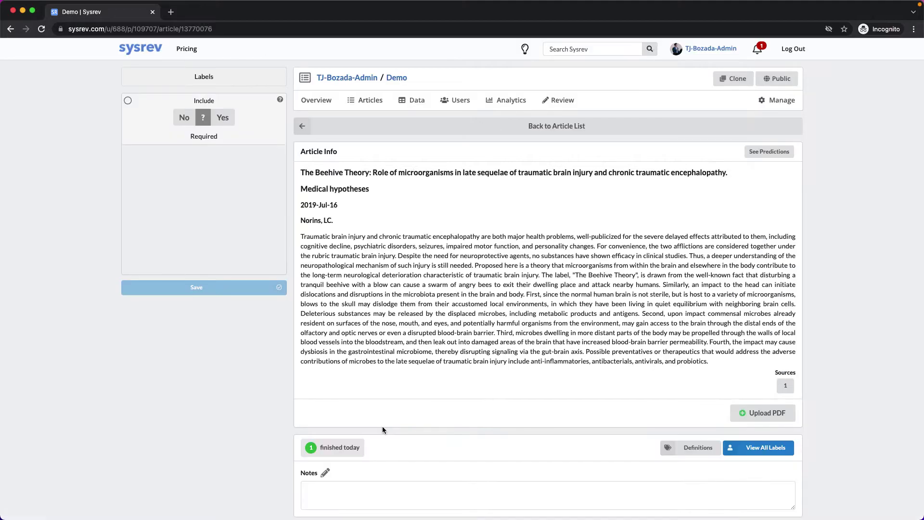
click(222, 118)
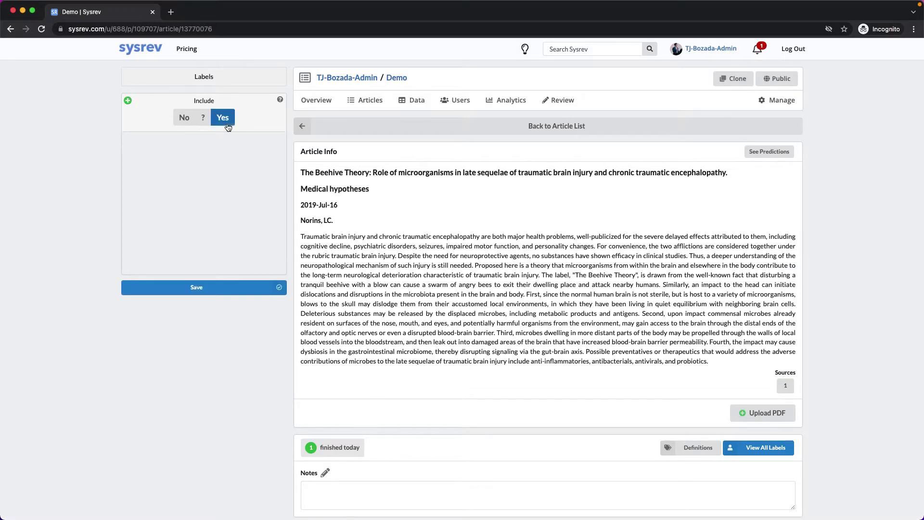
click(216, 293)
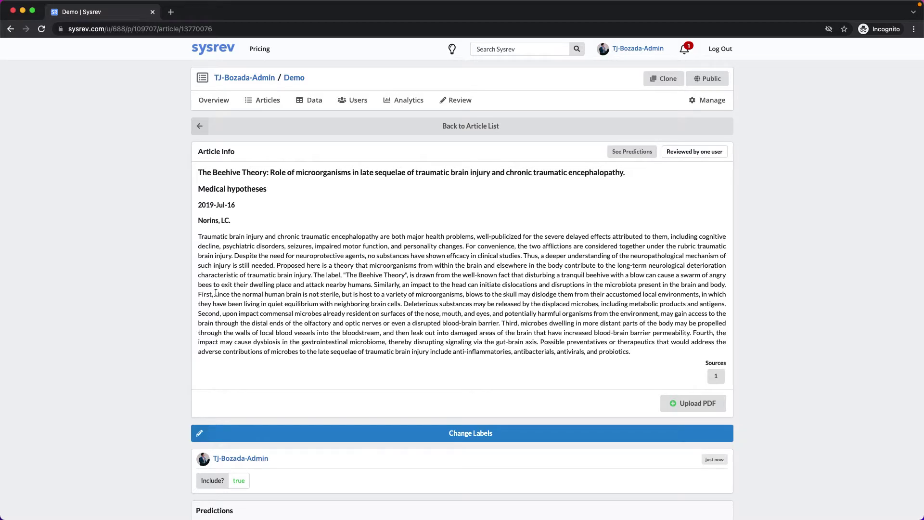
click(213, 100)
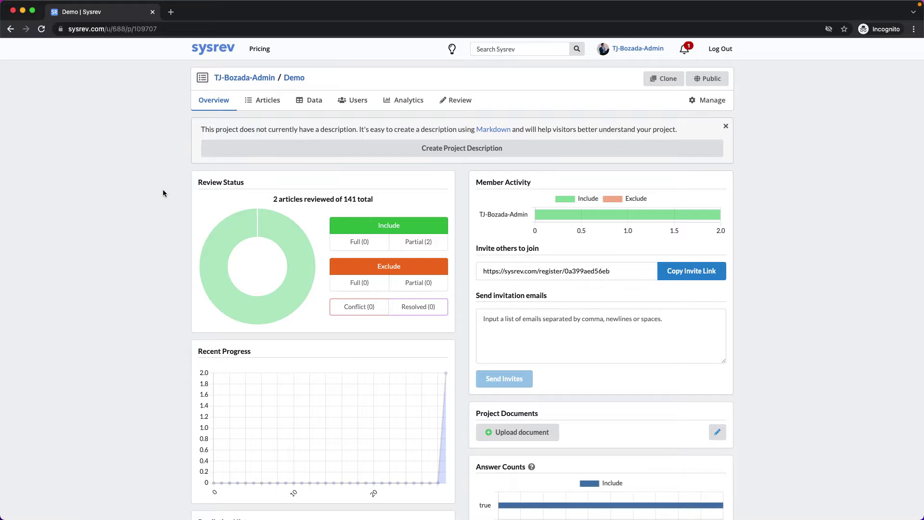
scroll(162, 193, down, 2)
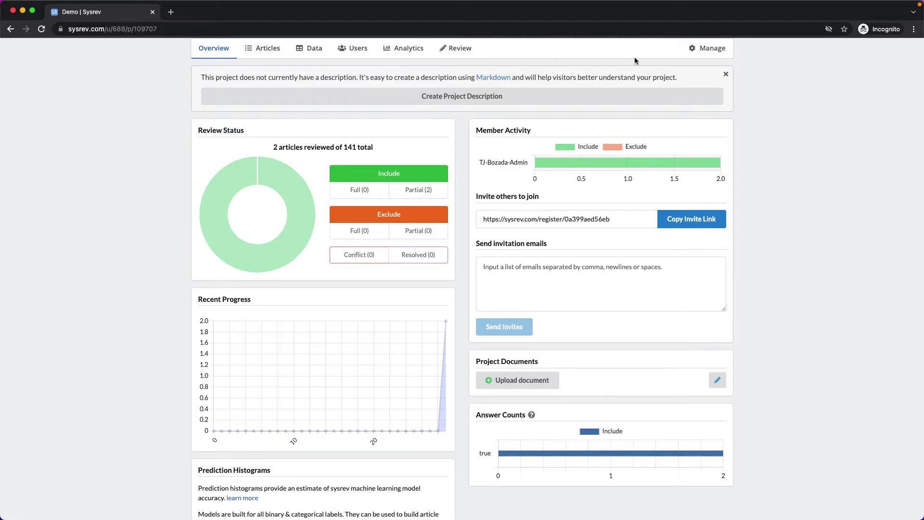
- Open the project's label definitions and view the sharing code of the Include label
click(708, 48)
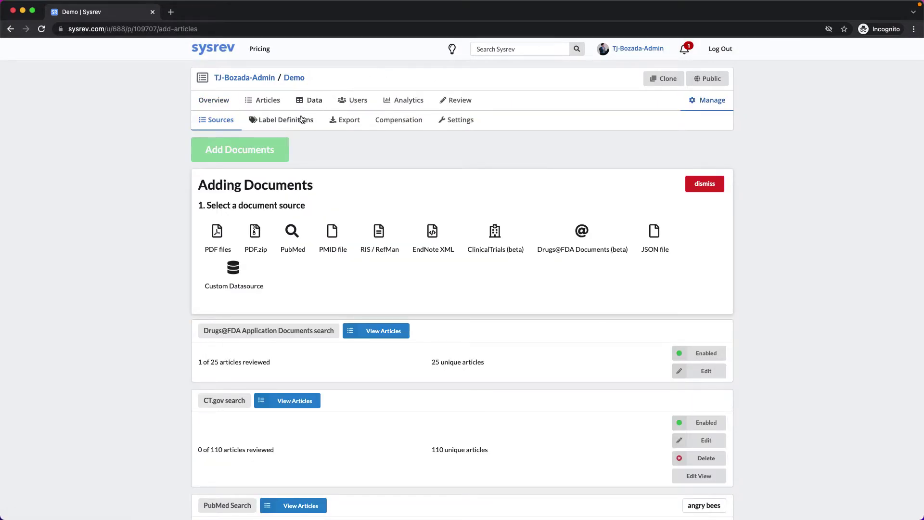
click(299, 120)
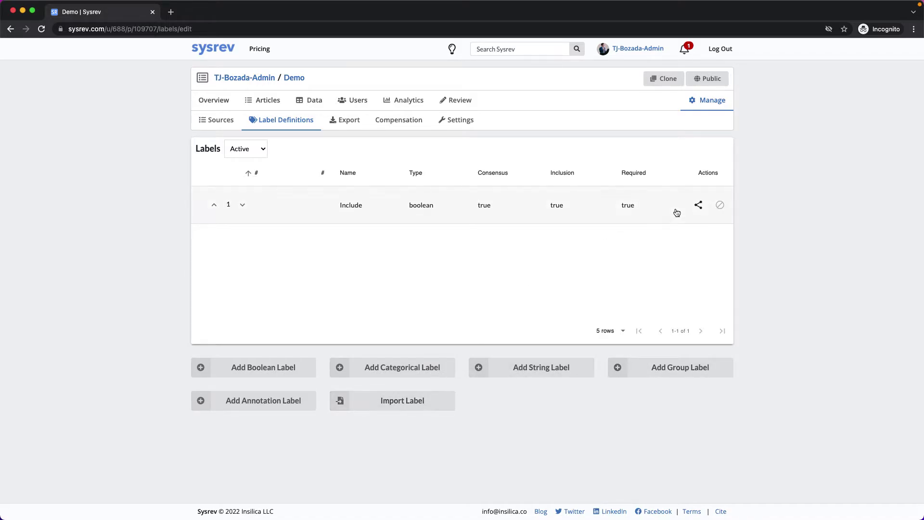
click(698, 206)
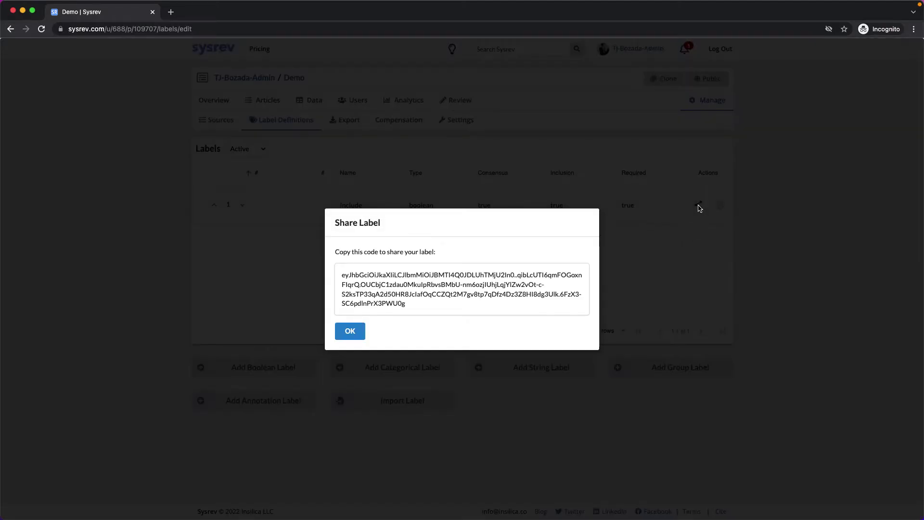
click(355, 329)
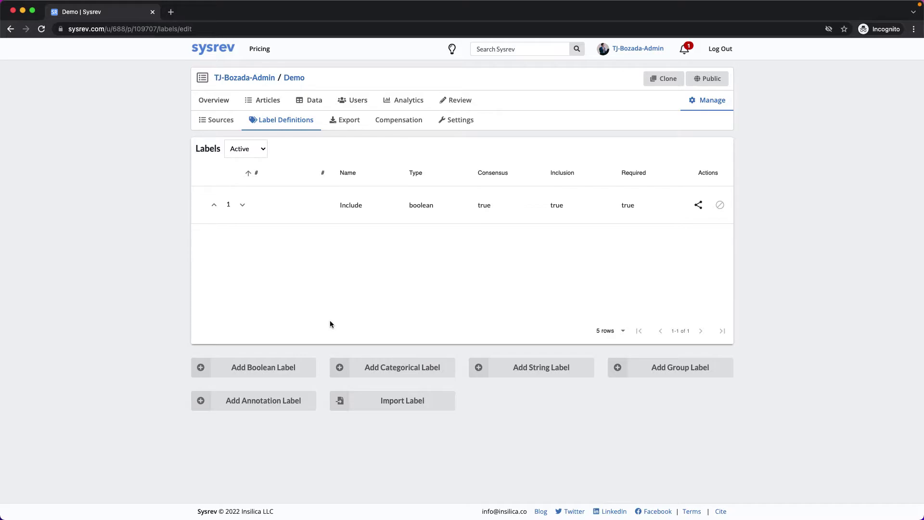
- Add a boolean label named Angry? with the question "Were the bees angry?"
click(282, 367)
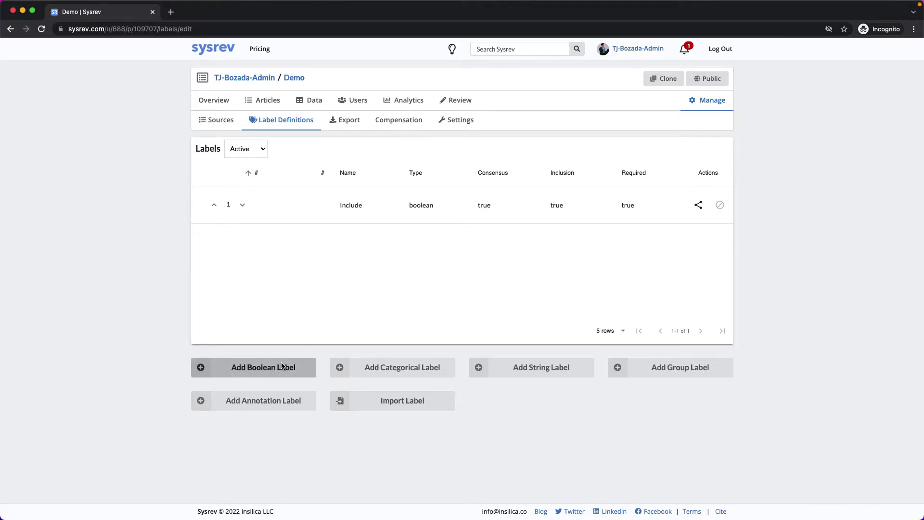
click(515, 188)
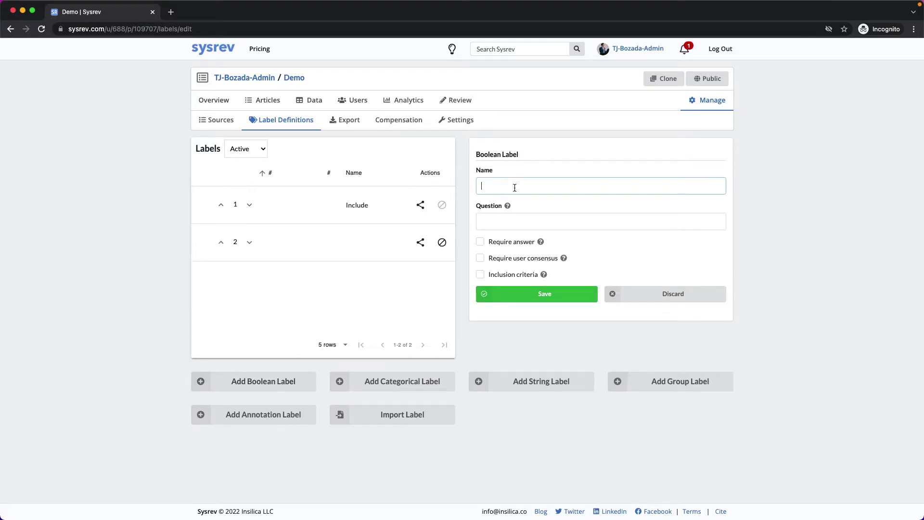
text(Angry?)
key(Tab)
text(Were the bee)
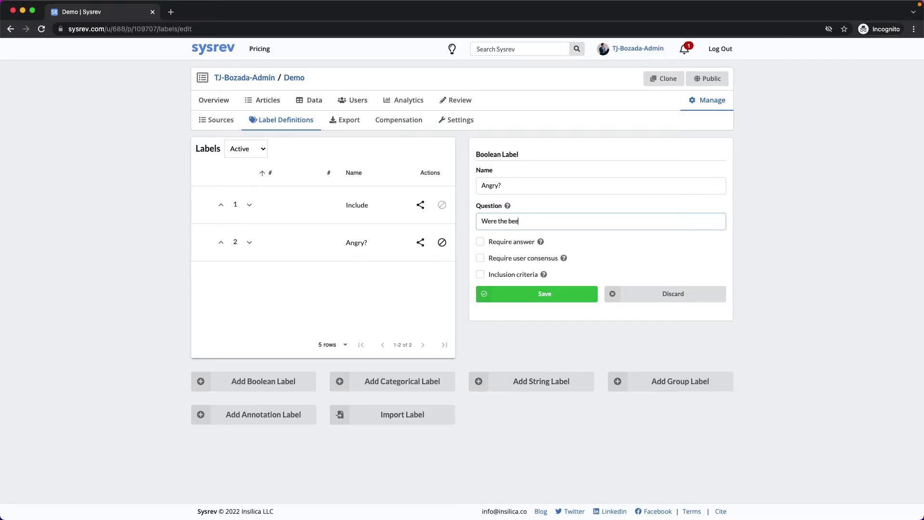
text(s angry?)
- Require an answer for the Angry? label and make it an inclusion criterion with the inclusion value Yes
click(480, 242)
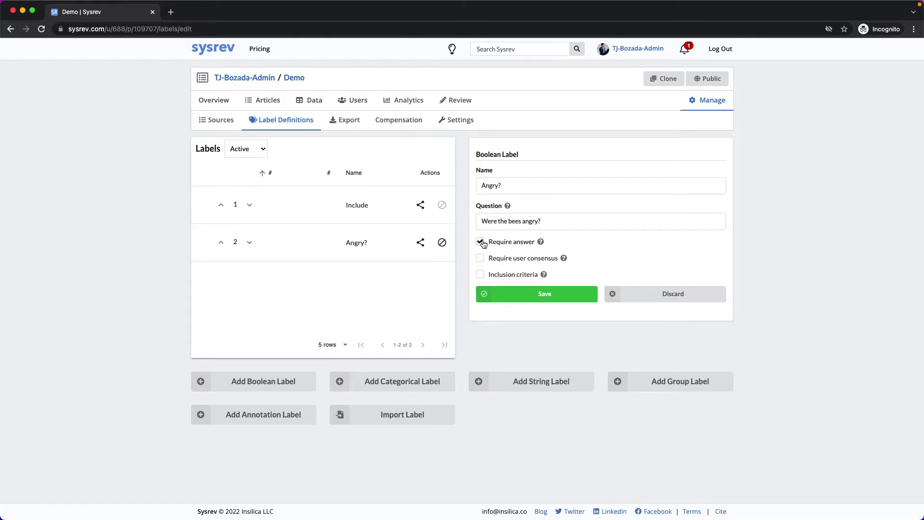
click(483, 275)
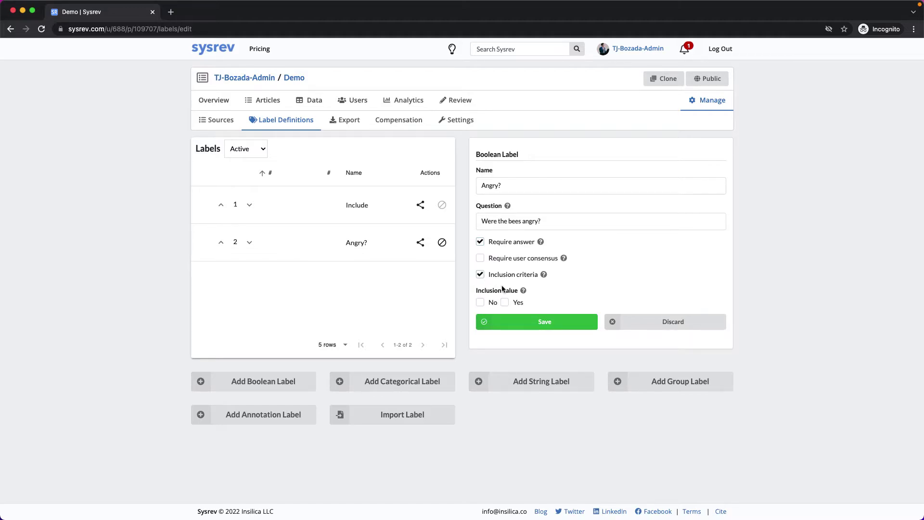
click(504, 304)
- Add a categorical label named Emotion? with the question "What emotion were the bees" and the categories angry,happy,sad
click(405, 383)
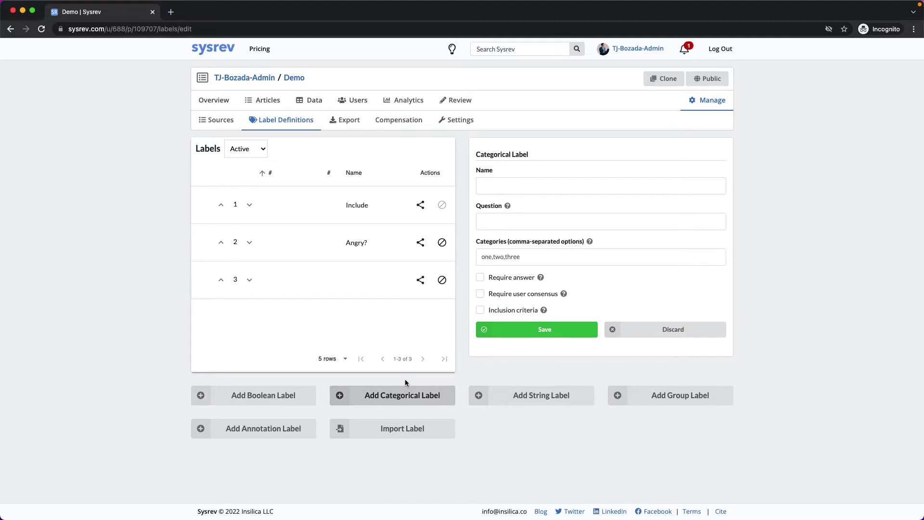
click(523, 183)
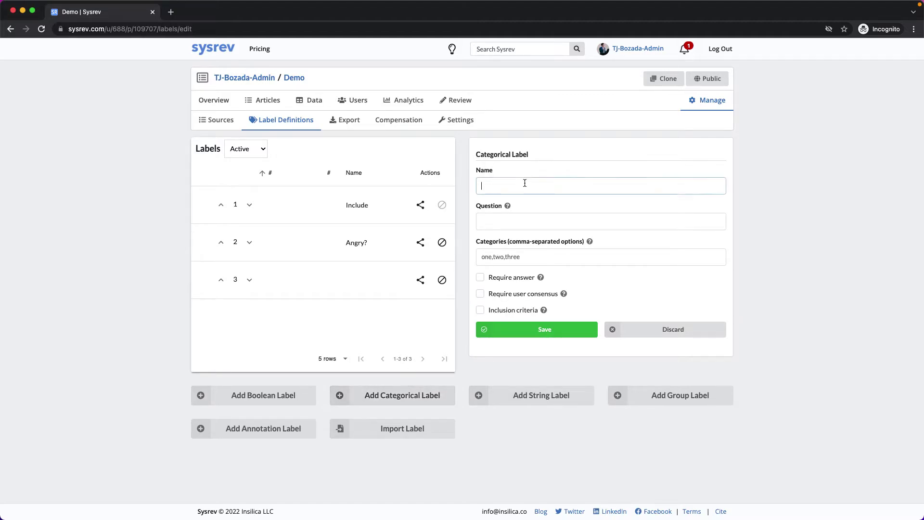
text(Emotion?)
key(Tab)
text(What emotion)
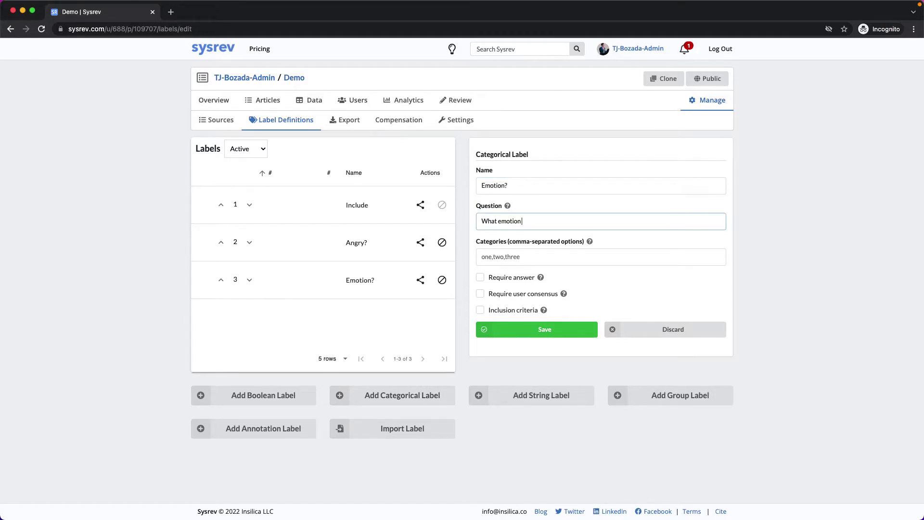
text( were the bees)
key(Tab)
text(angry,happy,sad)
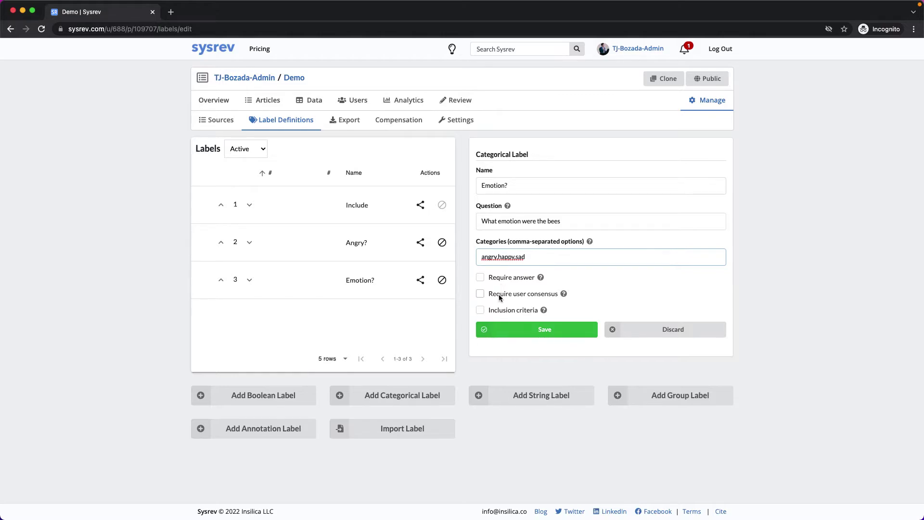
- Make the Emotion? label an inclusion criterion with angry as its inclusion value
mouse_move(501, 298)
click(481, 310)
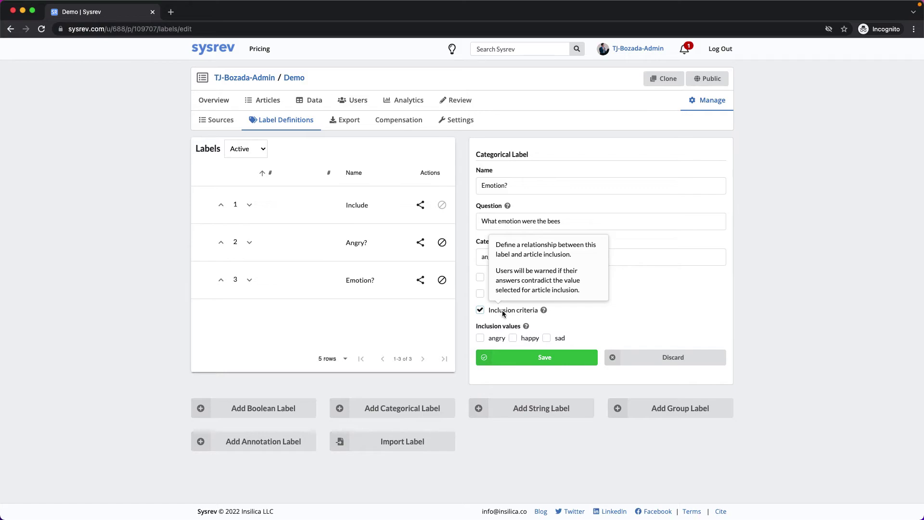
click(480, 338)
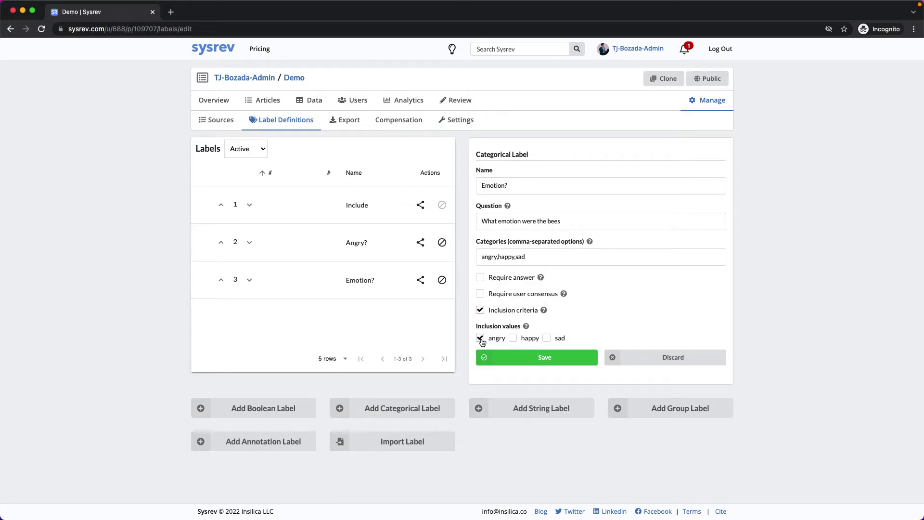
- Add a string label named Feeling with the question "How were the bees feeling?"
click(504, 409)
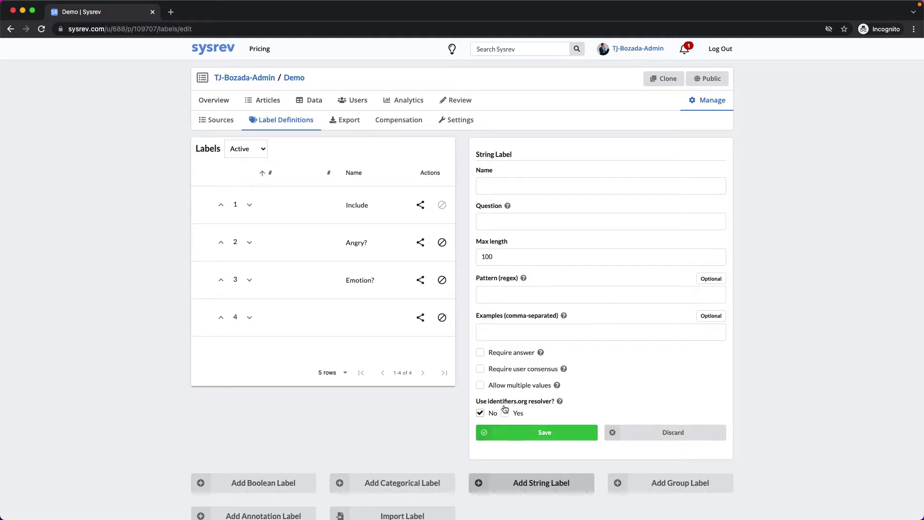
click(520, 184)
text(Feeling)
key(Tab)
text(How)
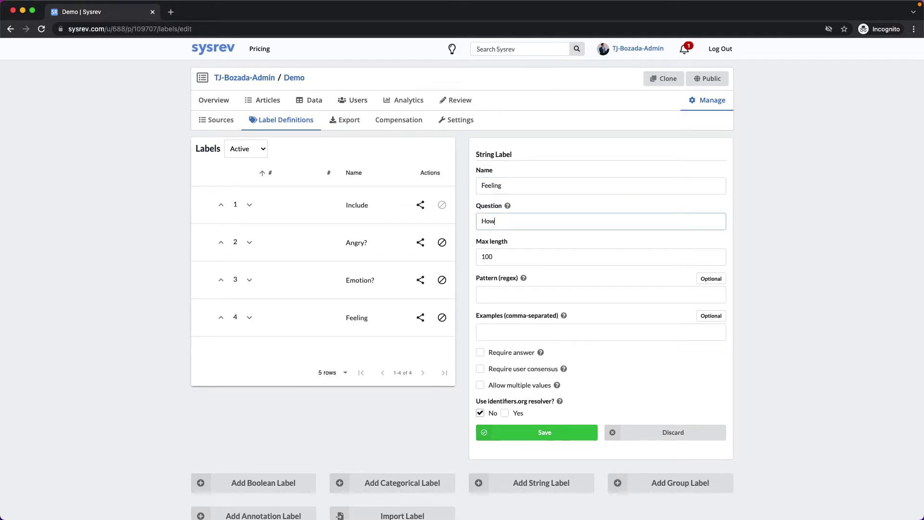
text( were the bees feeling?)
click(535, 279)
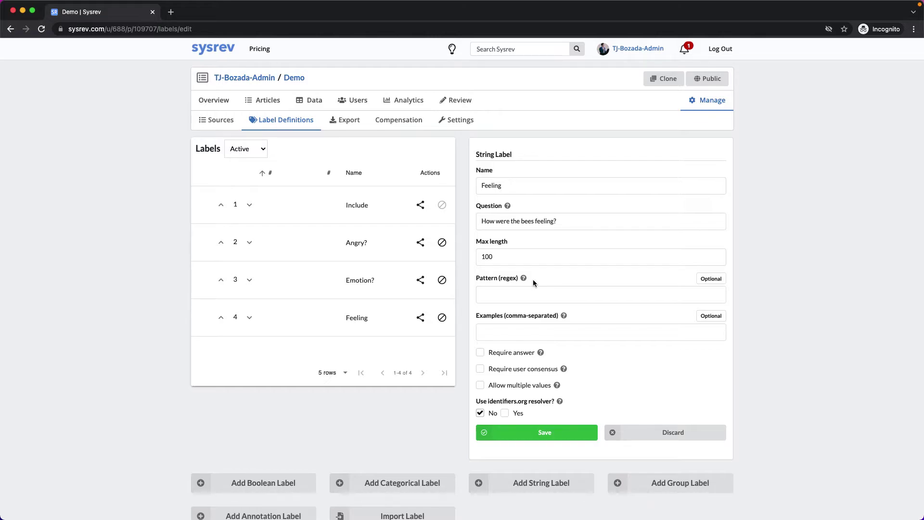
- Add an annotation label named Type with the question "What type of bee?" and the entities bee,not bee, and save it
scroll(528, 259, down, 1)
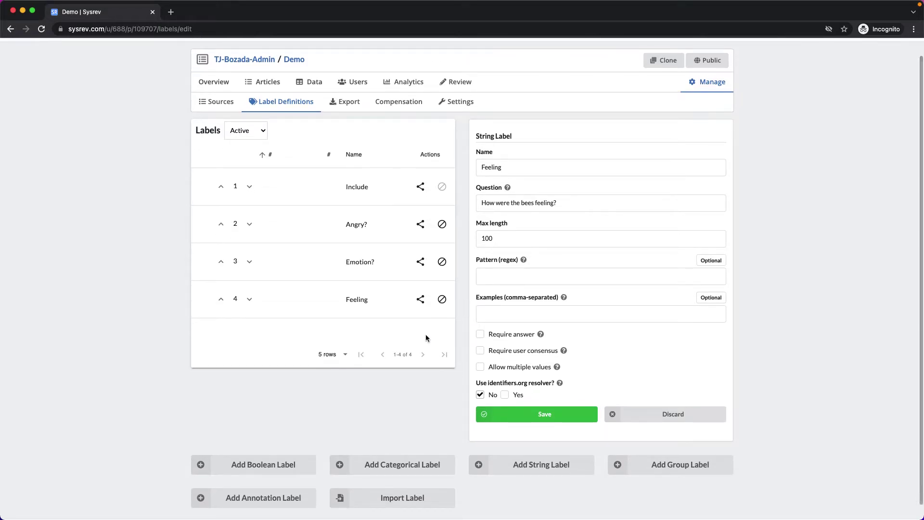
click(282, 497)
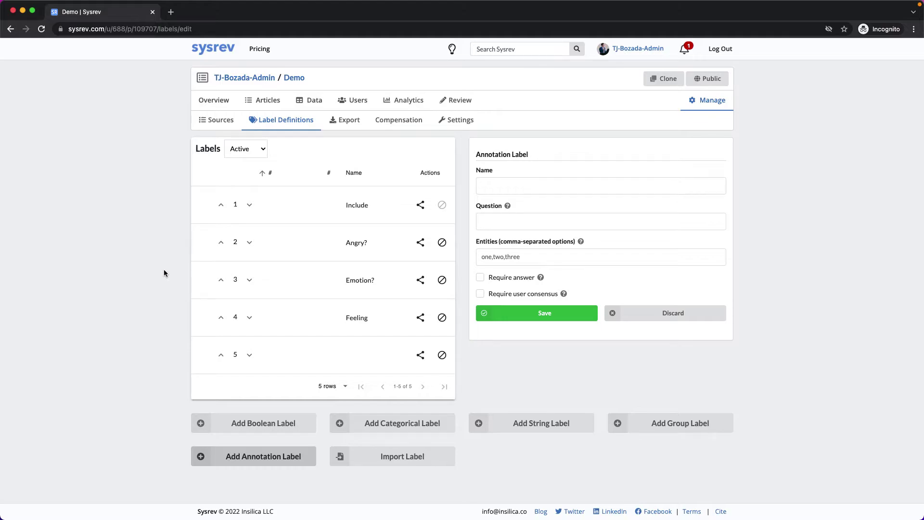
click(482, 186)
text(Type)
key(Tab)
text(What ty)
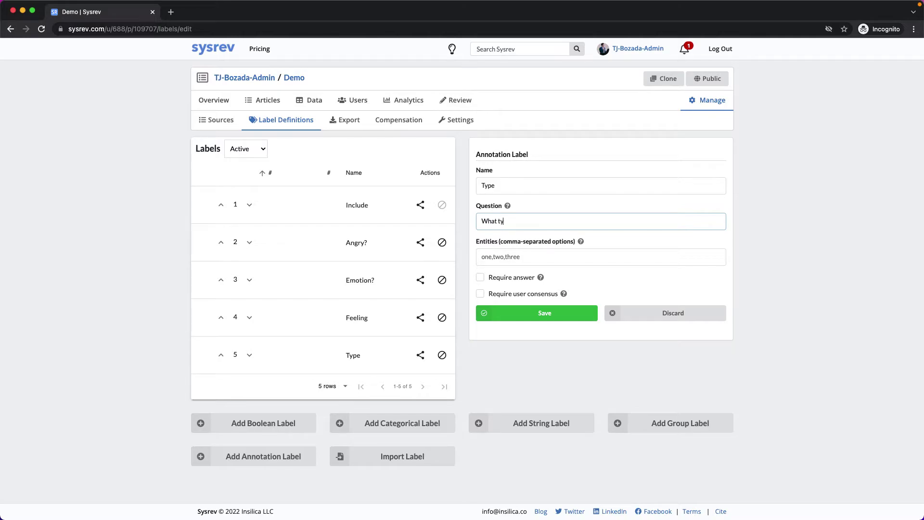
text(pe of bees)
key(Tab)
text(bee,not bee)
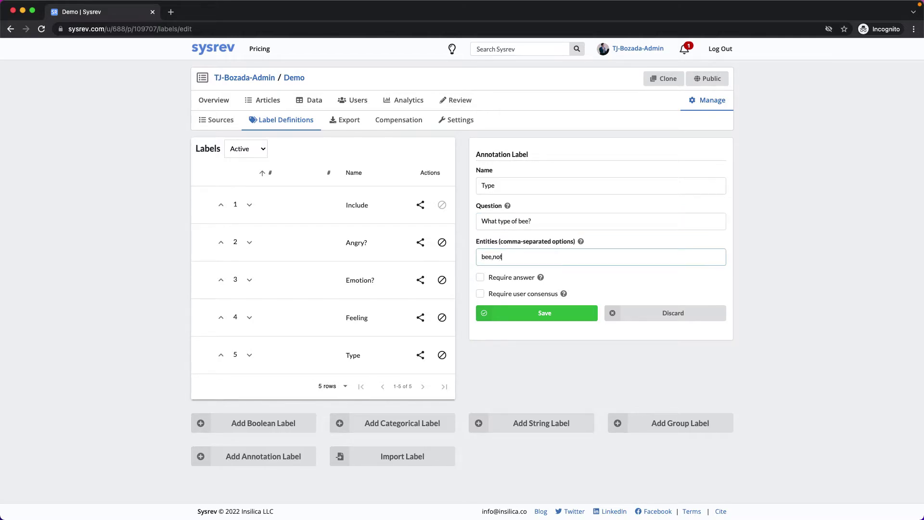
mouse_move(484, 207)
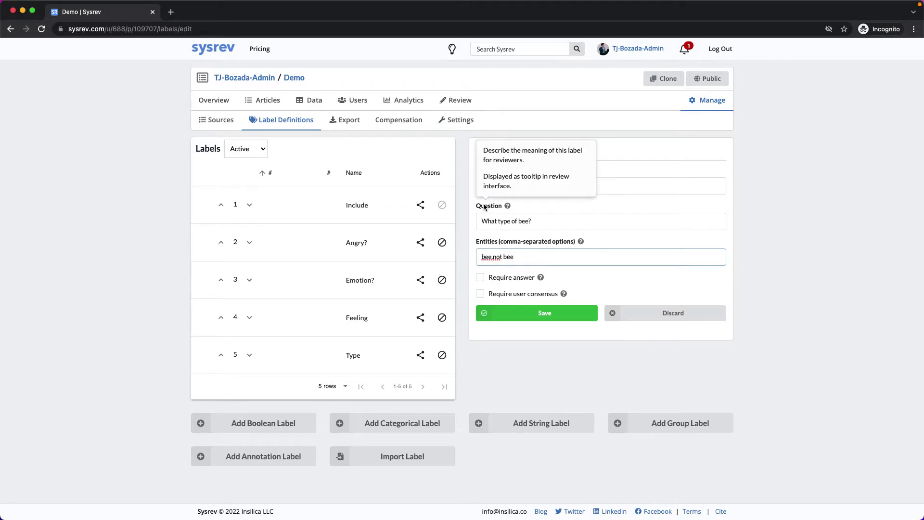
click(502, 313)
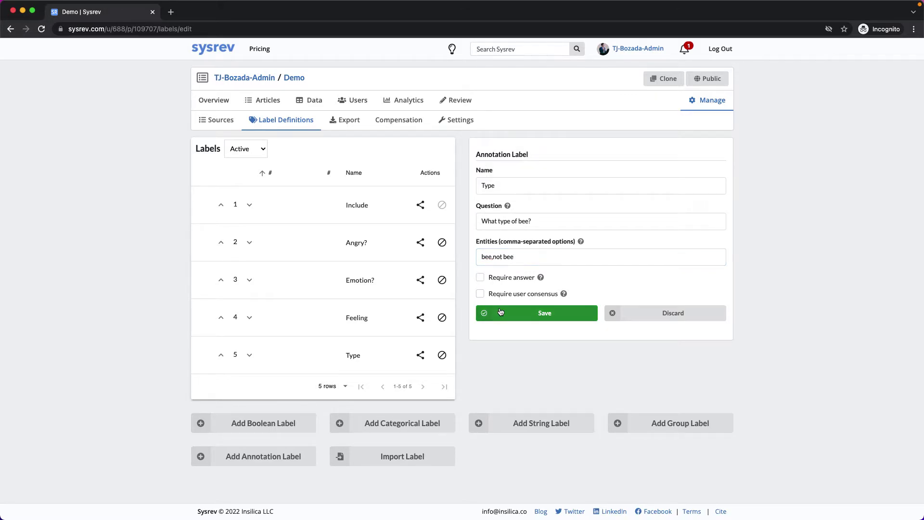
- Start reviewing the next article and answer both Include and Angry? with Yes
click(458, 100)
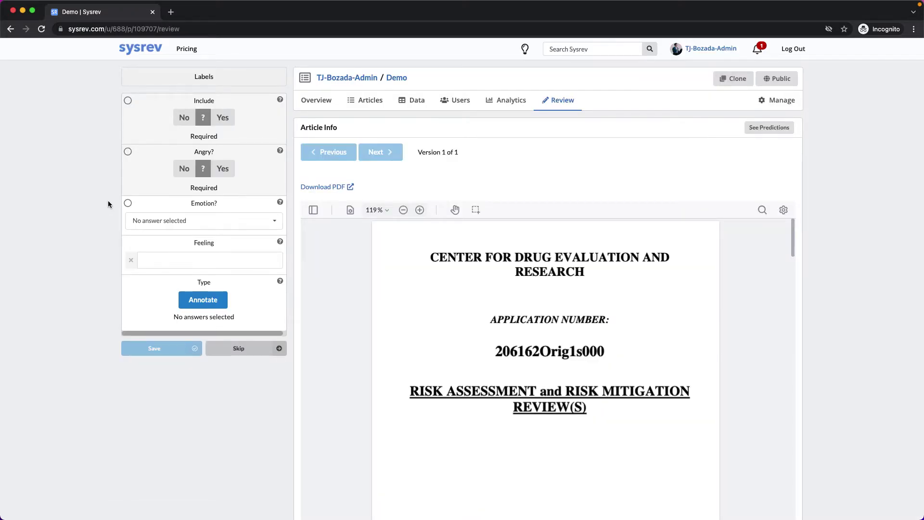
click(184, 170)
click(223, 119)
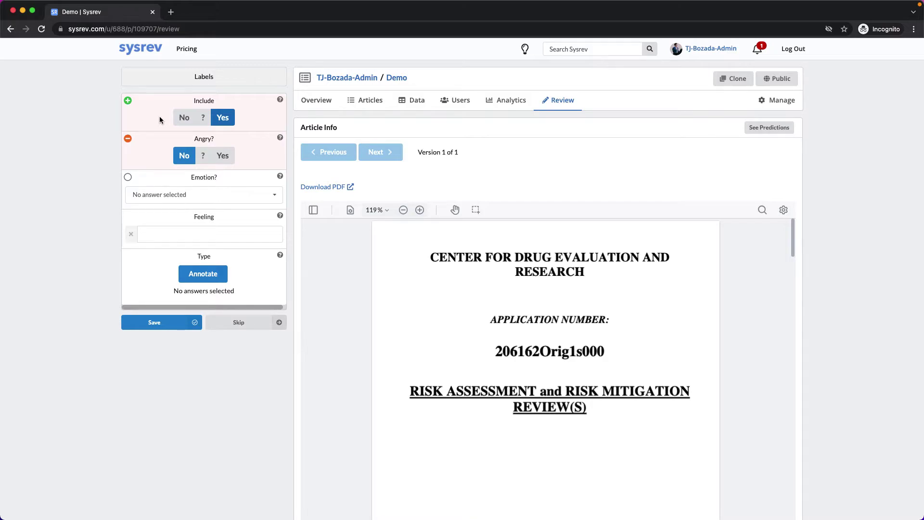
click(222, 159)
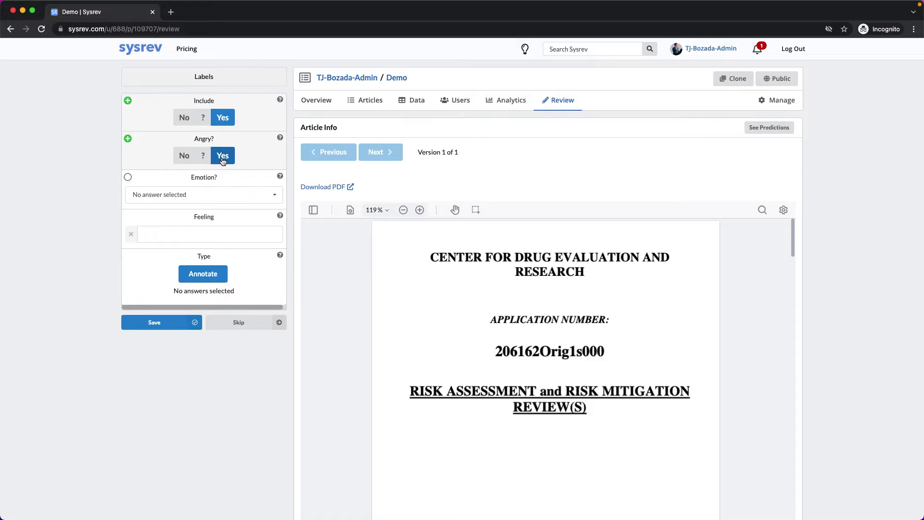
- Answer the article's Emotion? label with sad and angry, and fill in Feeling with abcdefg
click(217, 194)
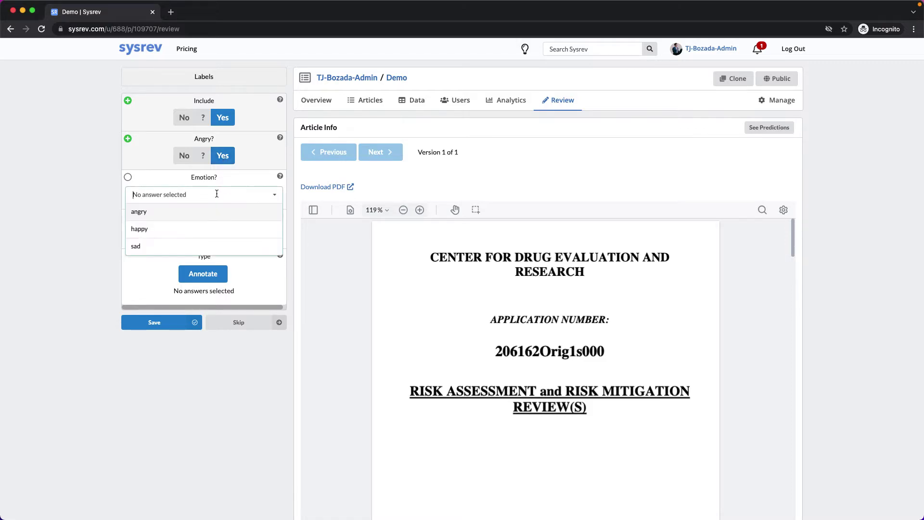
click(207, 212)
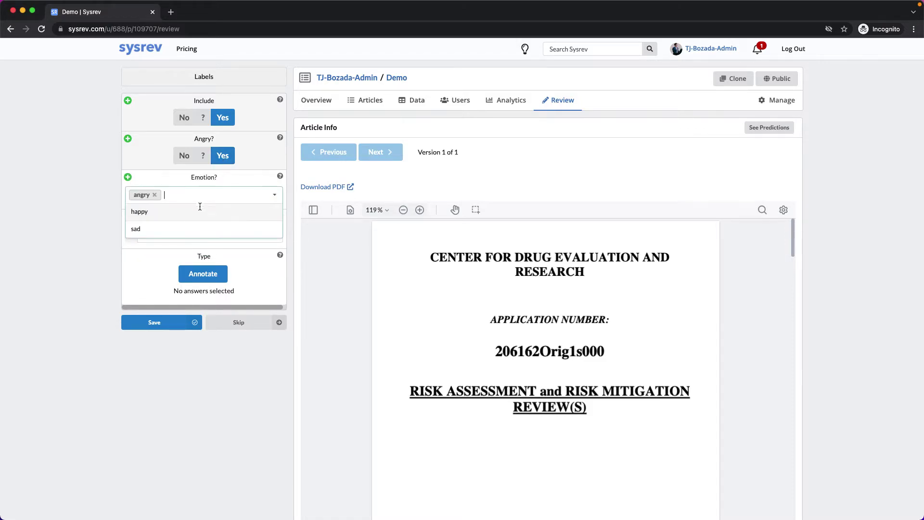
click(185, 229)
click(154, 195)
click(173, 195)
click(161, 213)
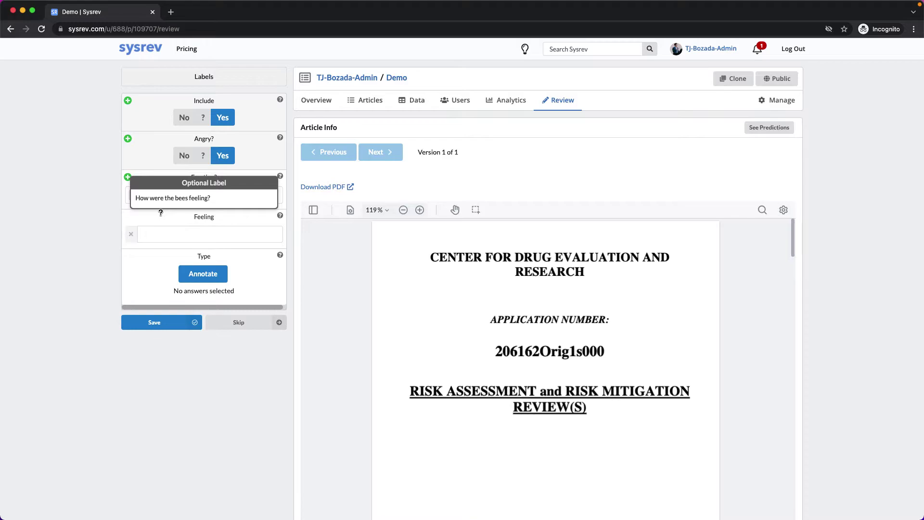
click(178, 241)
text(abs)
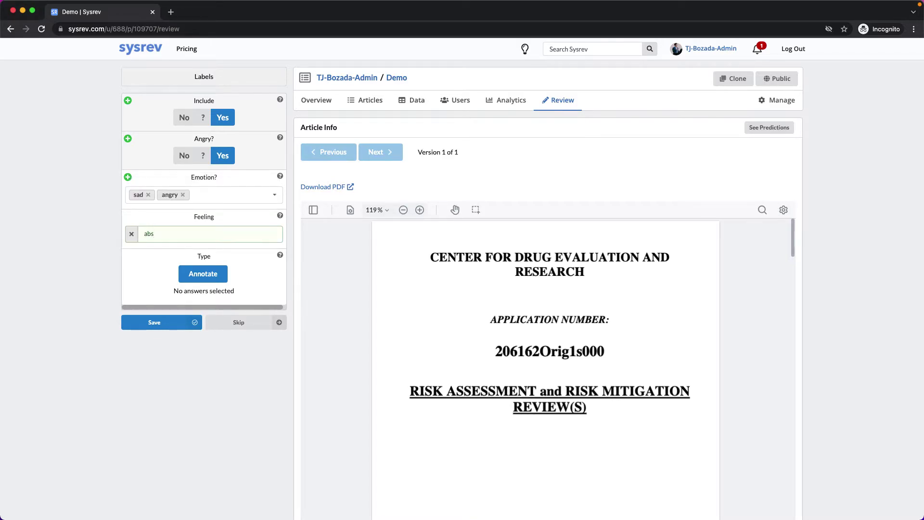
text(defg)
- Annotate "maintenance treatment" in the PDF's Introduction as a not bee entity for the Type label, save the annotation, and return to the labels
click(198, 274)
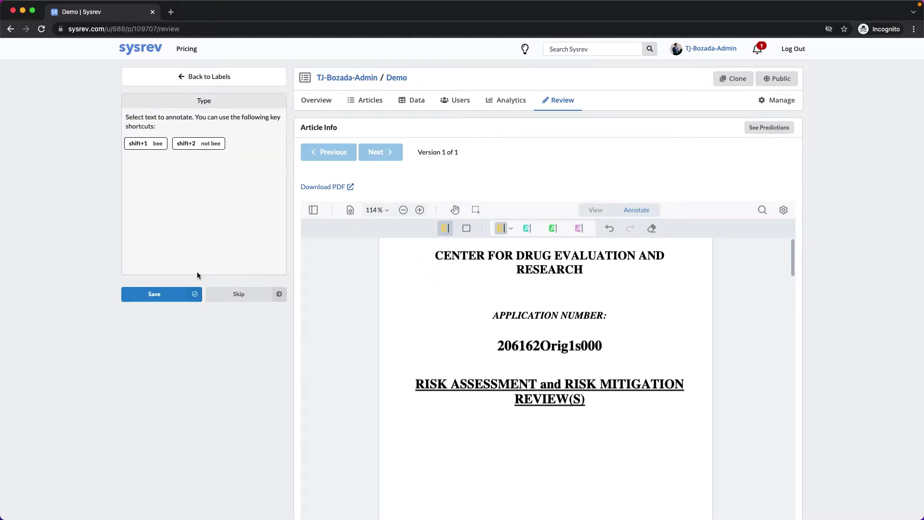
scroll(390, 335, down, 10)
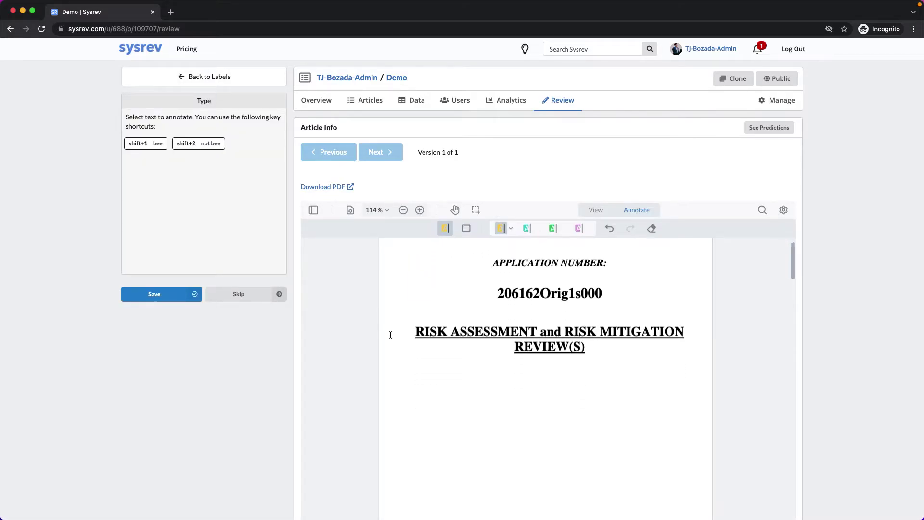
scroll(390, 334, down, 15)
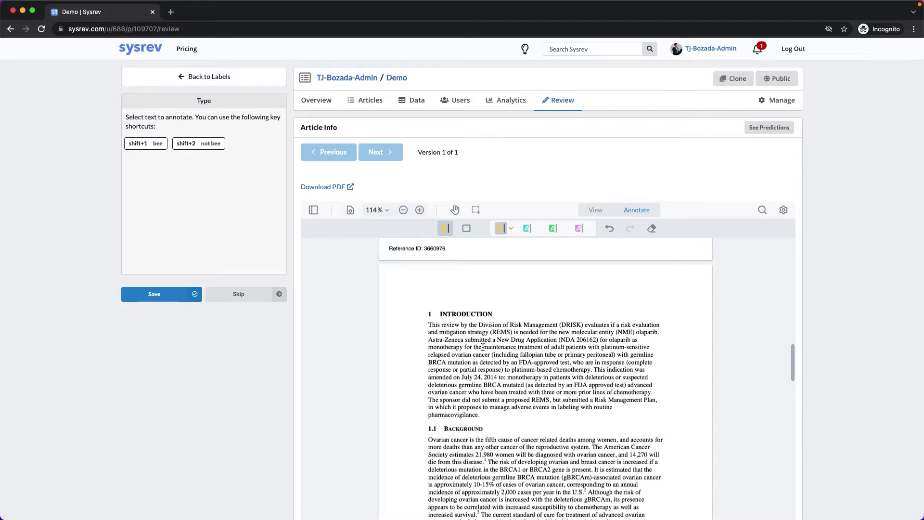
drag(483, 348, 542, 347)
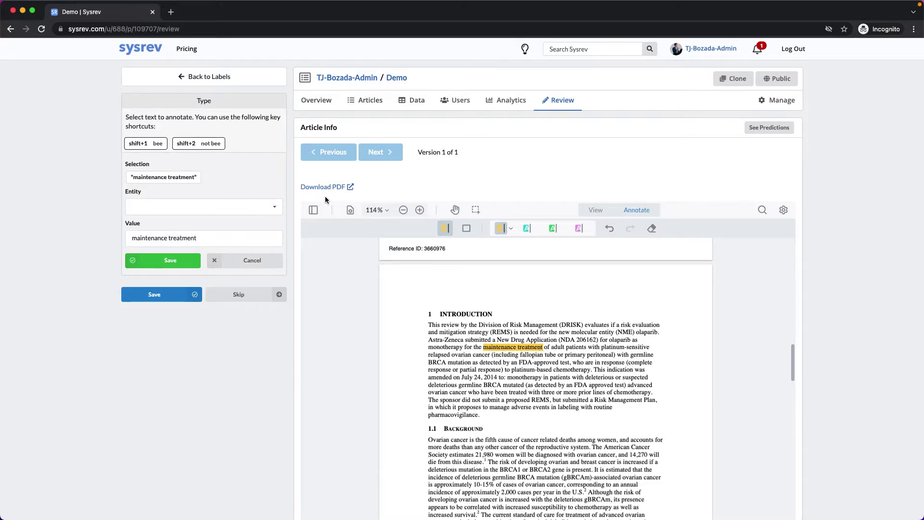
click(248, 208)
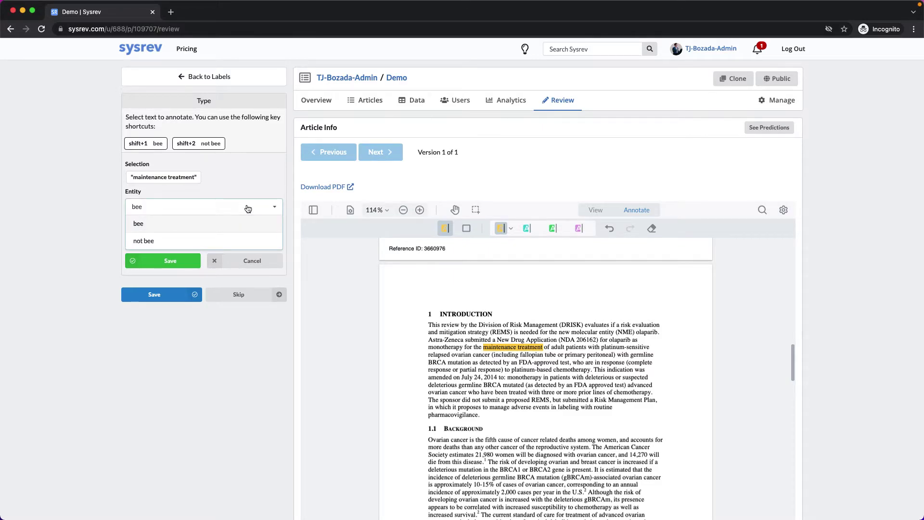
click(222, 242)
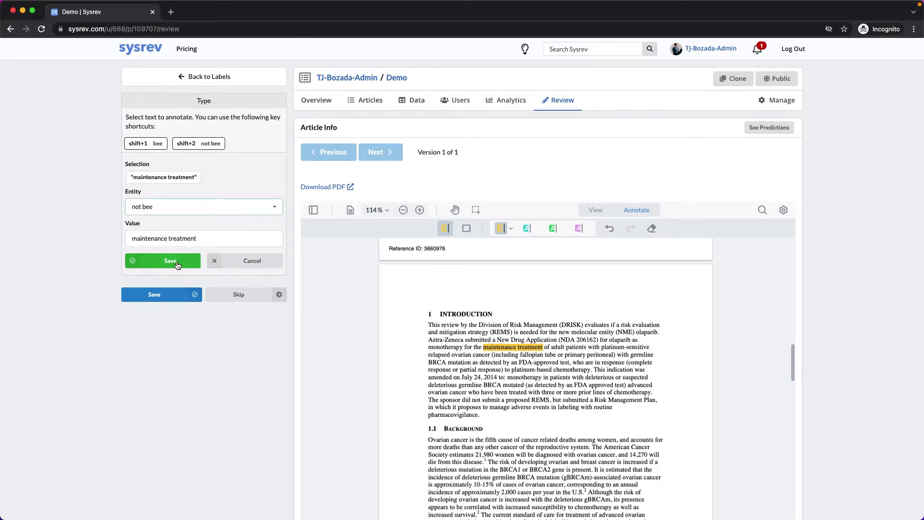
click(173, 262)
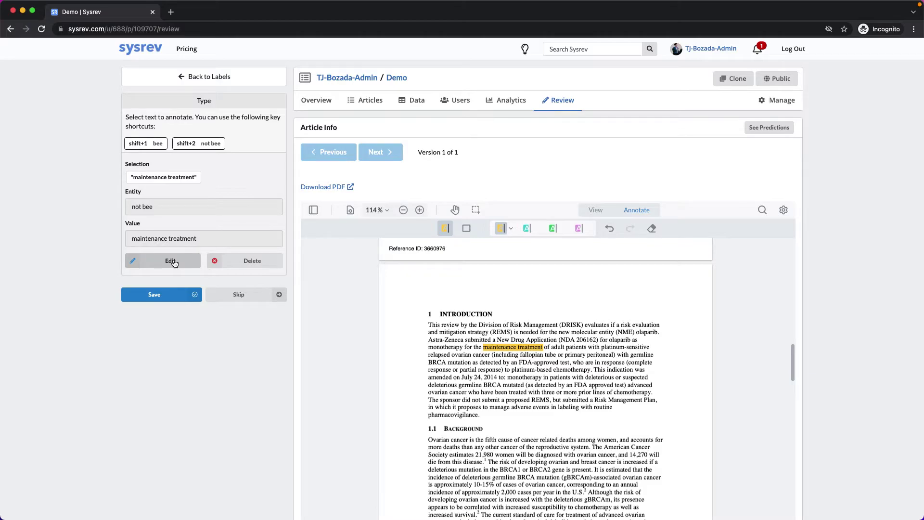
click(195, 80)
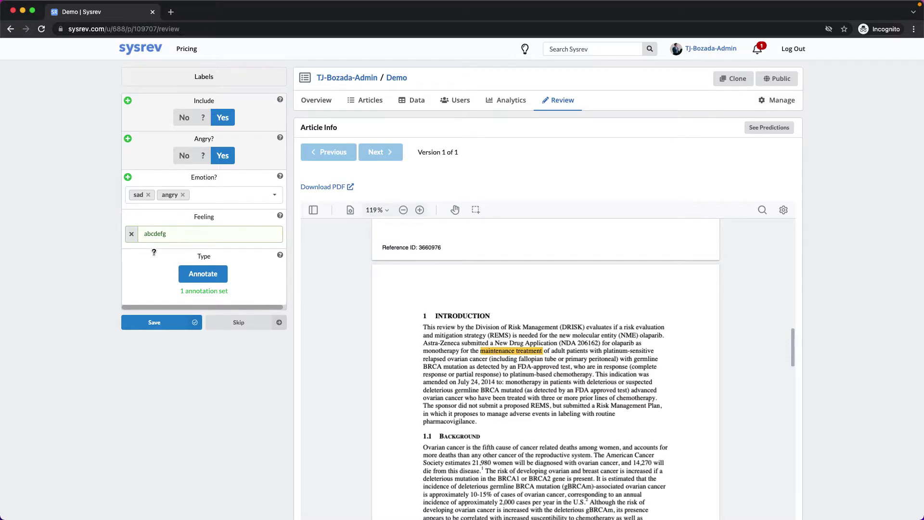
- Save the article's label answers and check the review status and answer counts in the project overview
click(154, 325)
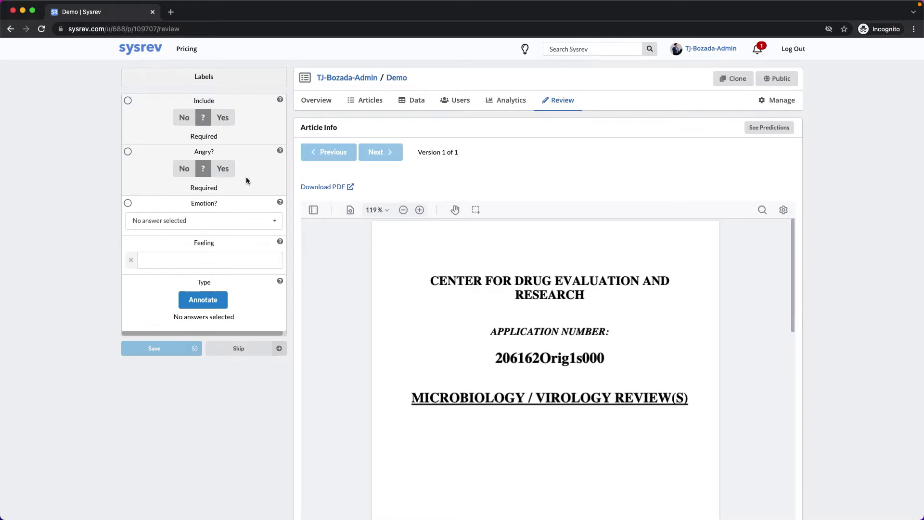
click(317, 100)
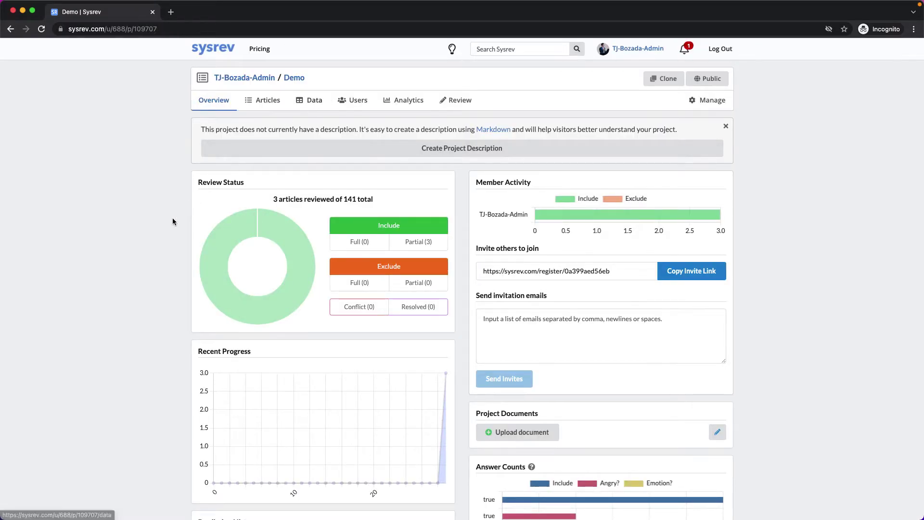
scroll(167, 310, down, 3)
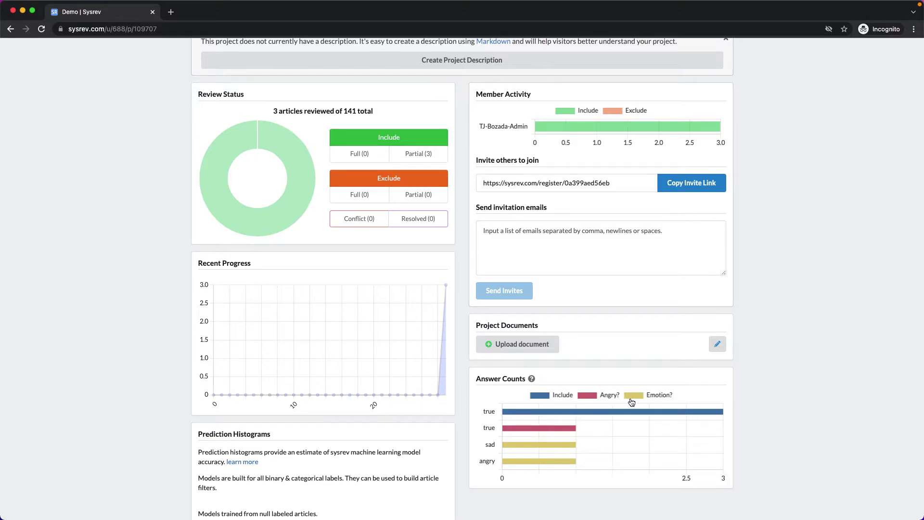
- Open the project's article list and remove the filter for the "angry bees" PubMed Search source
scroll(631, 402, up, 3)
click(264, 104)
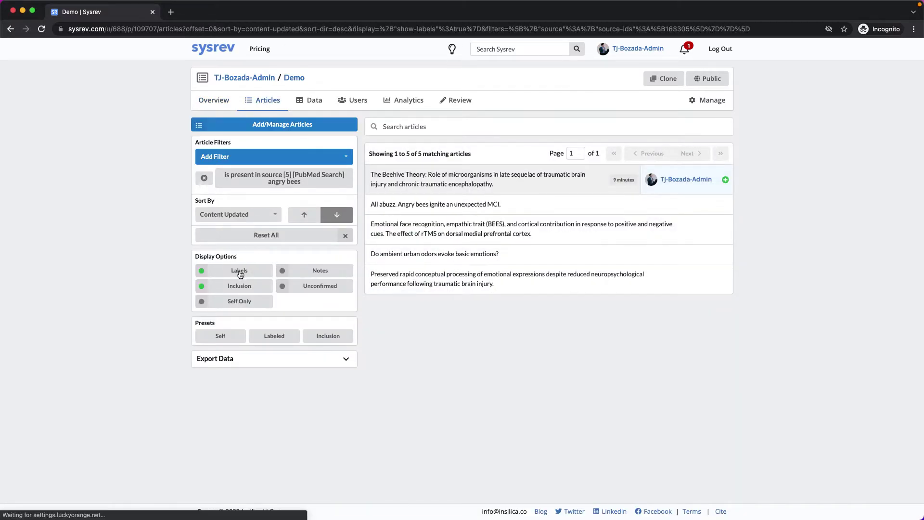
click(204, 178)
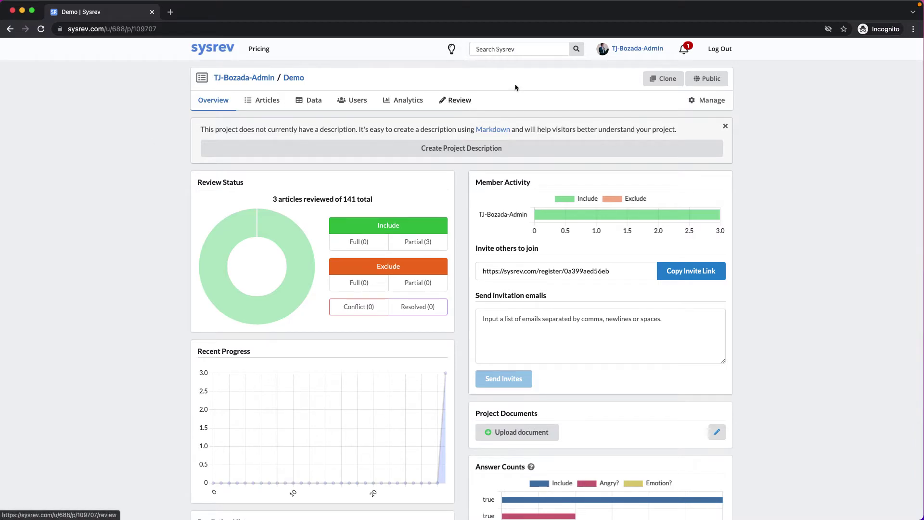
- Add a group label named Demo_Test in the project's label definitions
click(704, 100)
click(270, 120)
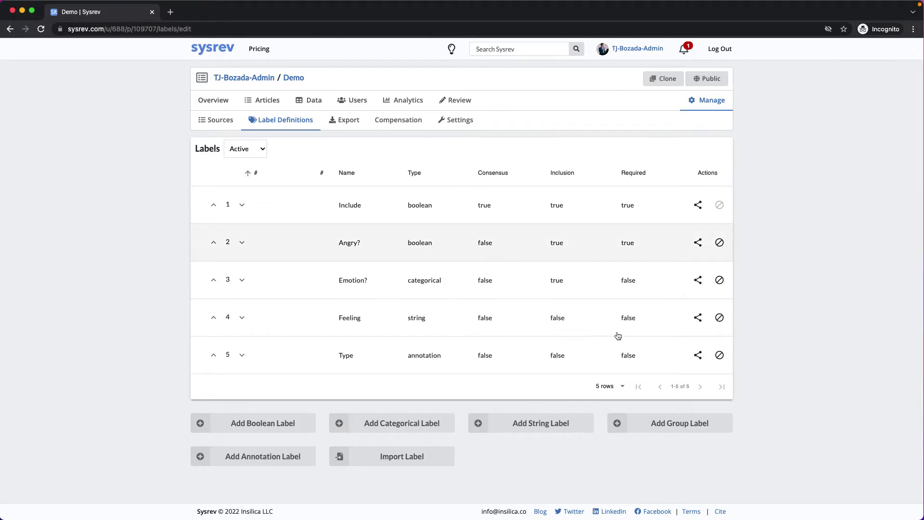
click(675, 427)
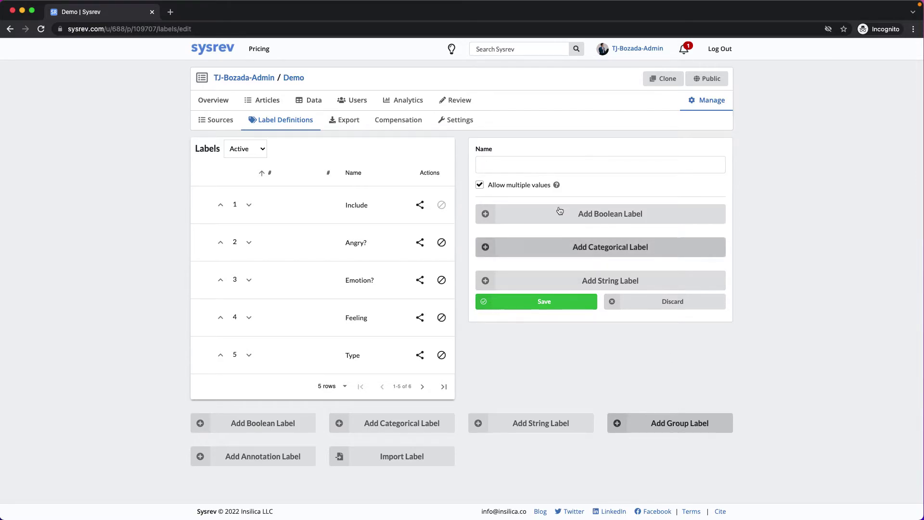
click(508, 162)
text(De)
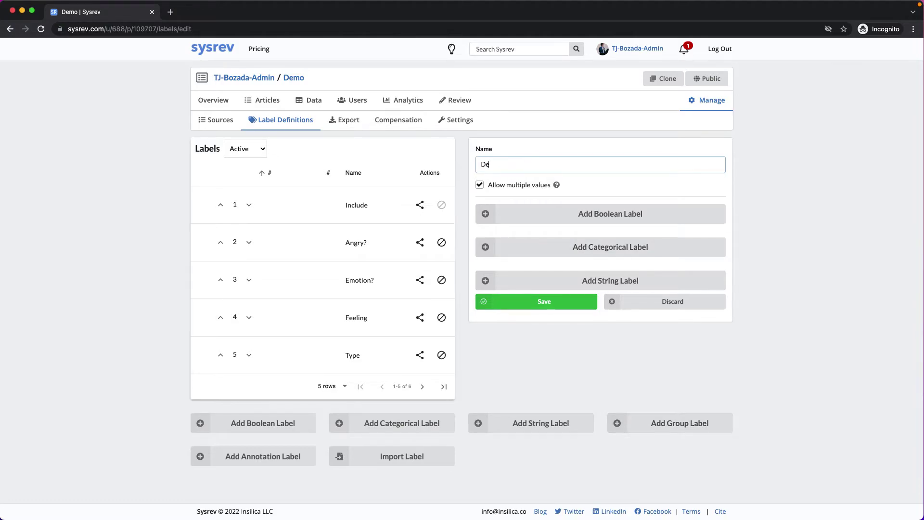
text(mo_Test)
- Add a boolean label named angry? to the Demo_Test group with the question "were the bees angry?"
click(584, 213)
click(530, 236)
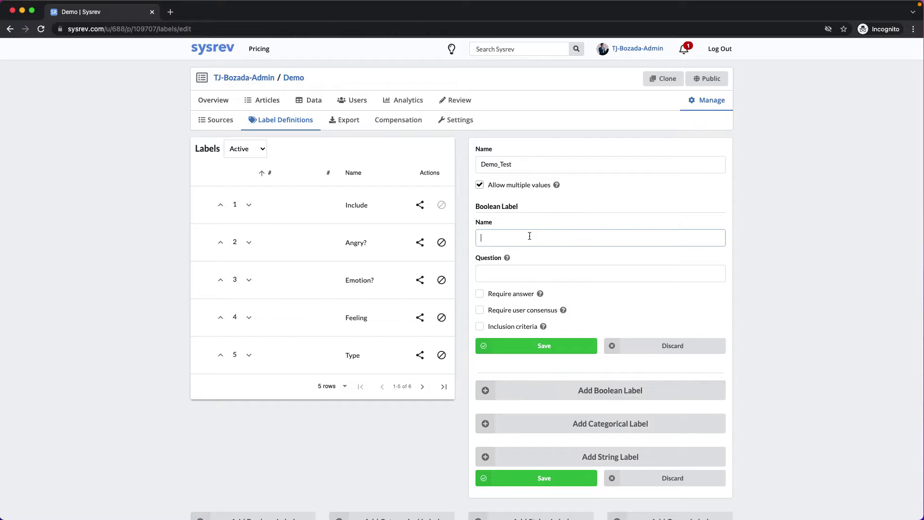
text(angry?)
key(Tab)
text(were the bees angry?)
- Add a categorical label named emotion to the group with the question "what emotion were the bees" and the categories angry,happy,sad
scroll(567, 249, down, 3)
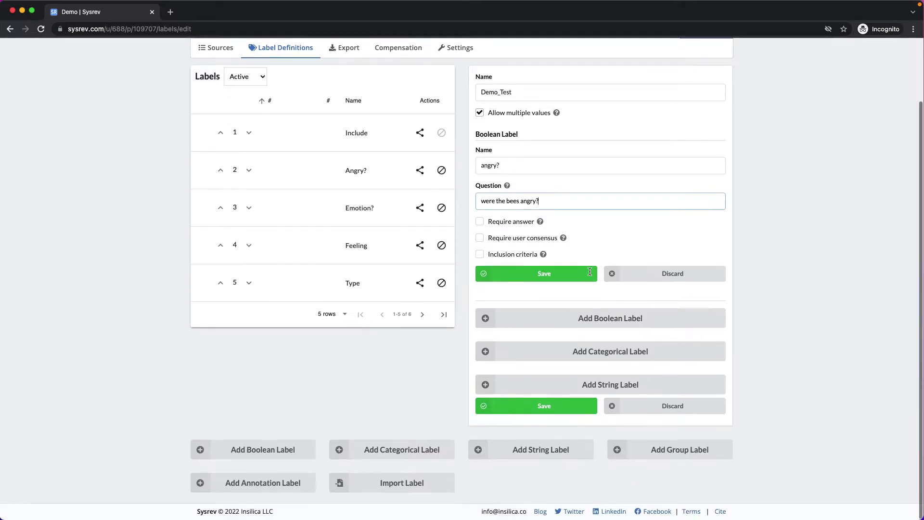
click(553, 351)
click(513, 332)
text(emotion)
key(Tab)
text(what em)
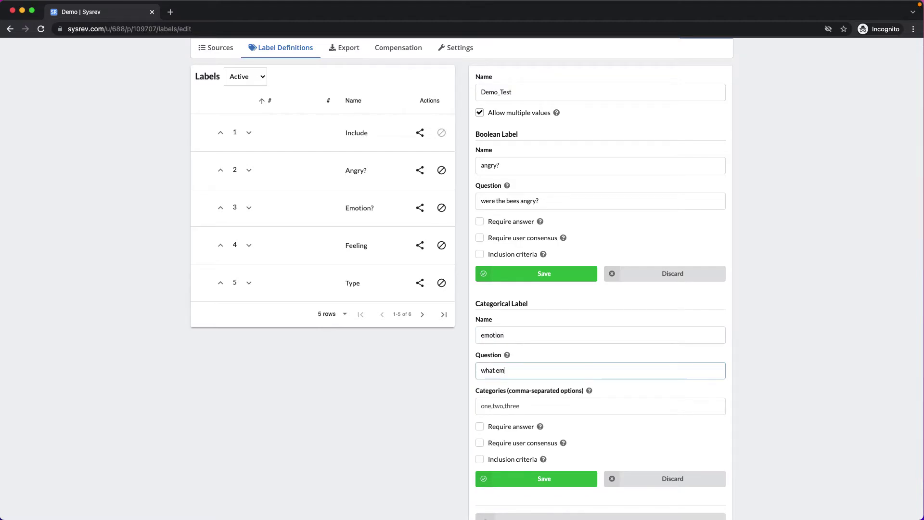
text(otion were the bees)
key(Tab)
text(angry,happy,sad)
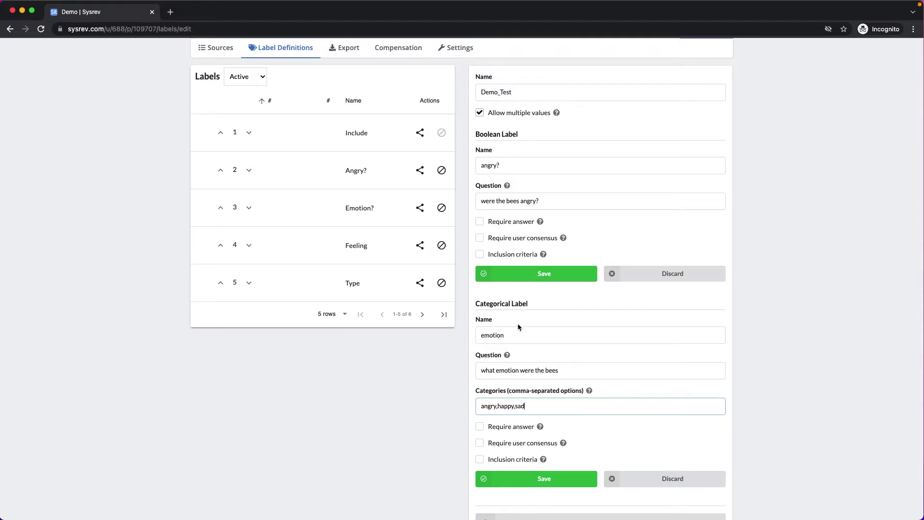
- Add a string label named Feeling? to the group with the question "how were the bees feeling?" and save the group label
scroll(545, 321, down, 5)
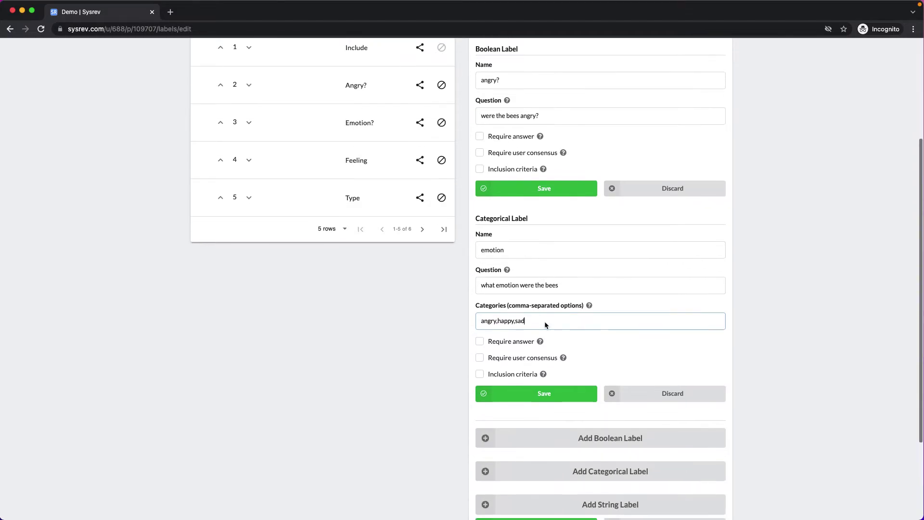
click(539, 408)
scroll(592, 387, down, 2)
click(538, 335)
text(Fee)
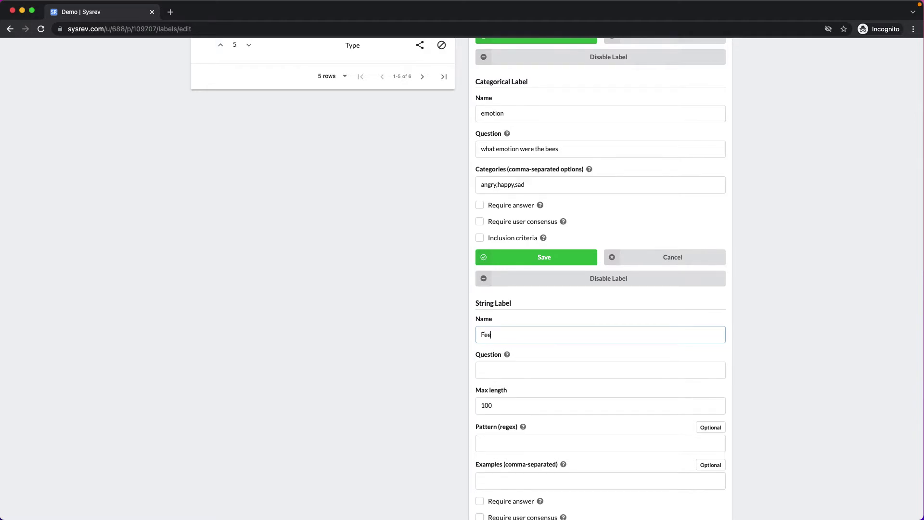
text(ling?)
key(Tab)
text(ho)
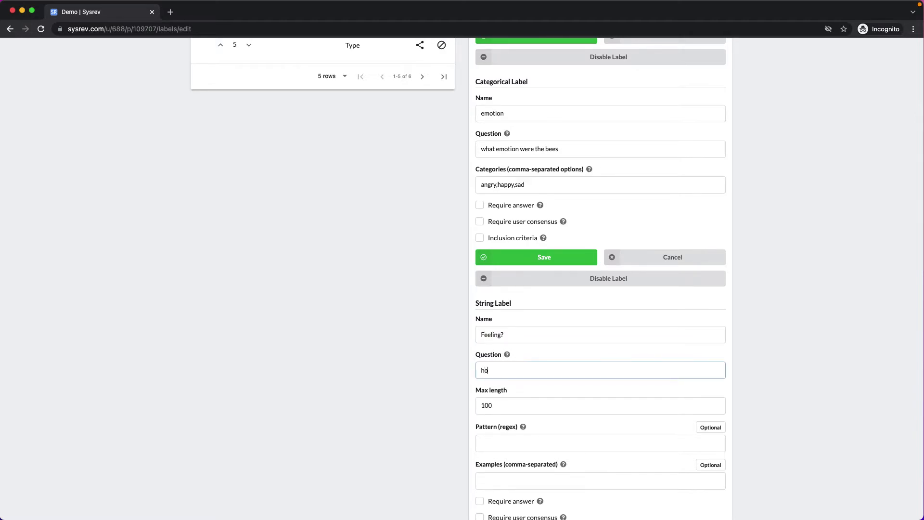
text(w were the bees feeling?)
scroll(538, 338, down, 5)
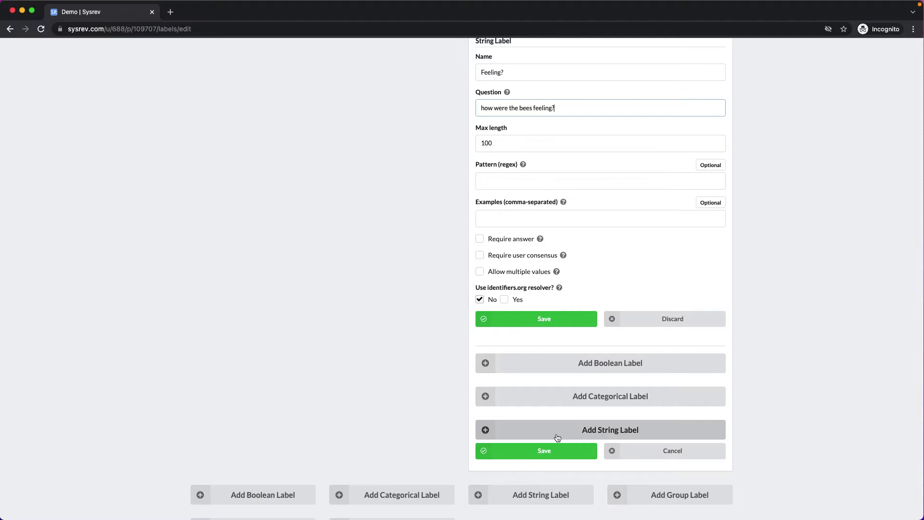
click(548, 449)
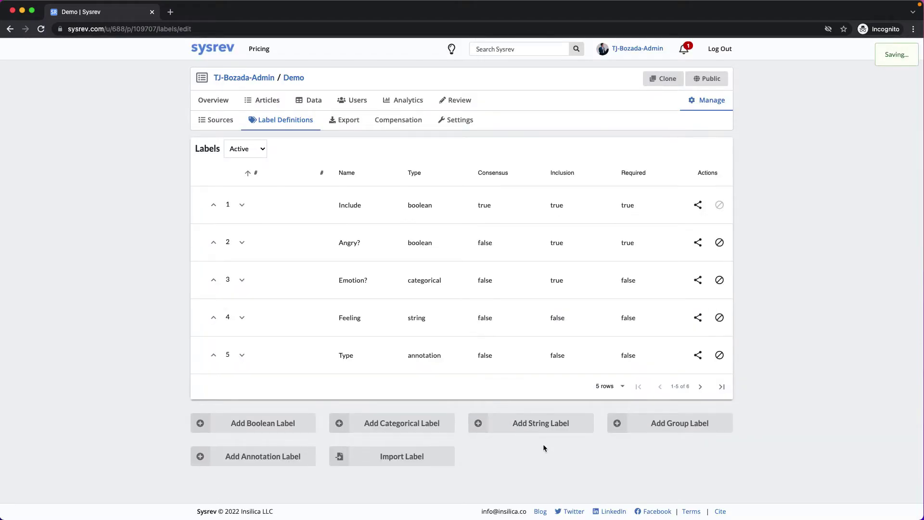
- Open the Demo_Test group label for the article under review, add a blank row, and enlarge the answer table
click(450, 102)
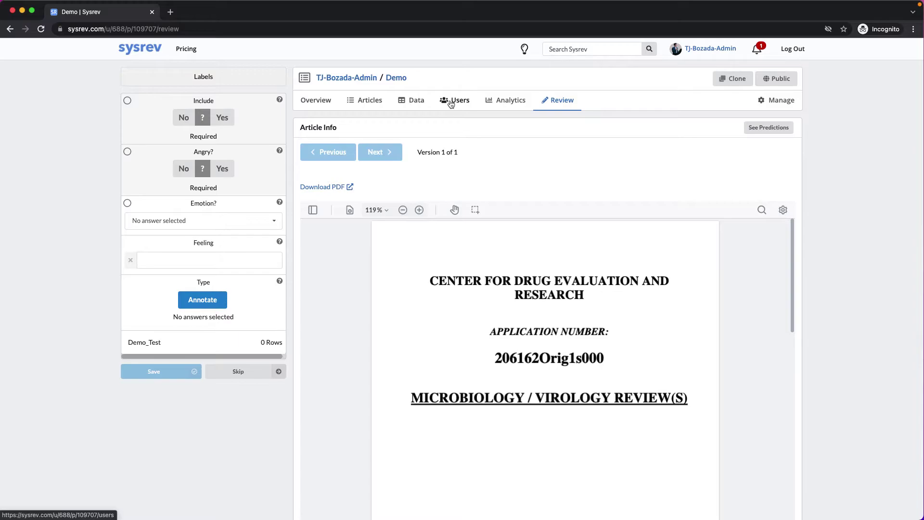
click(218, 347)
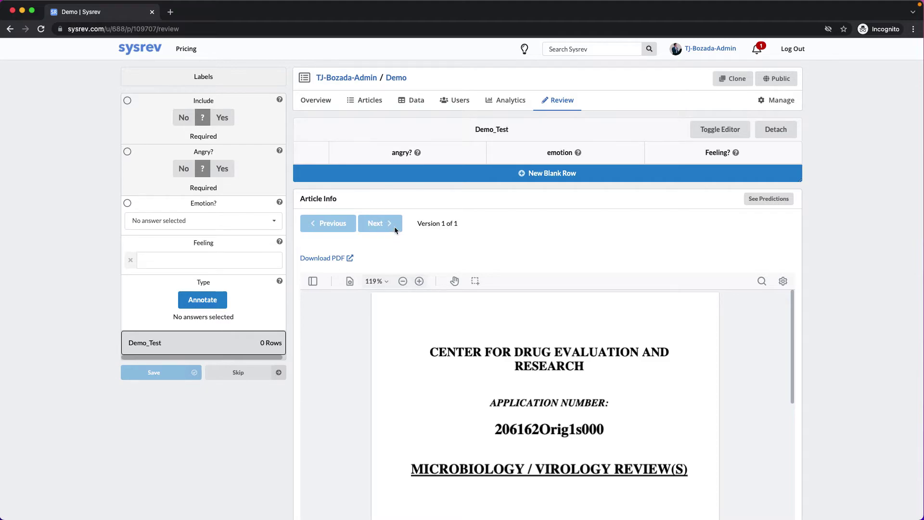
click(473, 174)
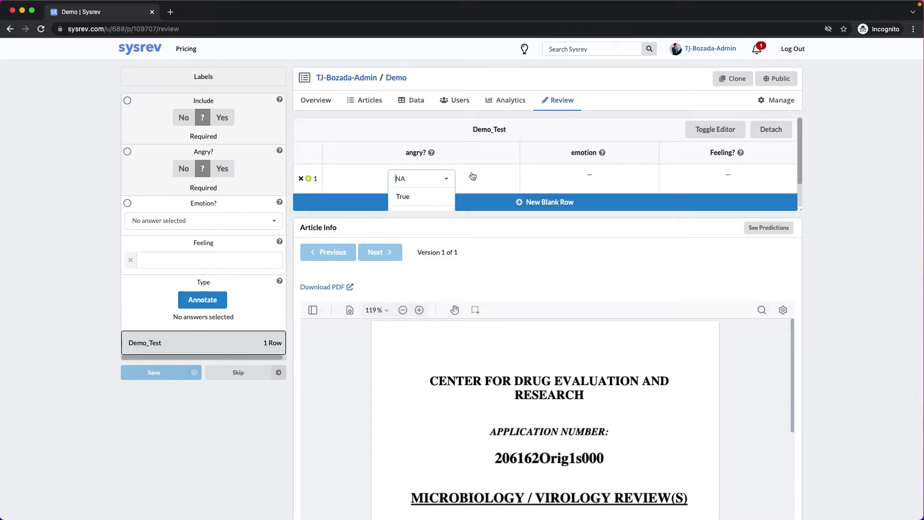
scroll(473, 177, down, 1)
scroll(472, 176, up, 1)
drag(799, 205, 869, 300)
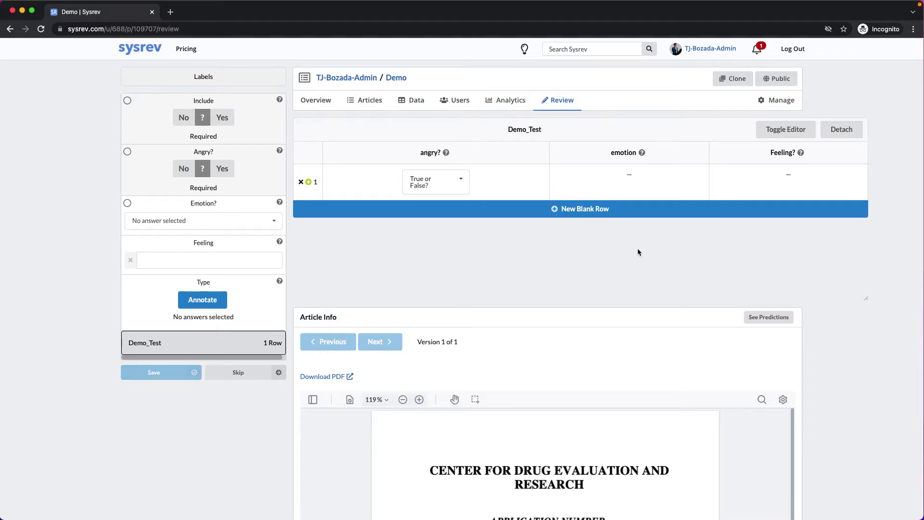
- Fill the first Demo_Test row with True for angry?, angry and sad for emotion, and abcdefg for Feeling?
click(436, 182)
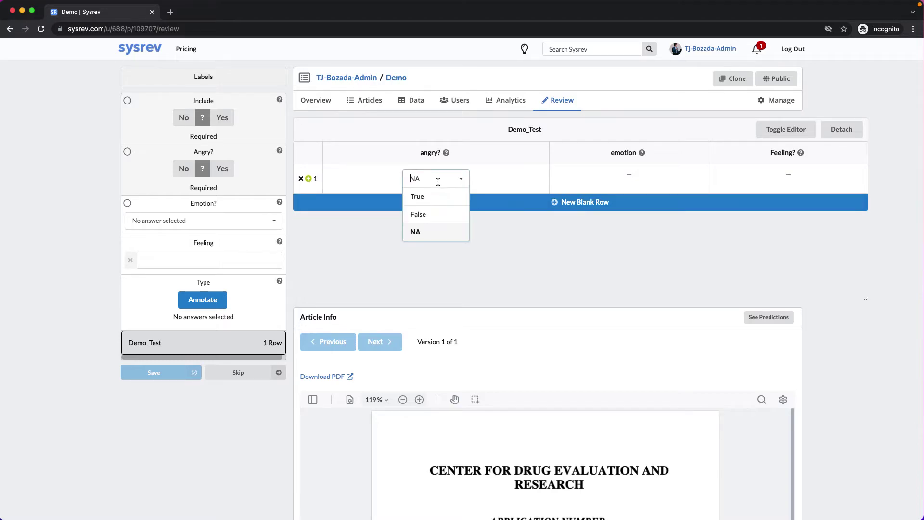
click(427, 197)
click(636, 176)
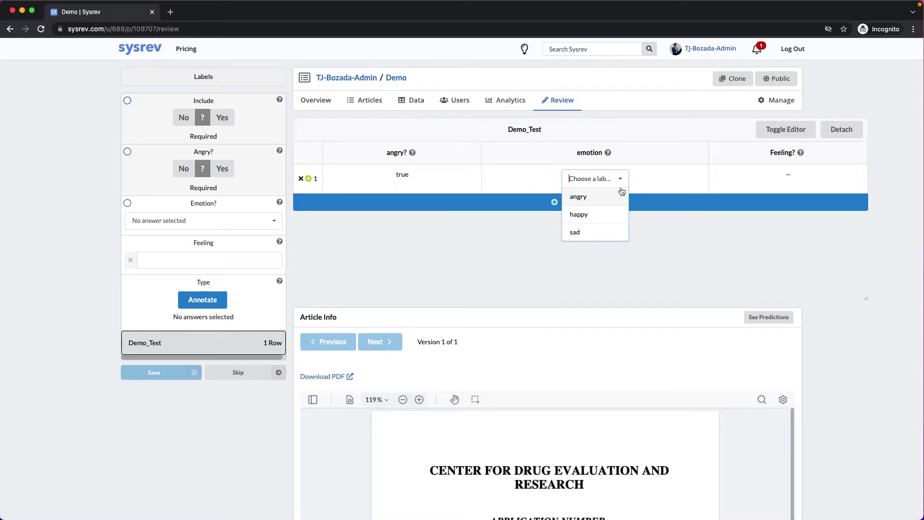
click(600, 200)
click(594, 224)
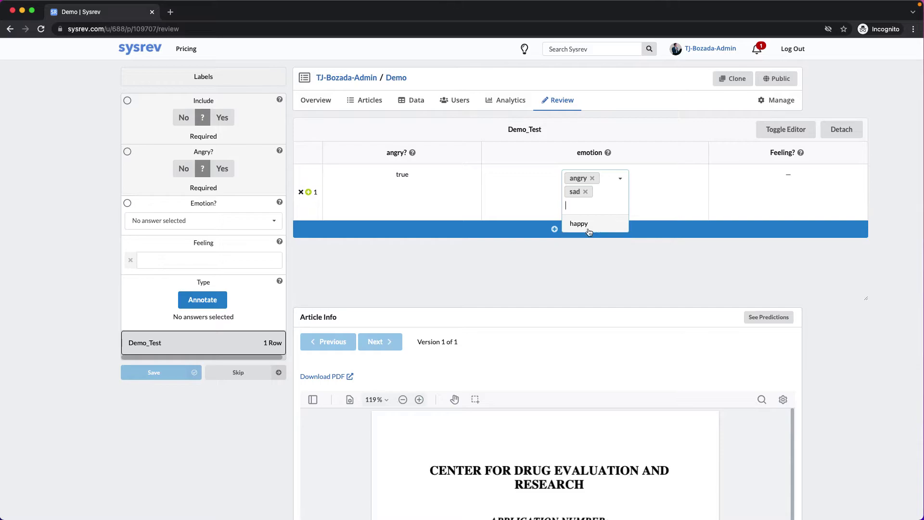
click(790, 184)
text(abcdefg)
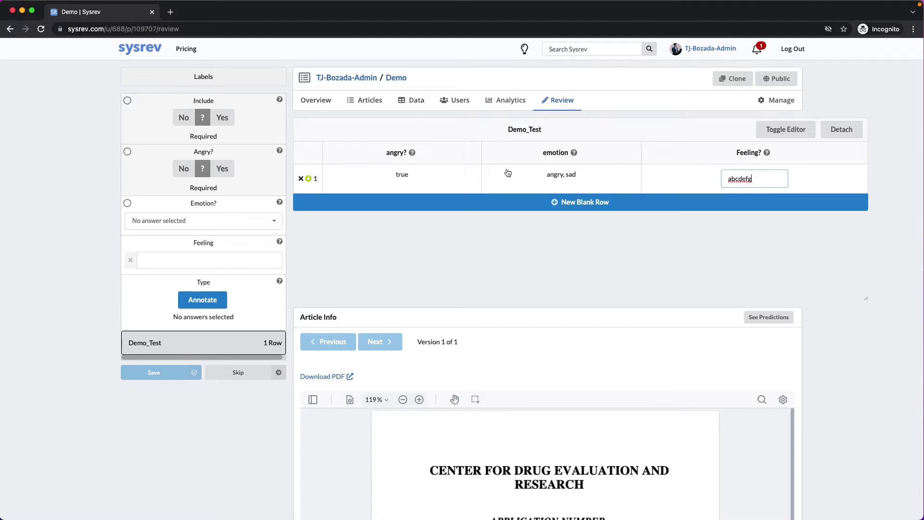
- Duplicate the first Demo_Test row and set angry? to False in the copy
click(309, 179)
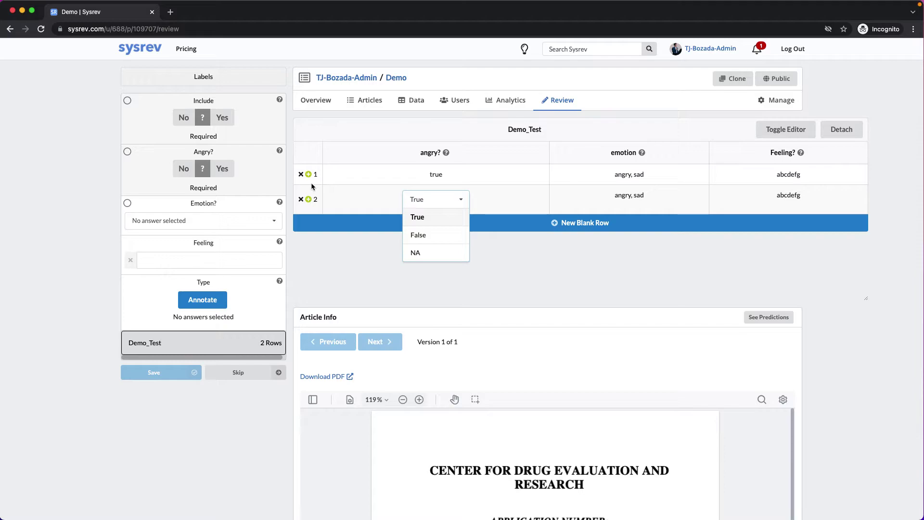
click(327, 172)
click(497, 205)
click(421, 233)
click(609, 201)
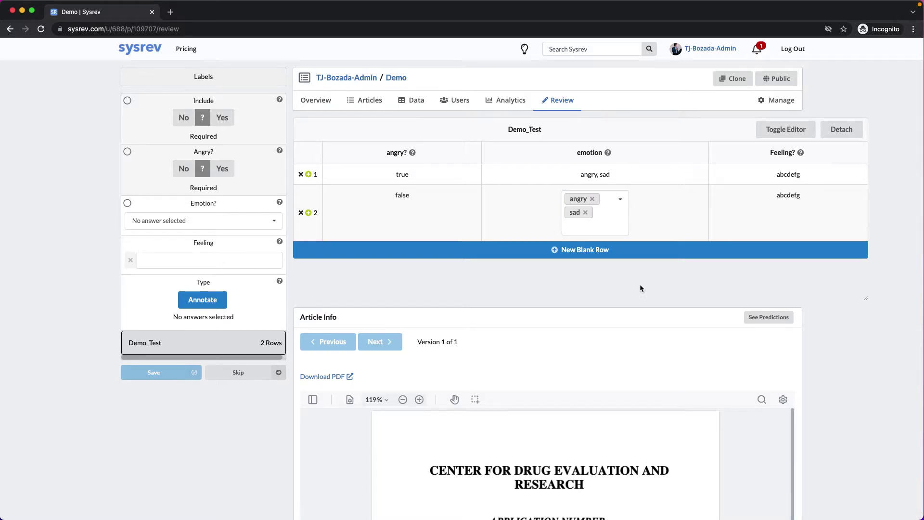
- Toggle the Demo_Test table editor, copy both filled rows, and paste them as rows 3 and 4
click(784, 127)
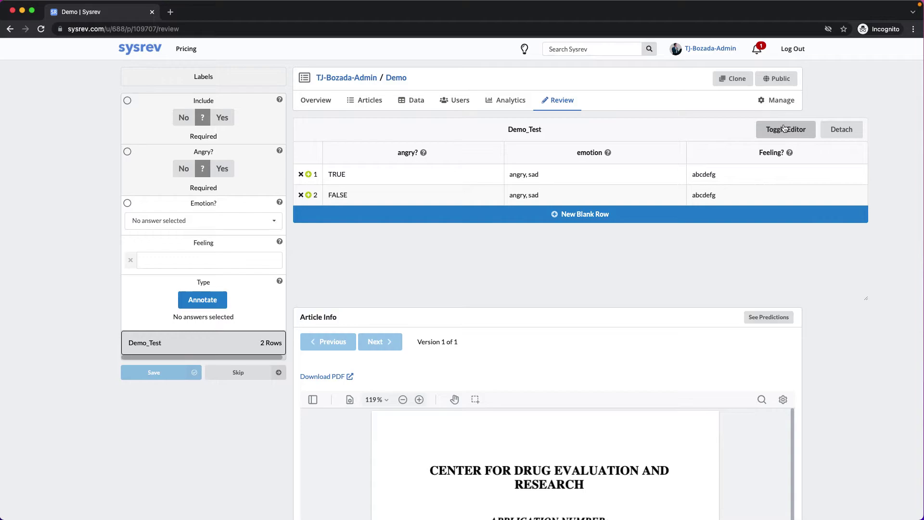
click(407, 179)
drag(406, 179, 735, 200)
key(ctrl+c)
click(549, 215)
click(356, 215)
key(ctrl+v)
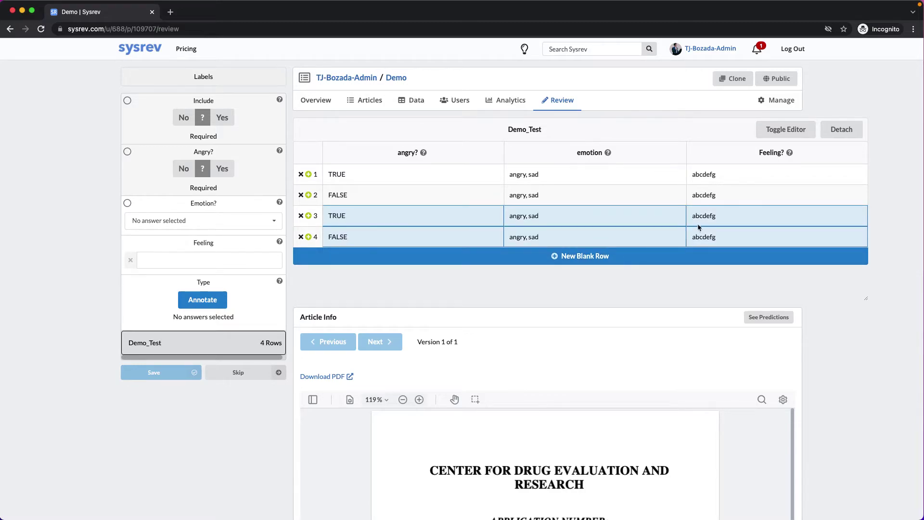
- Change row 4 of the Demo_Test table to 12345 for Feeling? and happy for emotion
click(722, 237)
text(12345)
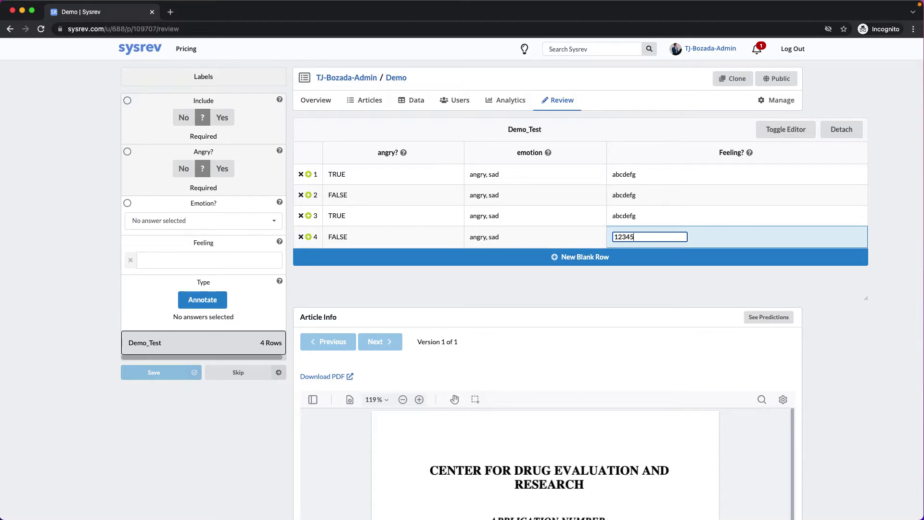
click(503, 232)
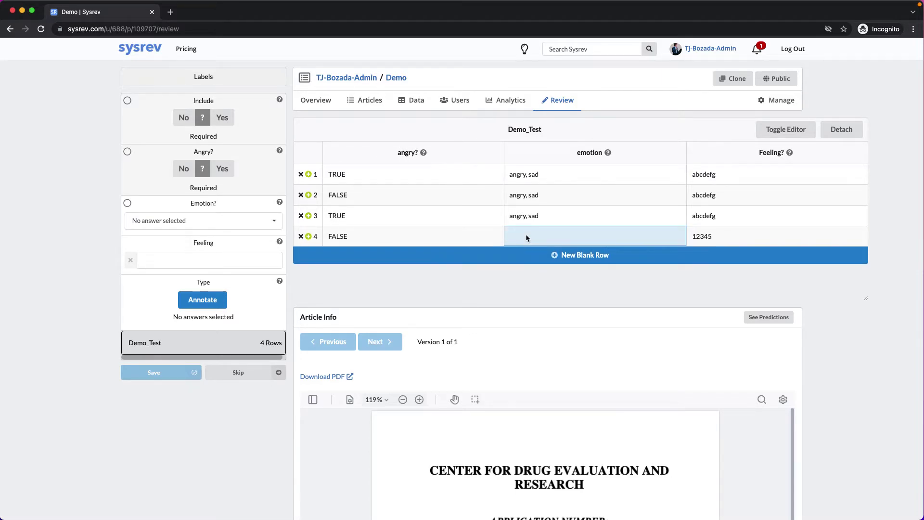
text(happy)
key(Return)
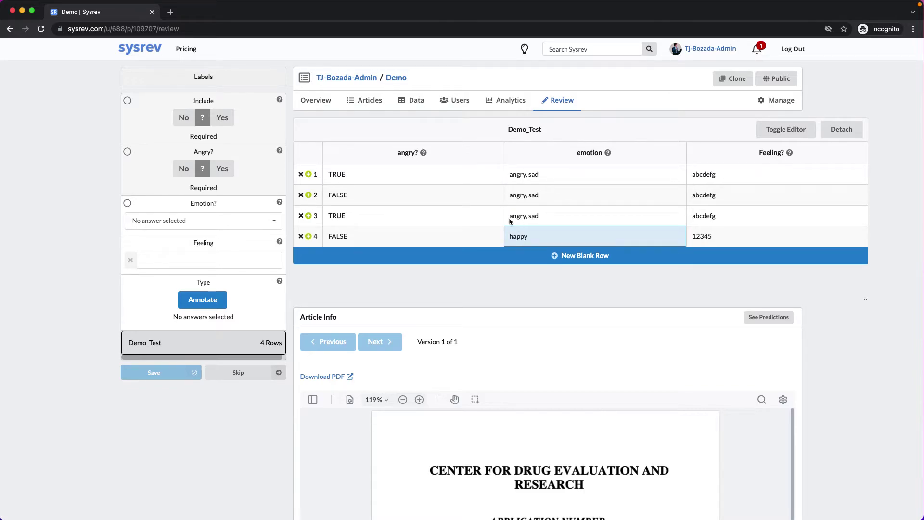
- Answer Yes to both the Include and Angry? labels for the current article
mouse_move(228, 153)
click(222, 117)
click(182, 156)
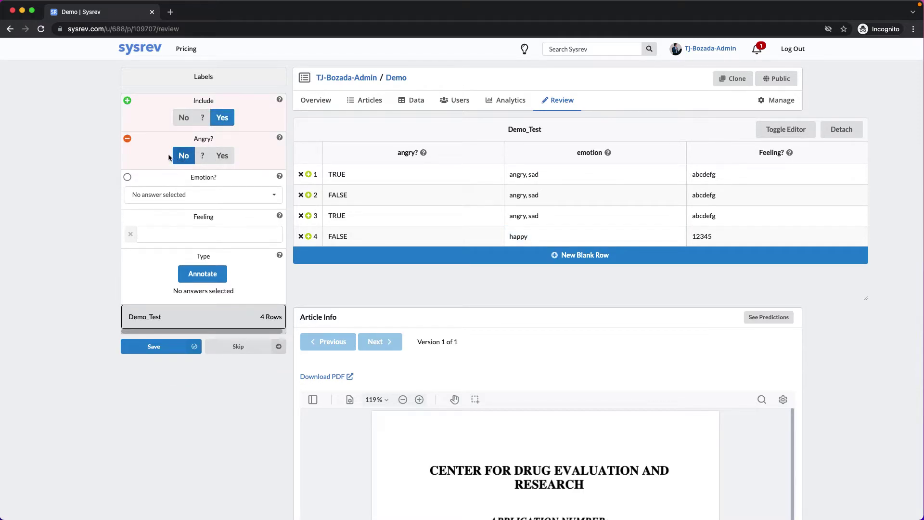
click(222, 155)
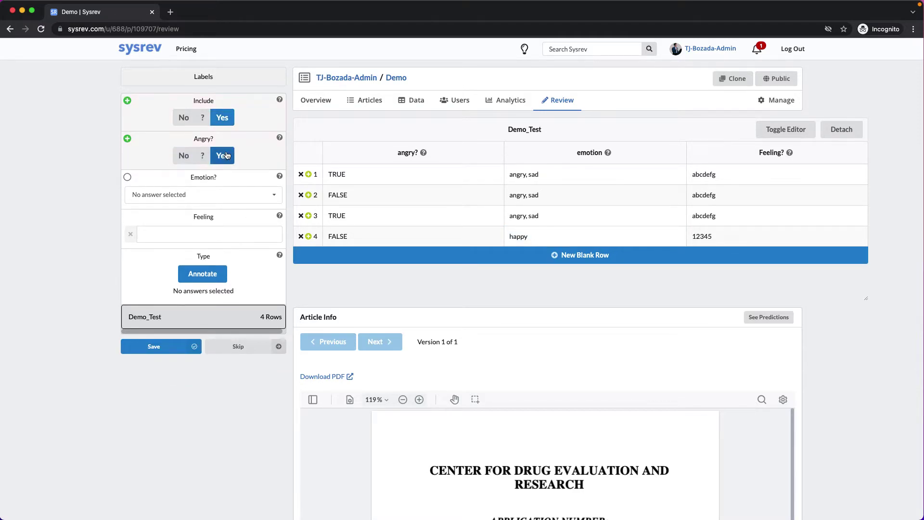
- Select happy and angry for the Emotion? label and save the article's review
click(190, 198)
click(172, 229)
click(226, 194)
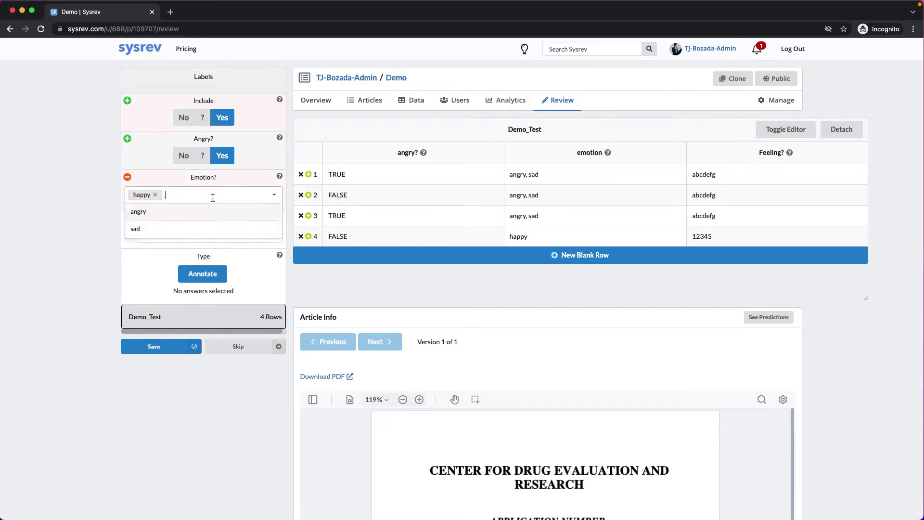
click(178, 211)
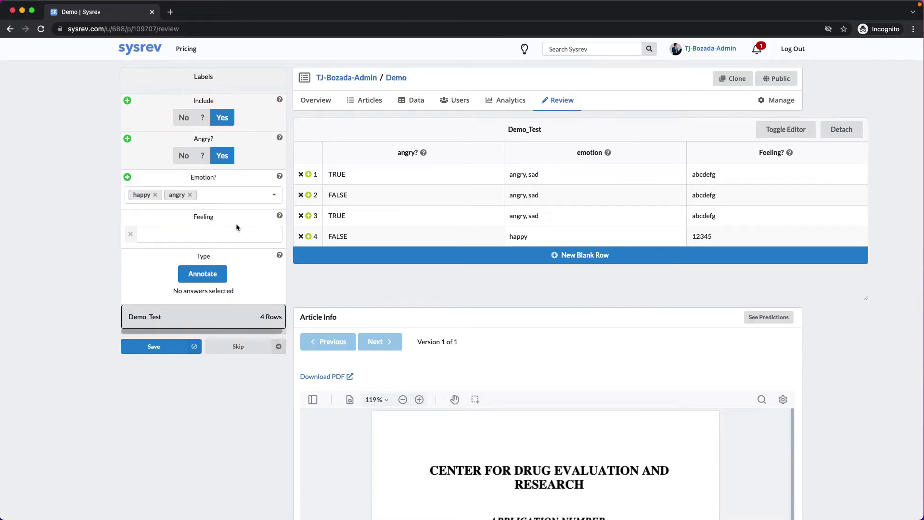
click(174, 352)
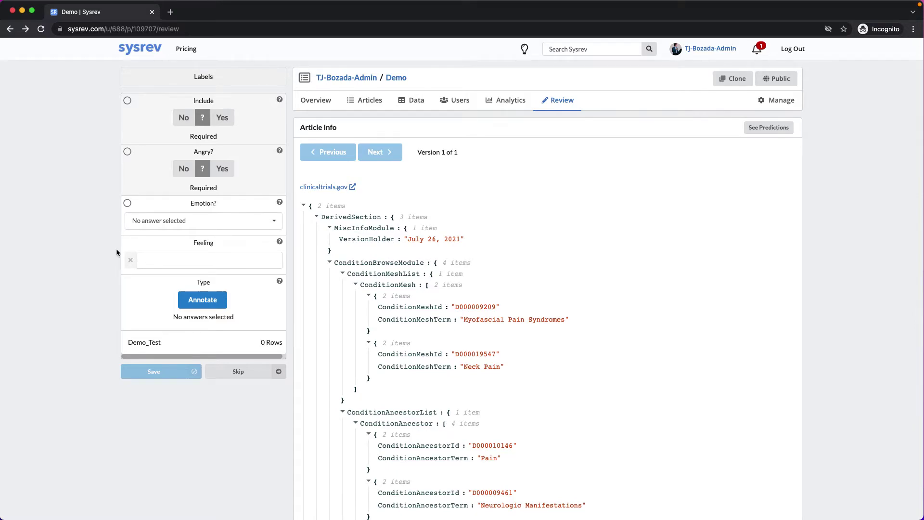
- Open the first toluene_MSDS.pdf article in the Insilica DEMO: Group Labels project and examine its Health Effects and LD50/LC50 answer tables
click(149, 54)
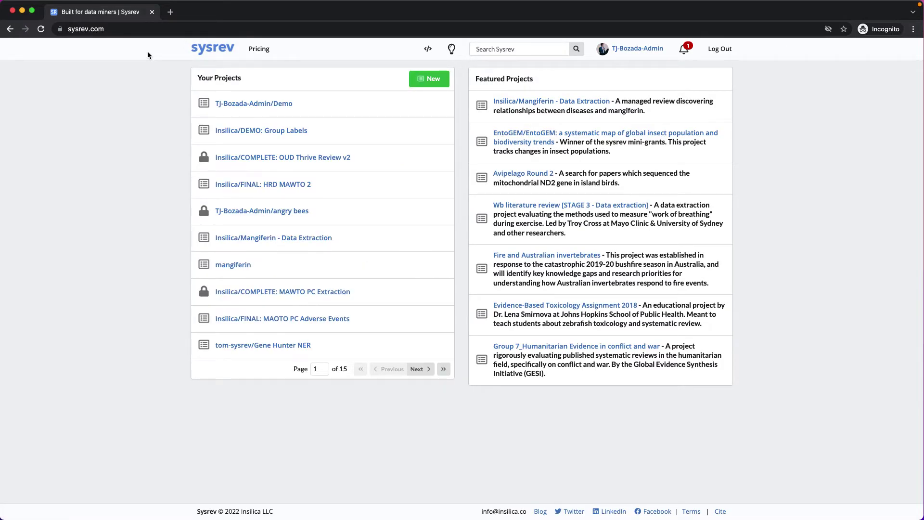
click(260, 130)
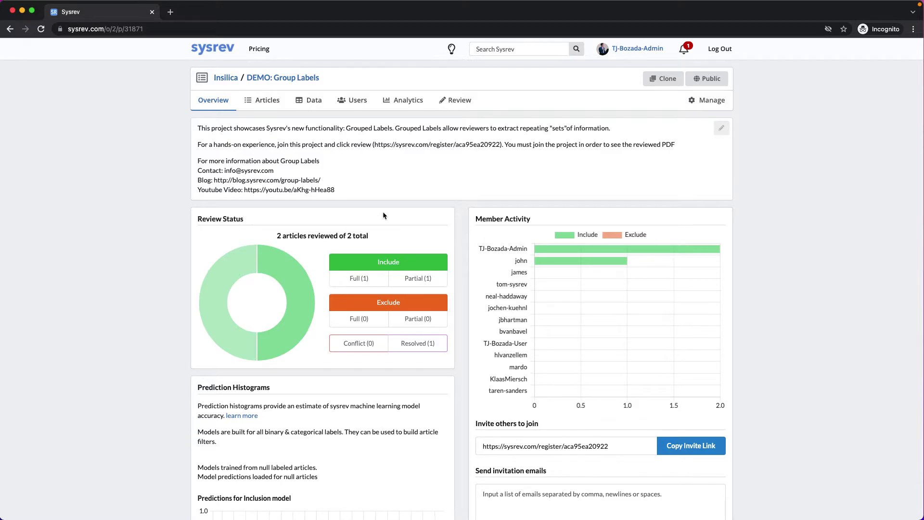
click(266, 105)
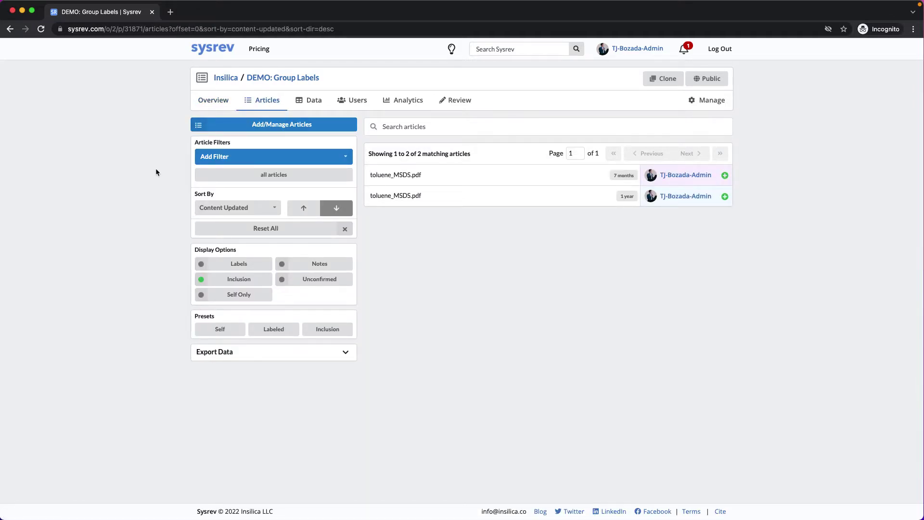
click(440, 175)
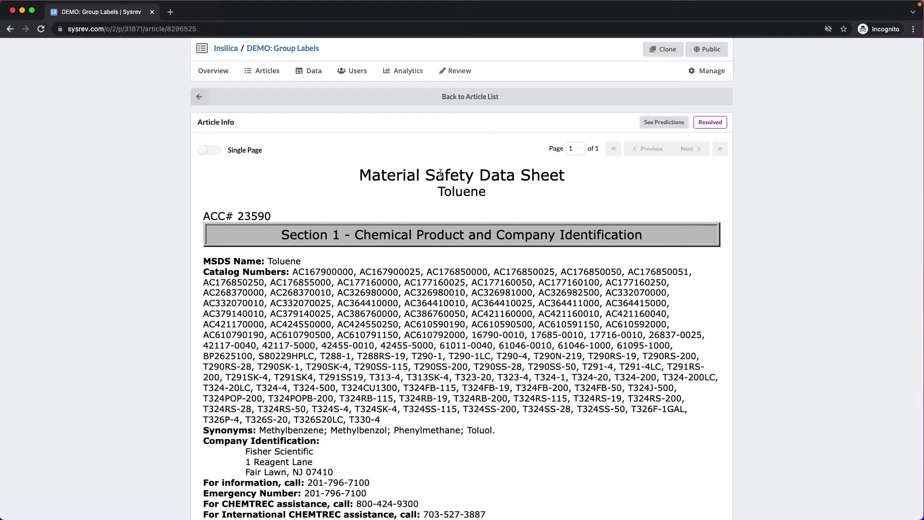
scroll(440, 175, down, 10)
scroll(440, 173, down, 20)
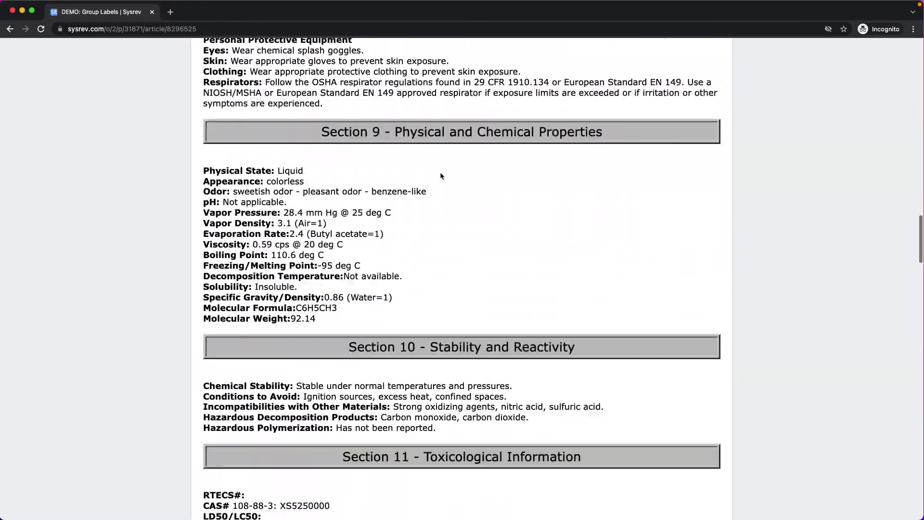
scroll(441, 176, down, 20)
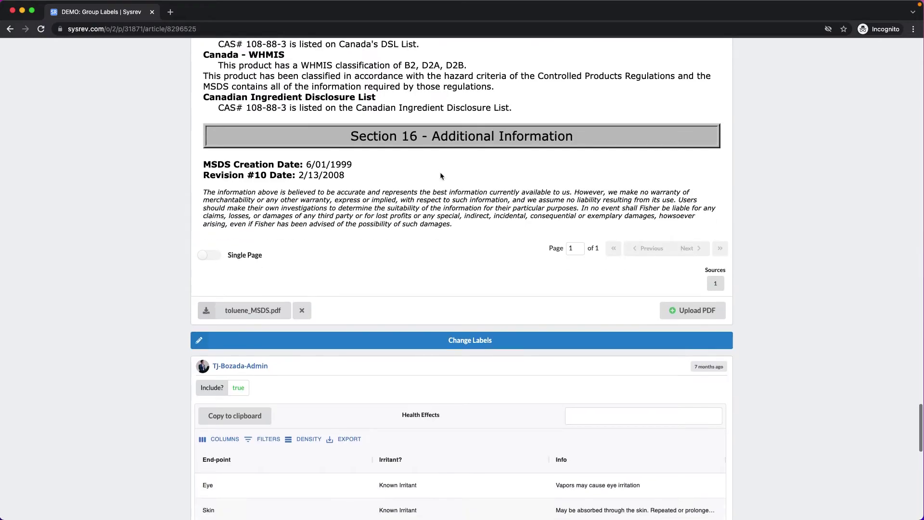
scroll(441, 176, down, 1)
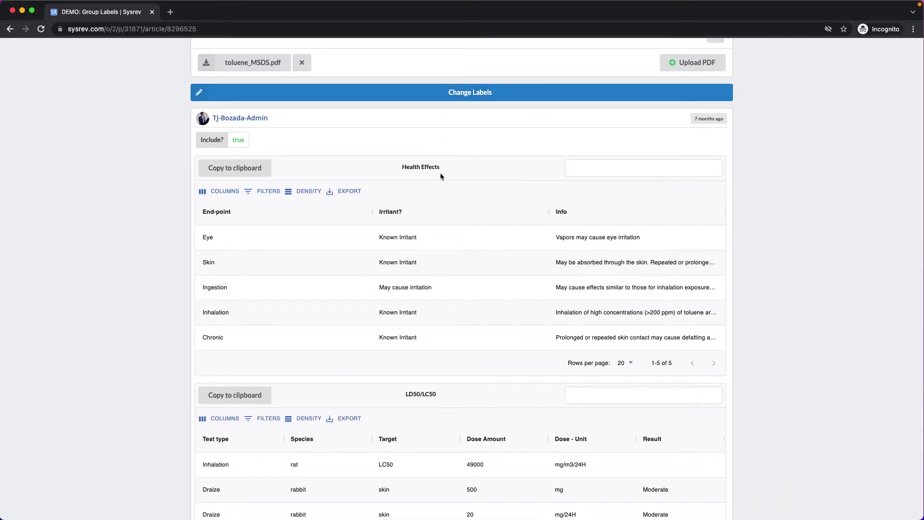
scroll(440, 176, down, 5)
scroll(440, 177, down, 2)
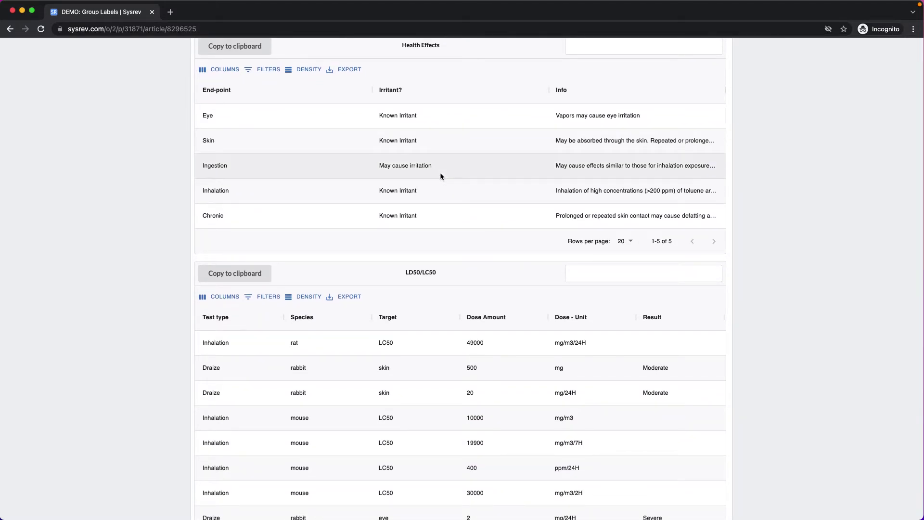
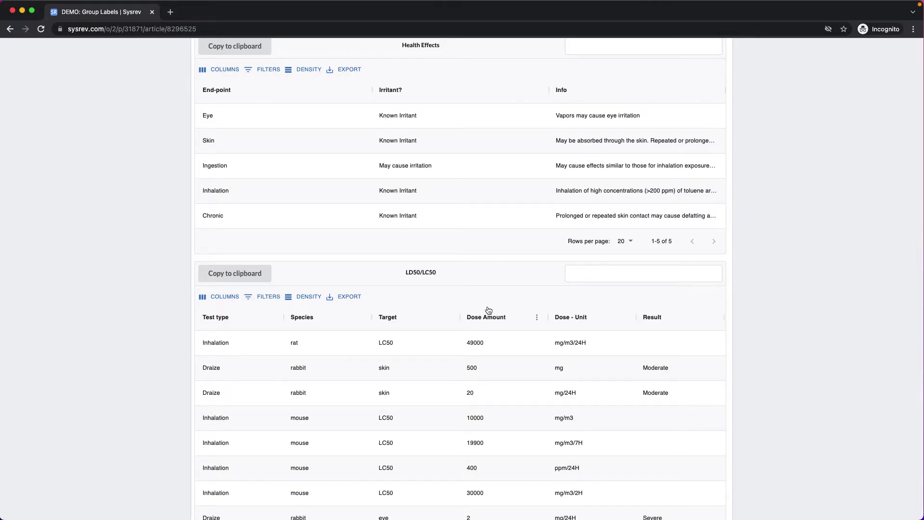
- Copy the share code of the LD50/LC50 group label from the DEMO: Group Labels project's label definitions
scroll(488, 309, up, 12)
scroll(488, 310, up, 15)
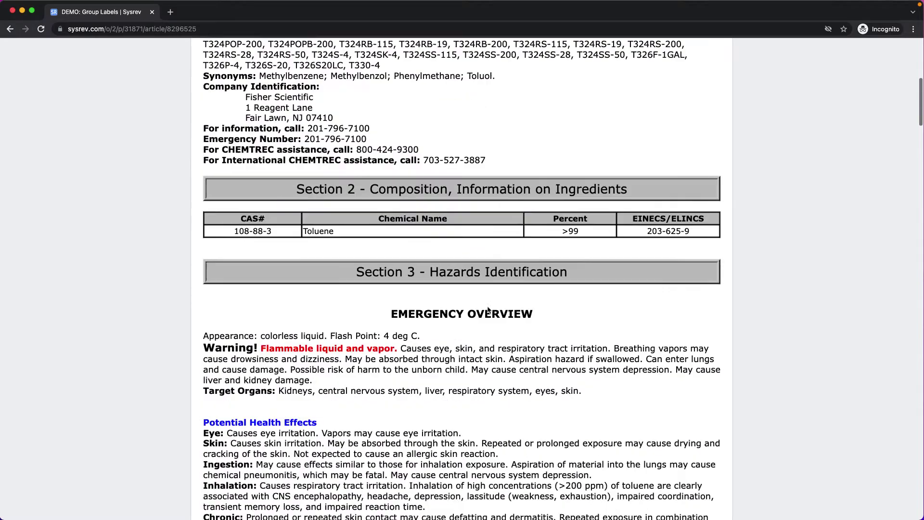
scroll(488, 310, up, 10)
click(707, 101)
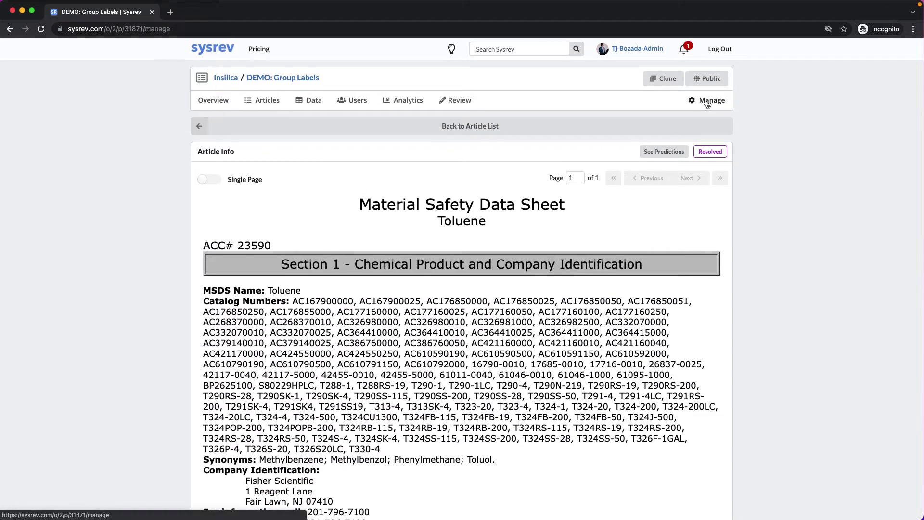
click(299, 120)
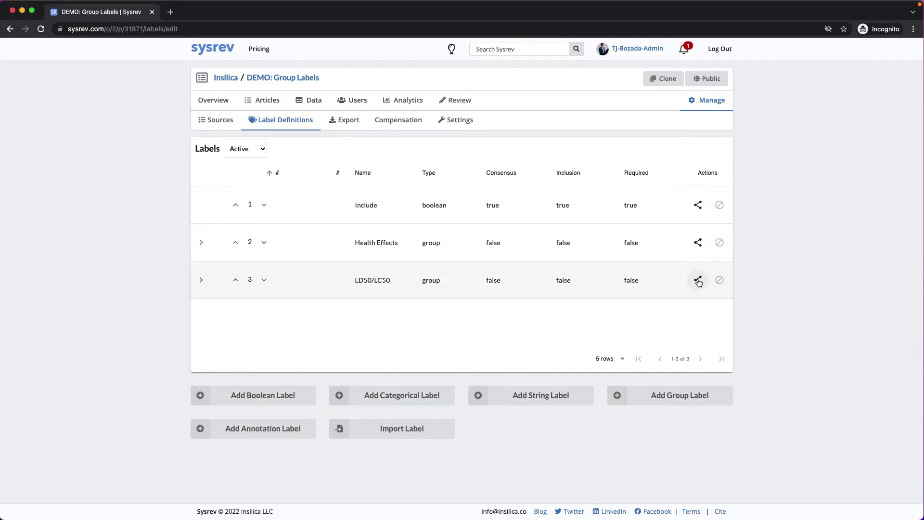
click(698, 281)
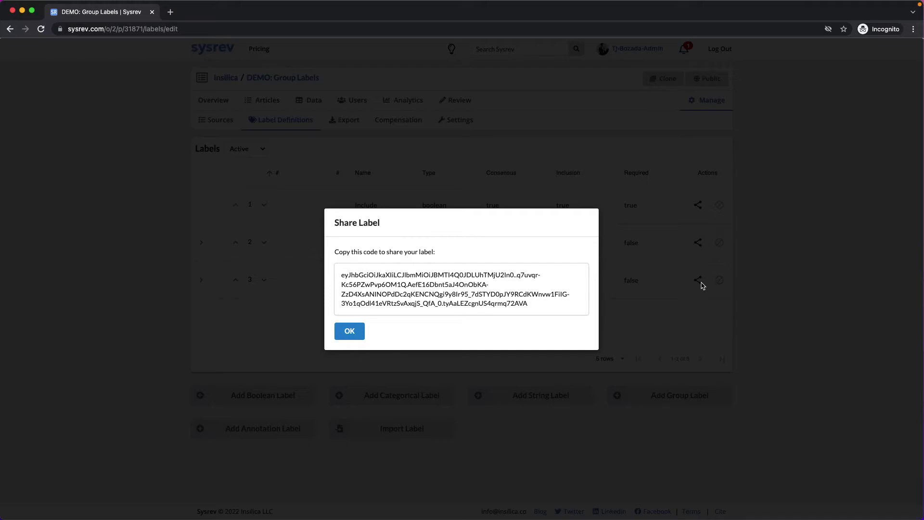
drag(529, 304, 338, 275)
key(super+c)
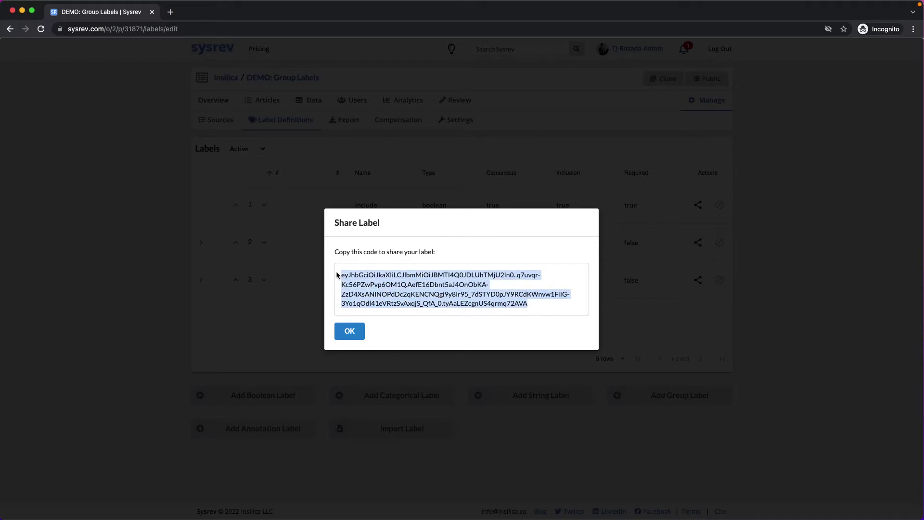
click(350, 332)
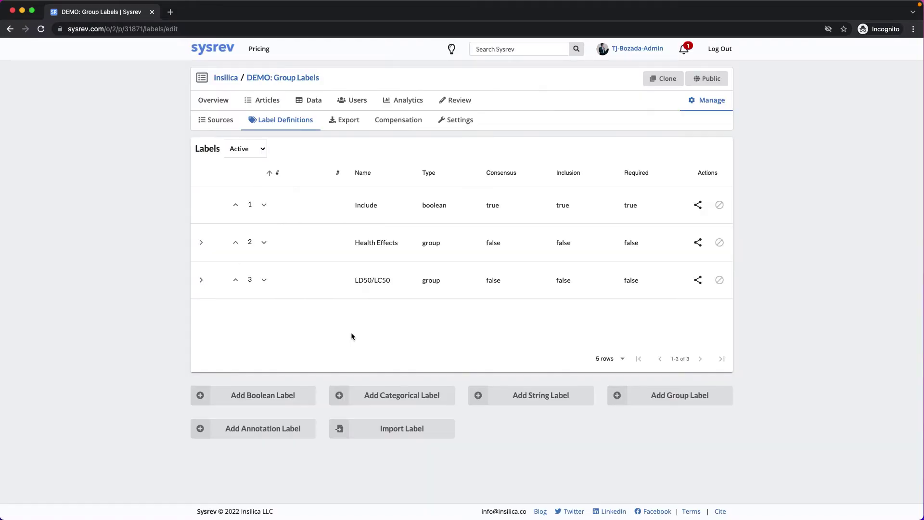
- Return to the Demo project and open its label definitions
click(215, 48)
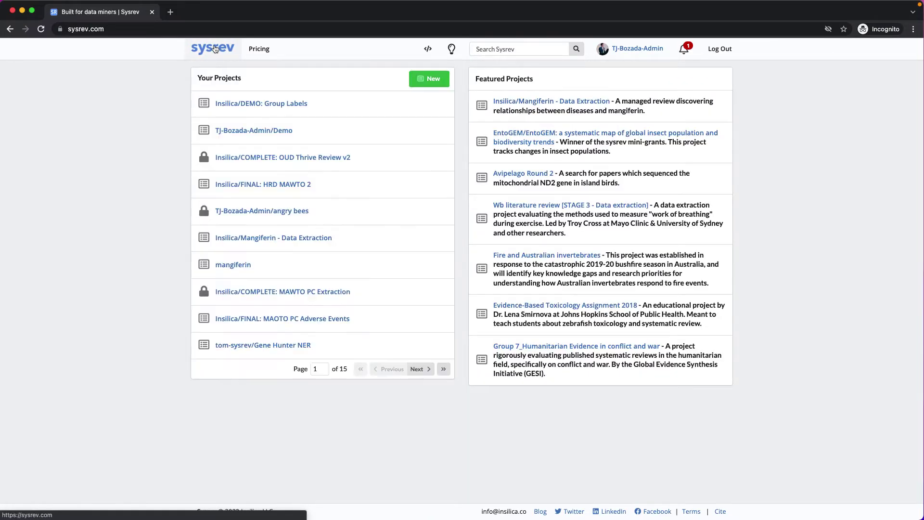
click(243, 130)
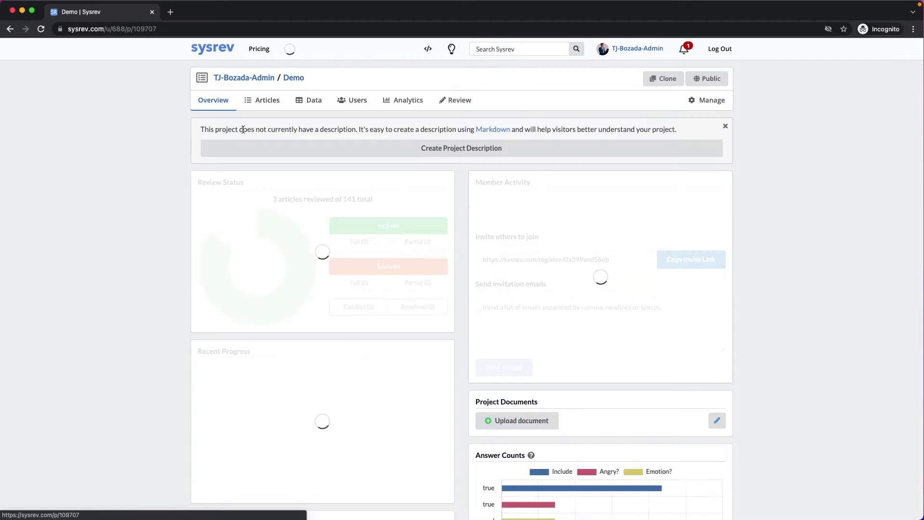
click(709, 100)
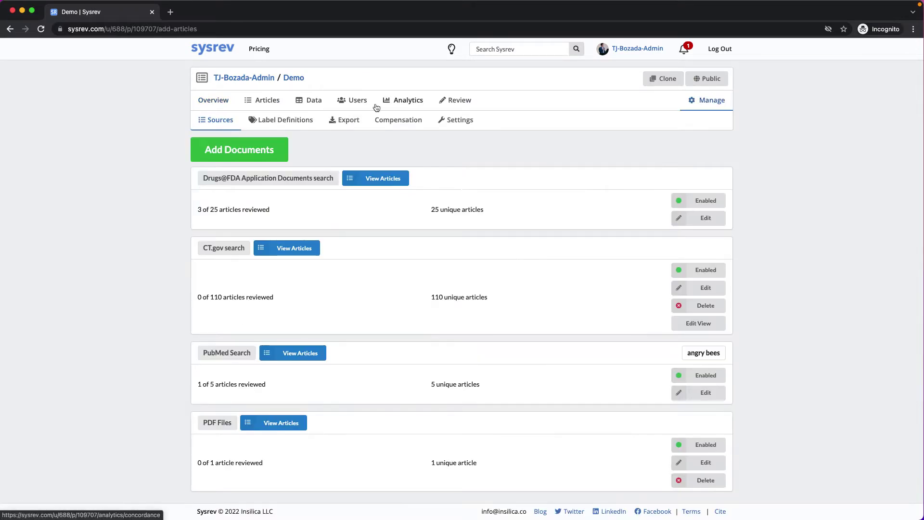
click(285, 122)
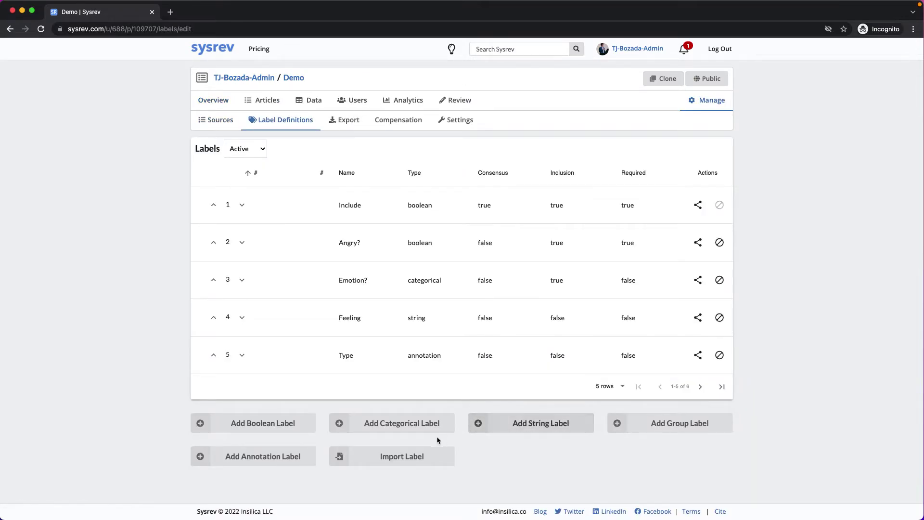
- Import the LD50/LC50 group label with the copied share code and detach its Test type label from the parent project
click(417, 457)
click(367, 272)
key(super+v)
click(356, 332)
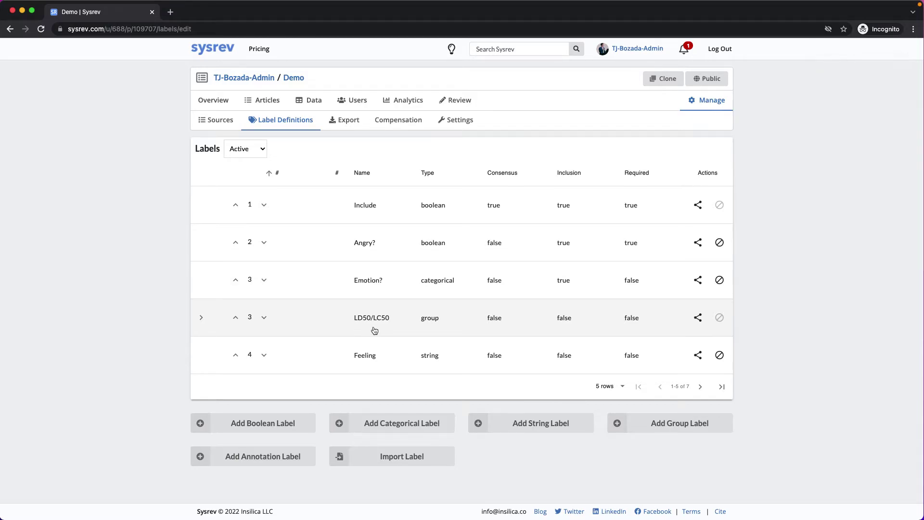
click(374, 330)
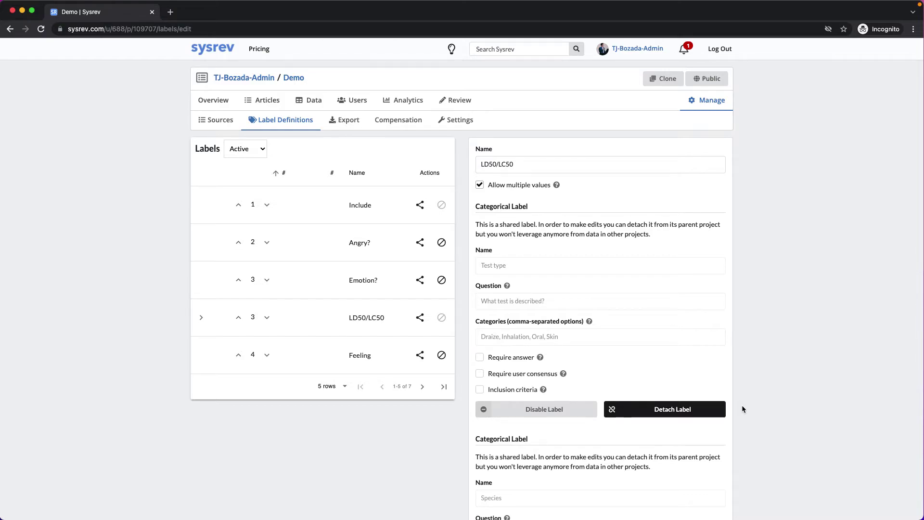
click(701, 409)
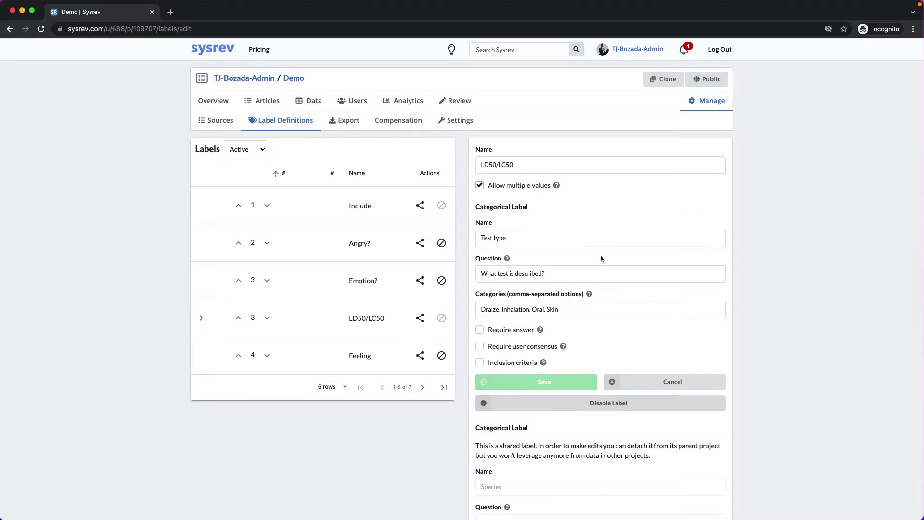
- Start an article review in the Demo project, add a blank row to the LD50/LC50 table, and toggle its editor
click(450, 99)
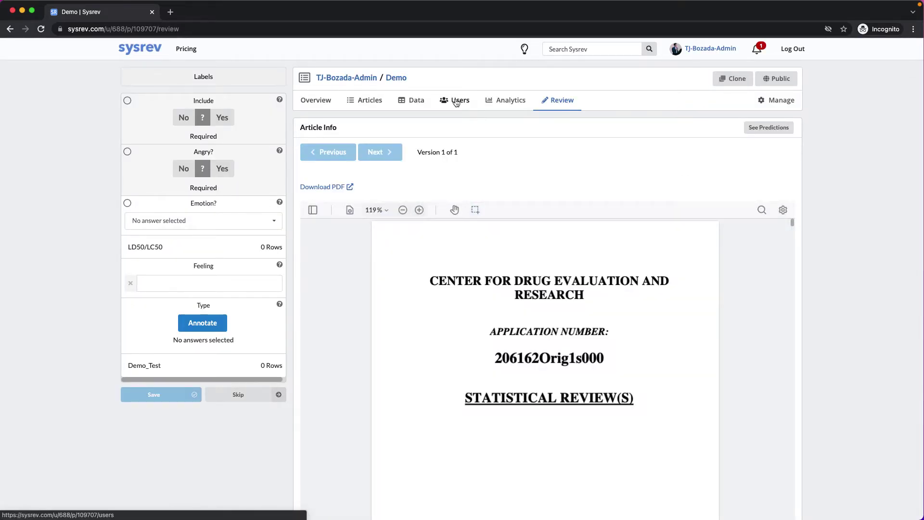
click(242, 248)
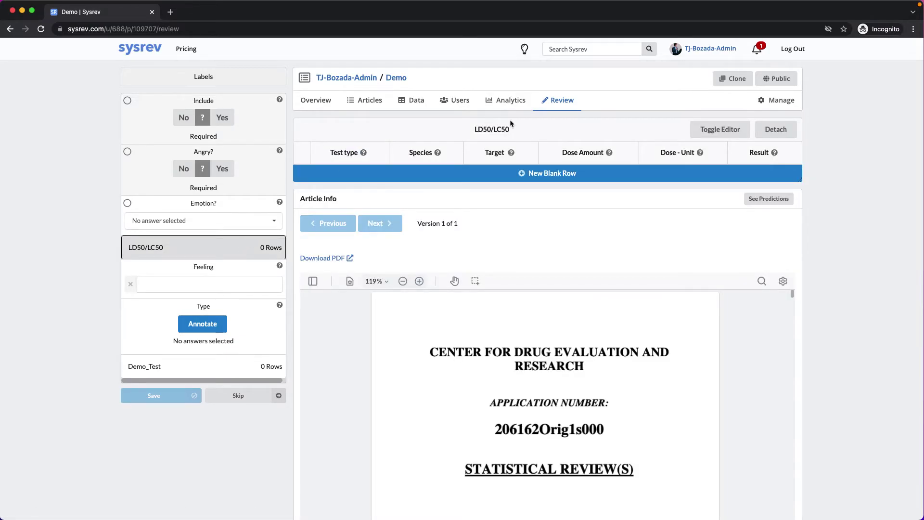
click(383, 176)
click(368, 173)
click(725, 136)
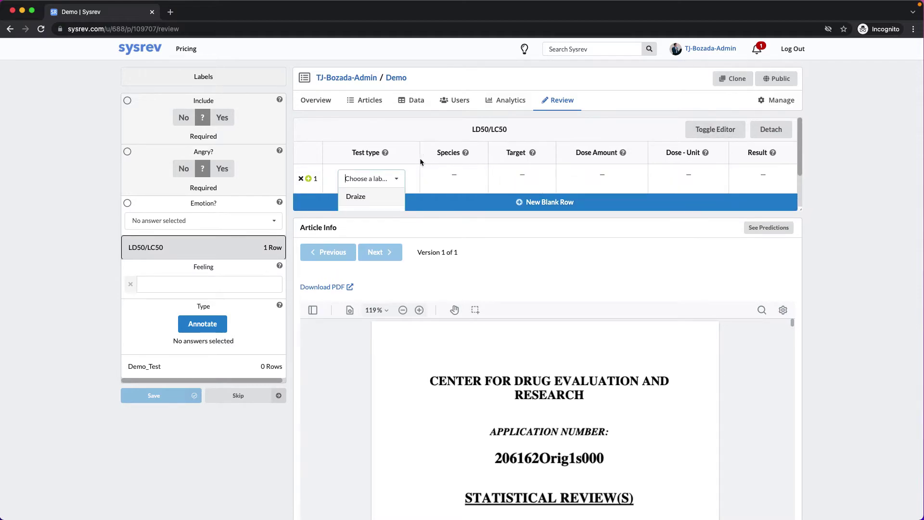
- Set Test type to Draize, Species to mouse and Target to LC50 in the first LD50/LC50 row
click(373, 195)
click(466, 183)
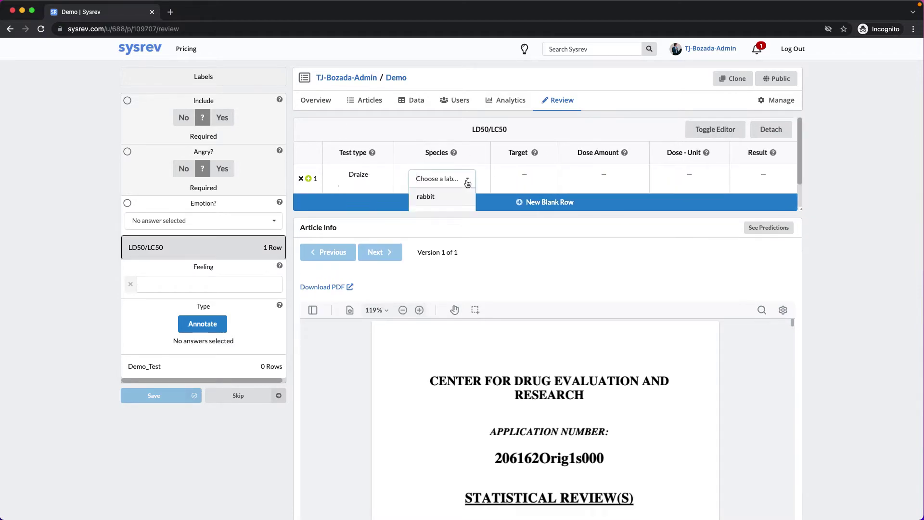
click(424, 186)
click(528, 169)
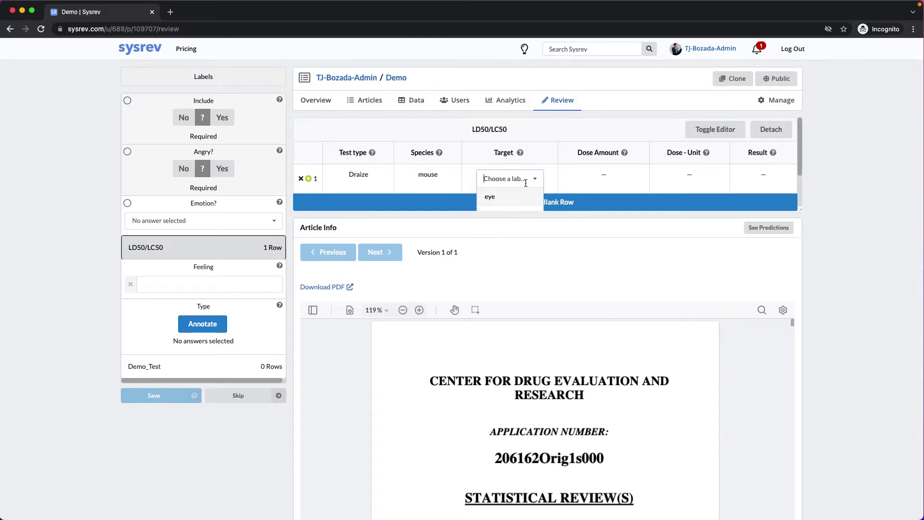
click(516, 185)
- Set Dose Amount to 200, Dose - Unit to mg/24H and Result to Mild in the first LD50/LC50 row
click(622, 162)
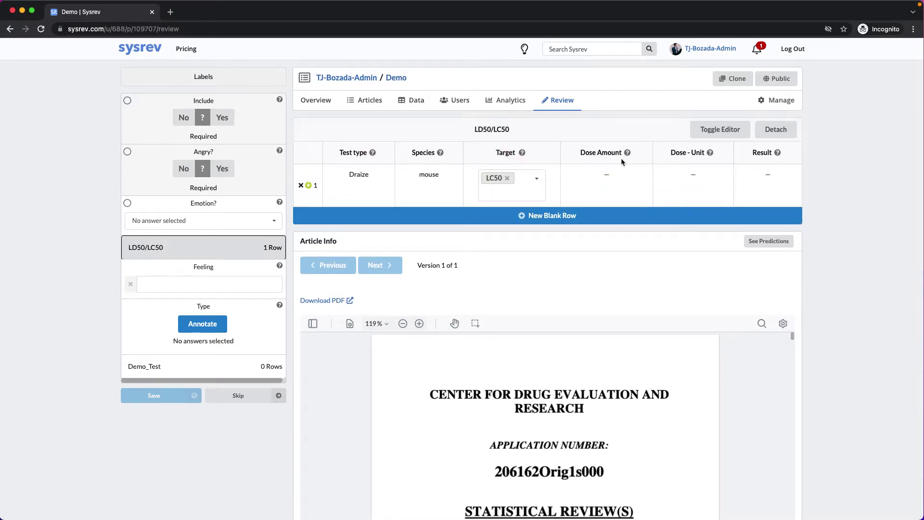
click(610, 173)
text(200)
click(672, 178)
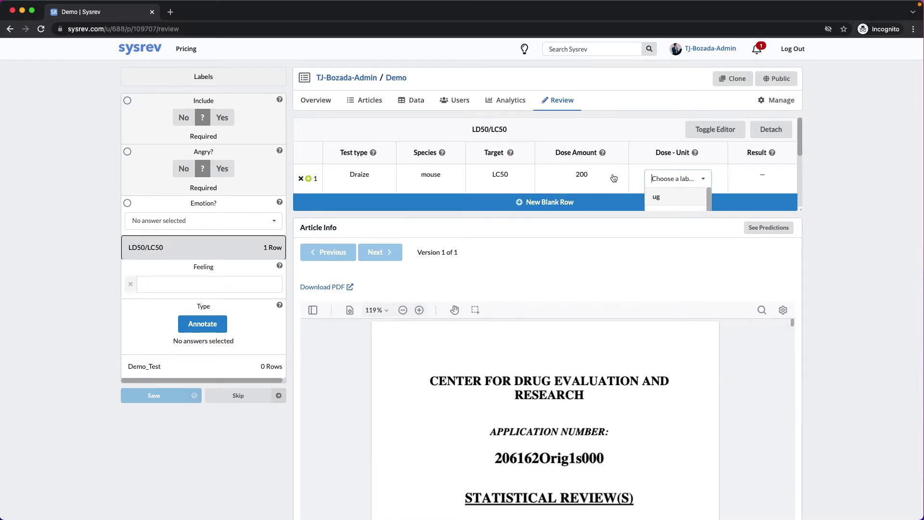
scroll(670, 197, down, 3)
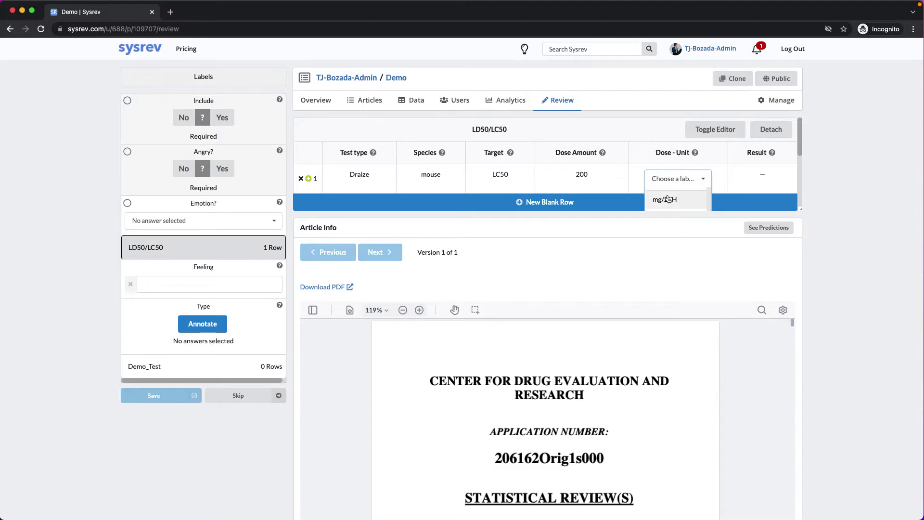
click(669, 197)
click(748, 182)
click(745, 202)
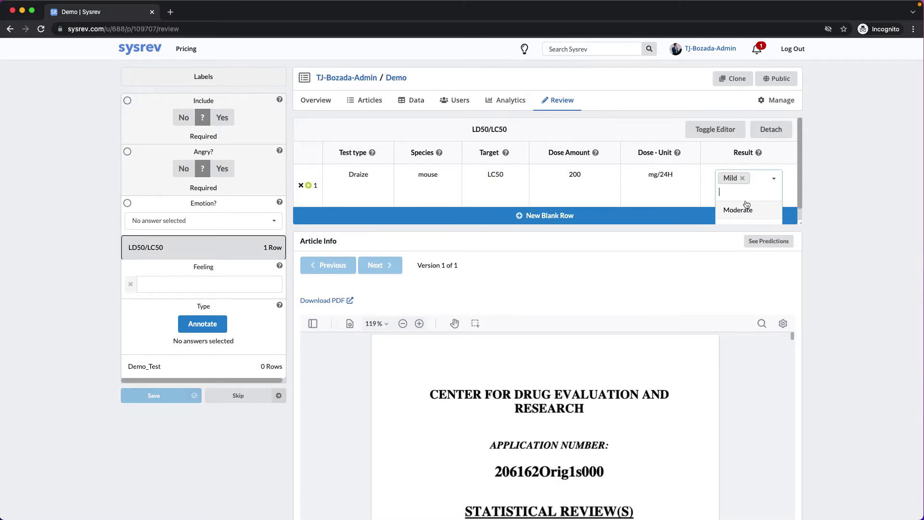
click(642, 255)
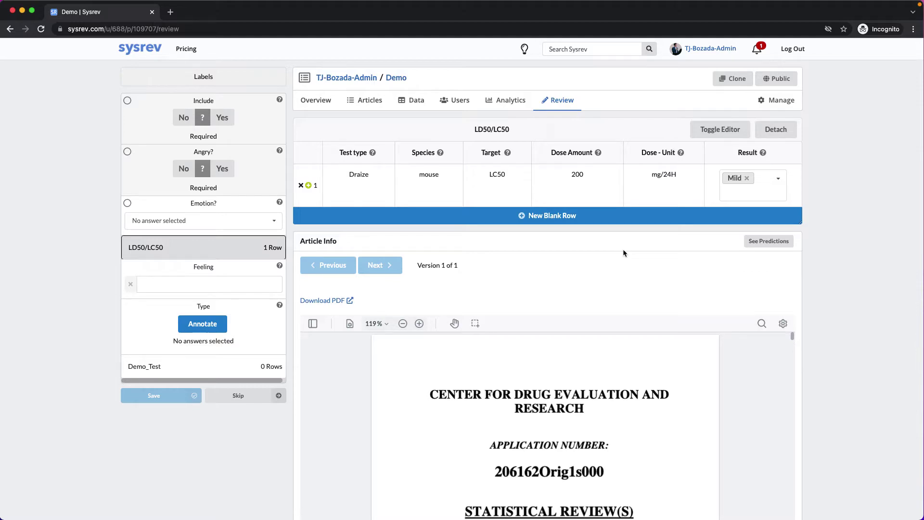
- Answer Include and Angry? with Yes, set Emotion? to angry, and save the article review
click(222, 118)
click(222, 155)
click(215, 195)
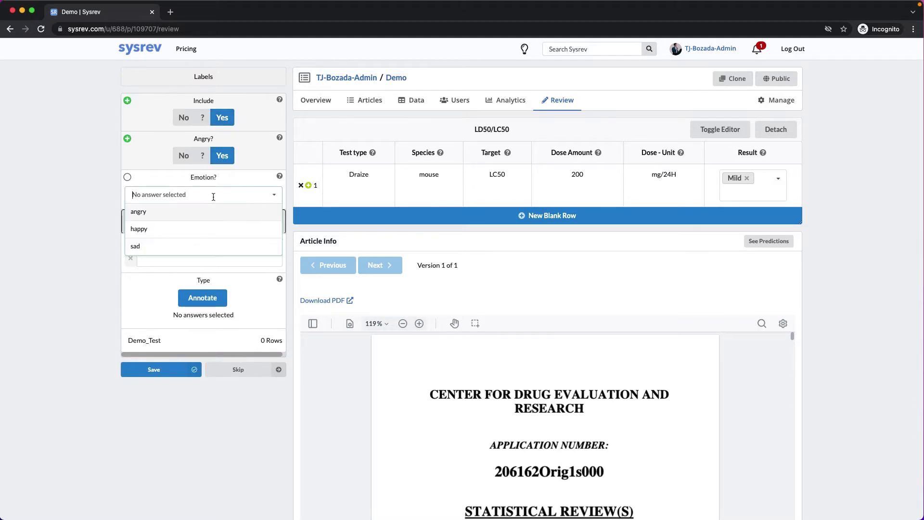
click(181, 212)
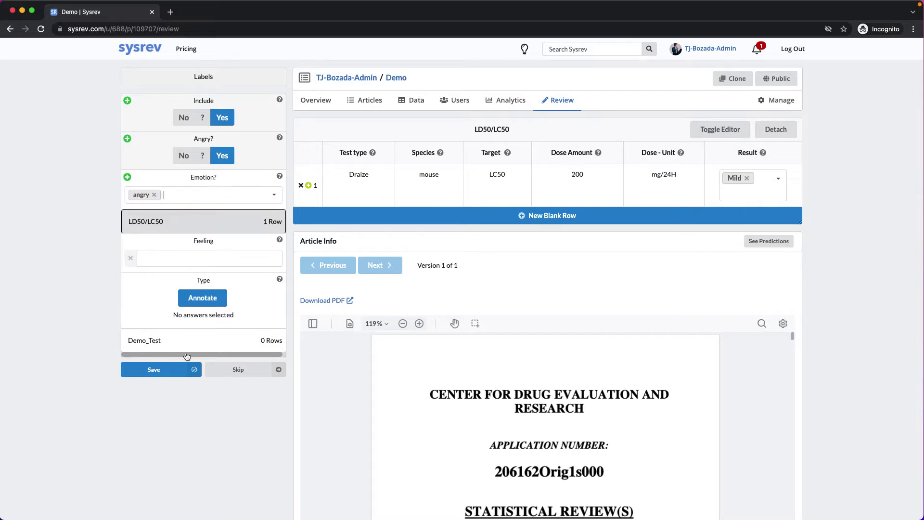
click(166, 374)
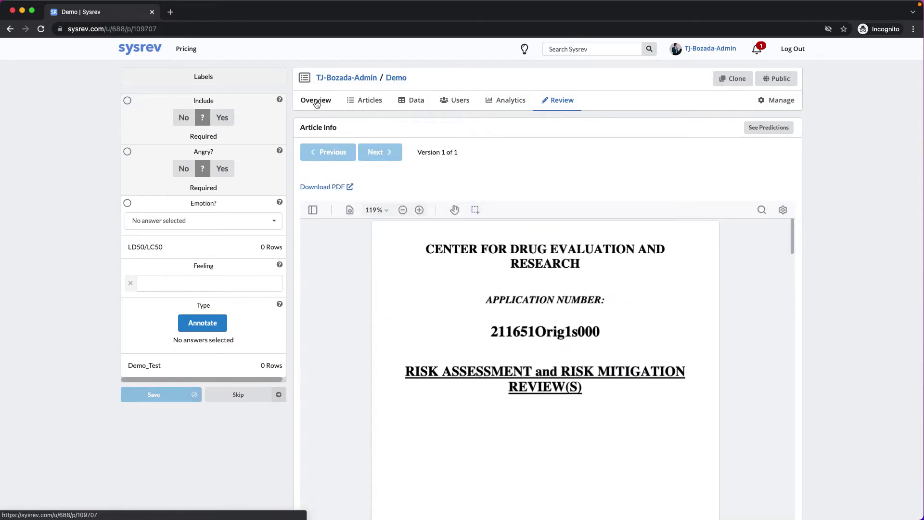
- Inspect the Demo overview's charts, list the articles answered true for Angry? from Answer Counts, and return to the overview
click(315, 102)
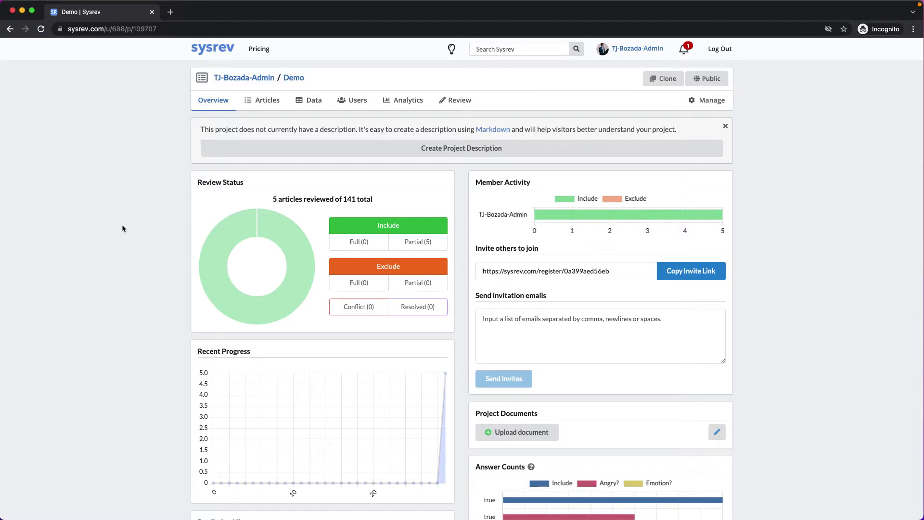
scroll(122, 225, down, 3)
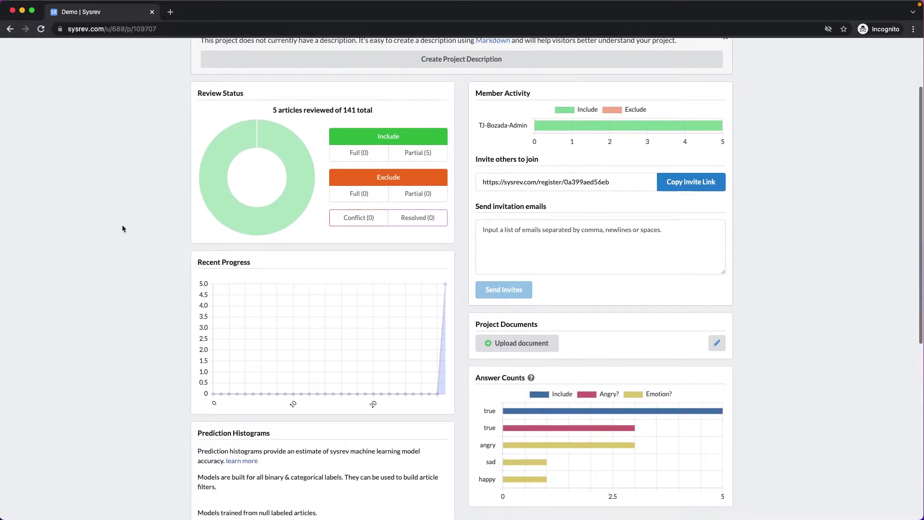
scroll(122, 224, down, 1)
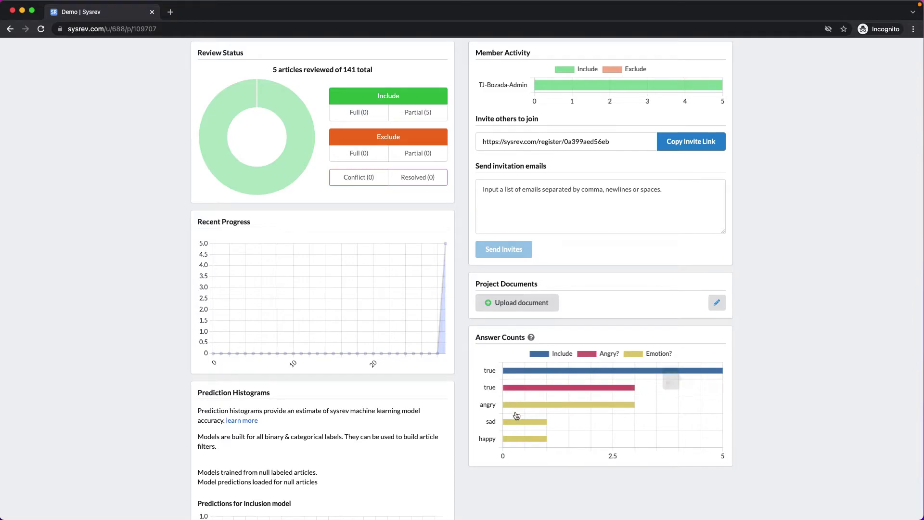
mouse_move(524, 408)
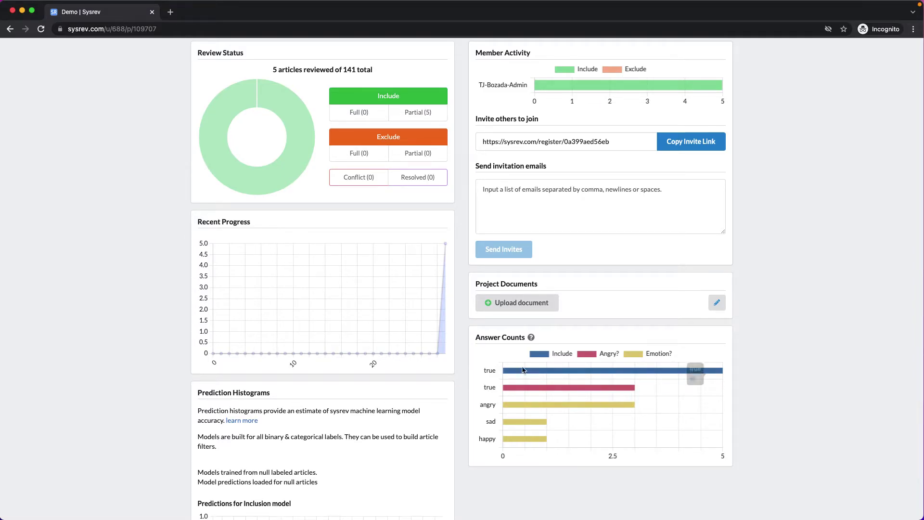
click(517, 391)
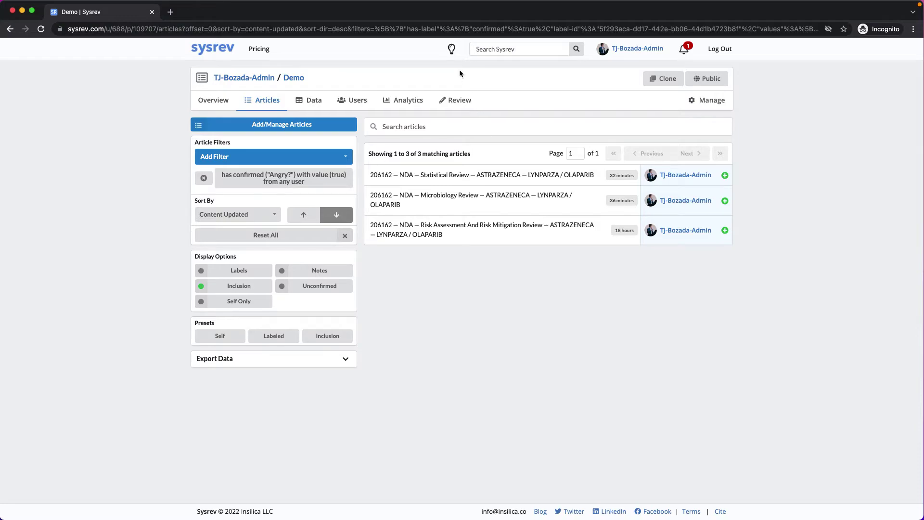
click(429, 32)
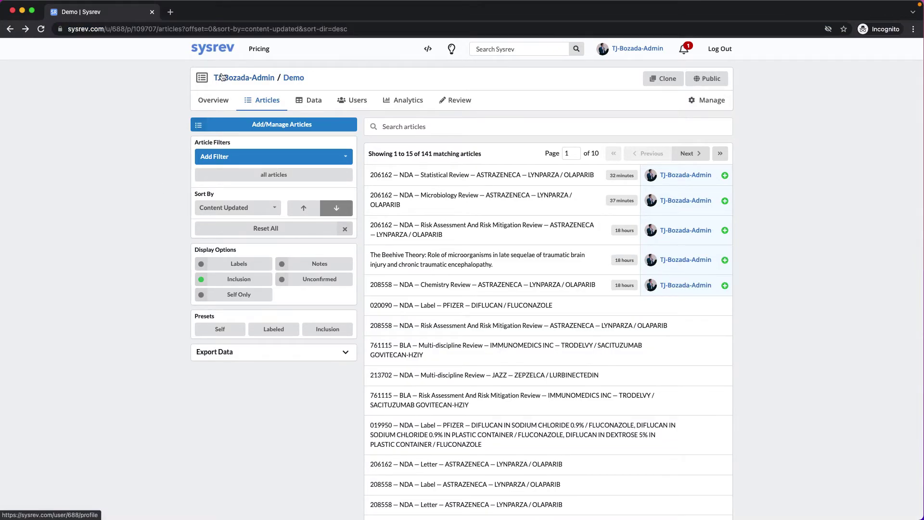
click(207, 102)
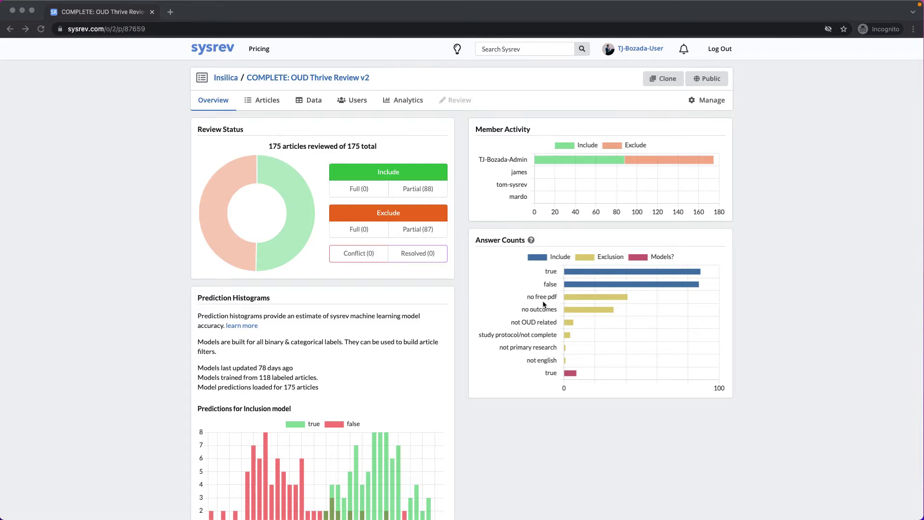
- In the COMPLETE: OUD Thrive Review v2 project, list the articles with the "no free pdf" exclusion answer from Answer Counts and return to the overview
click(580, 297)
click(580, 299)
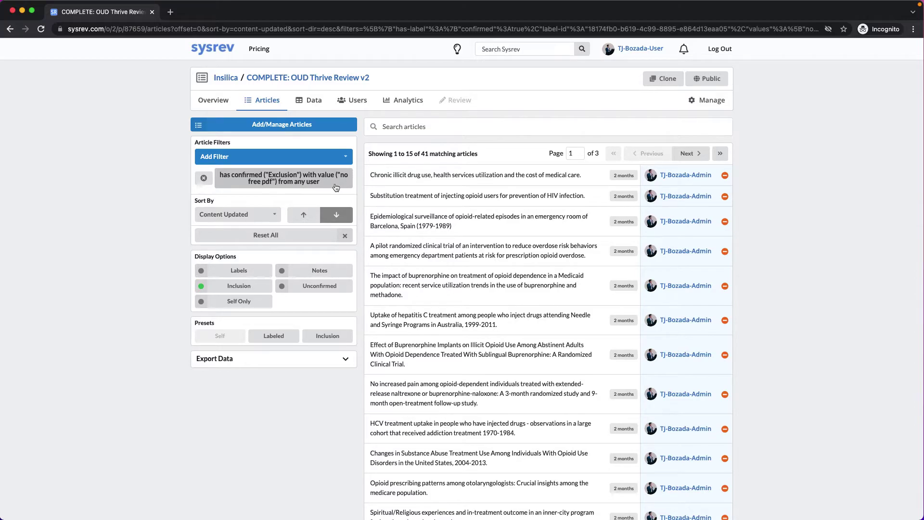
click(215, 104)
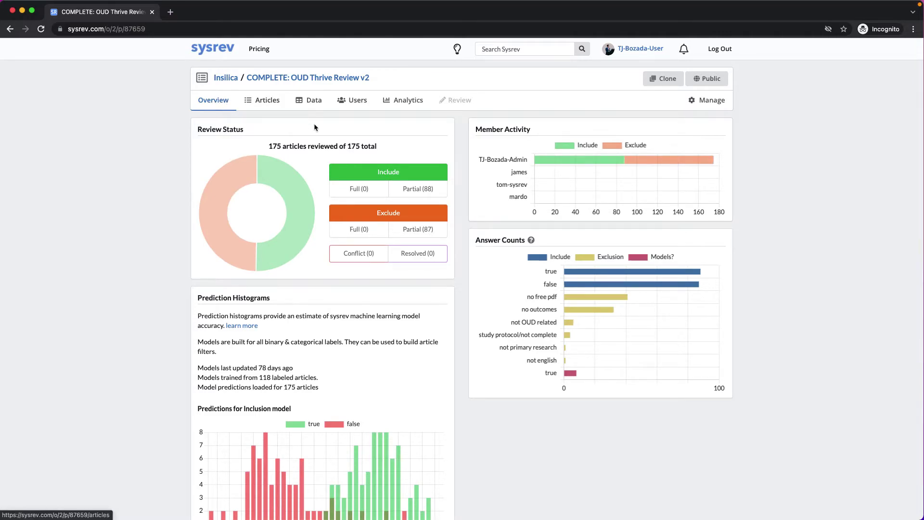
- List the partially reviewed Include articles from Review Status, select the filtered page's web address, and remove the consensus filter
click(418, 193)
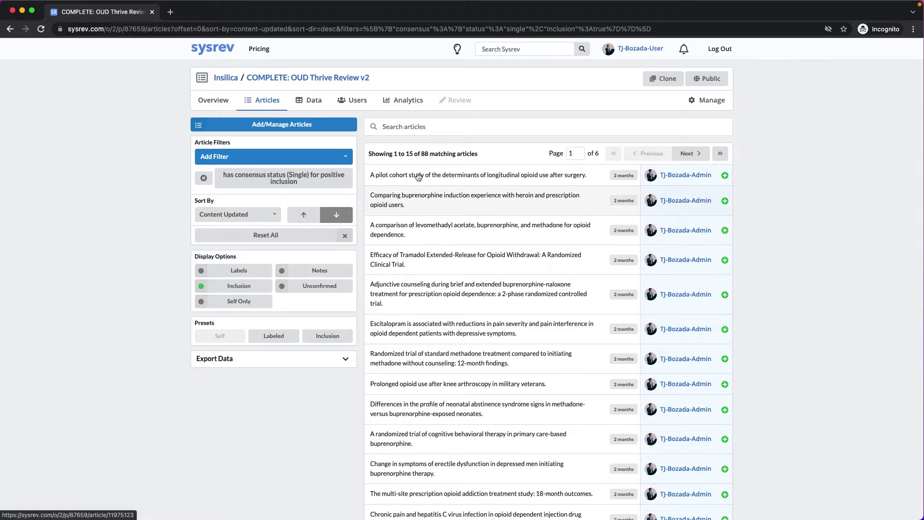
click(423, 29)
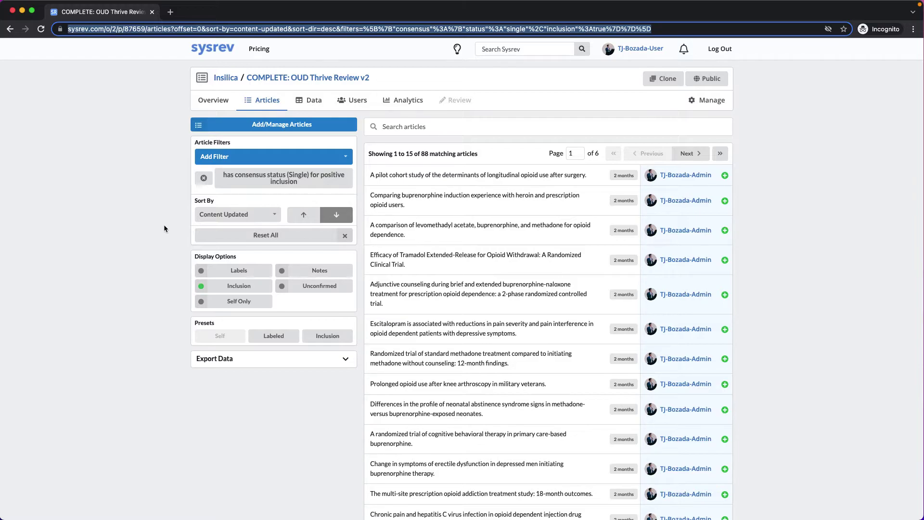
click(204, 178)
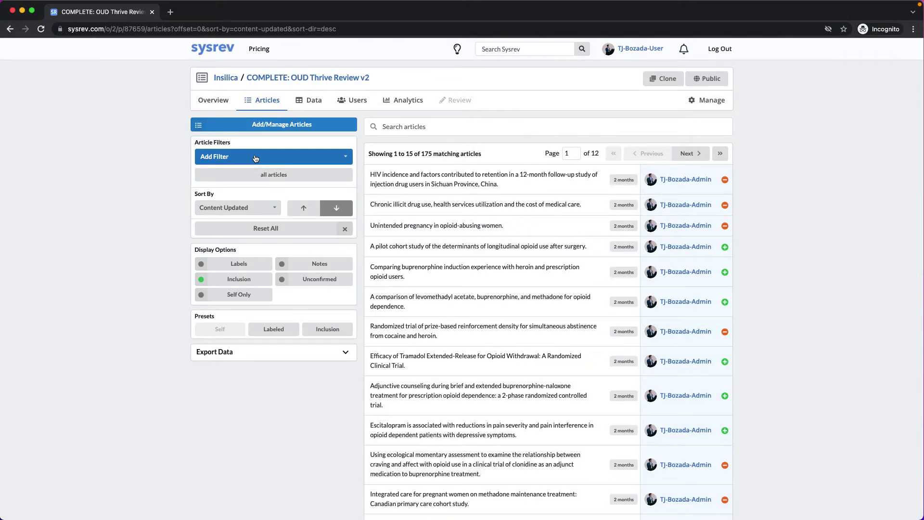
- Add an article filter matching the EndNote XML source Articles_P80652_0908_A175.xml
click(255, 159)
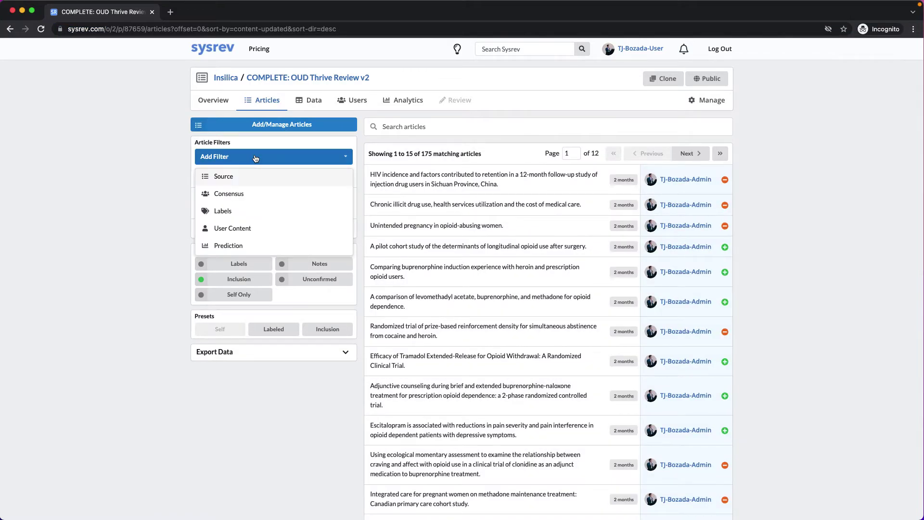
click(251, 181)
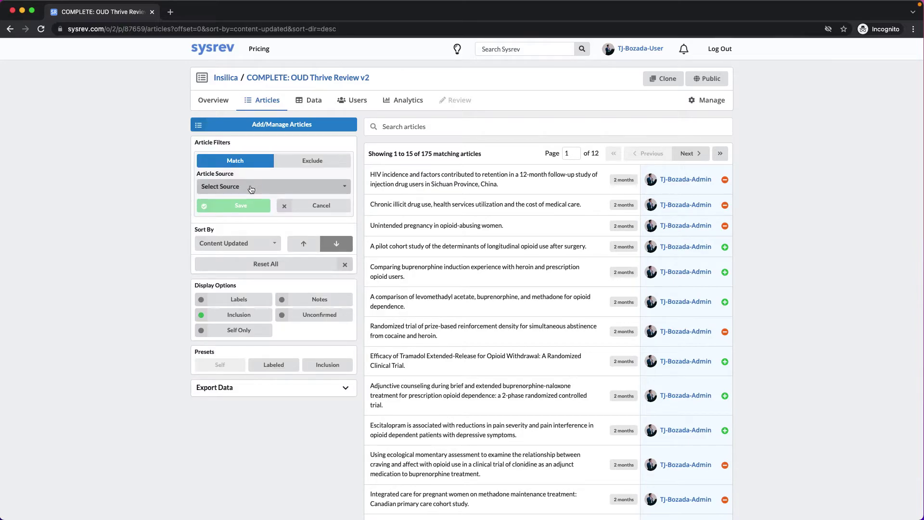
click(251, 188)
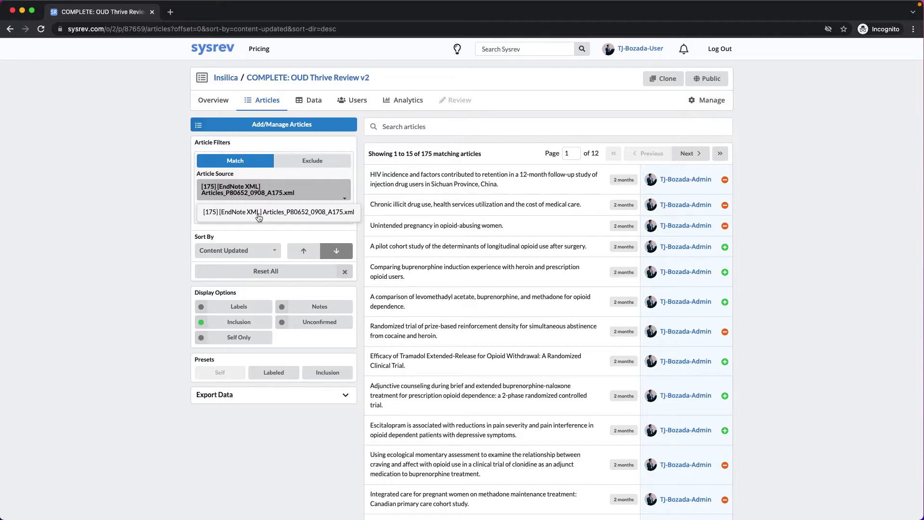
click(259, 218)
click(259, 216)
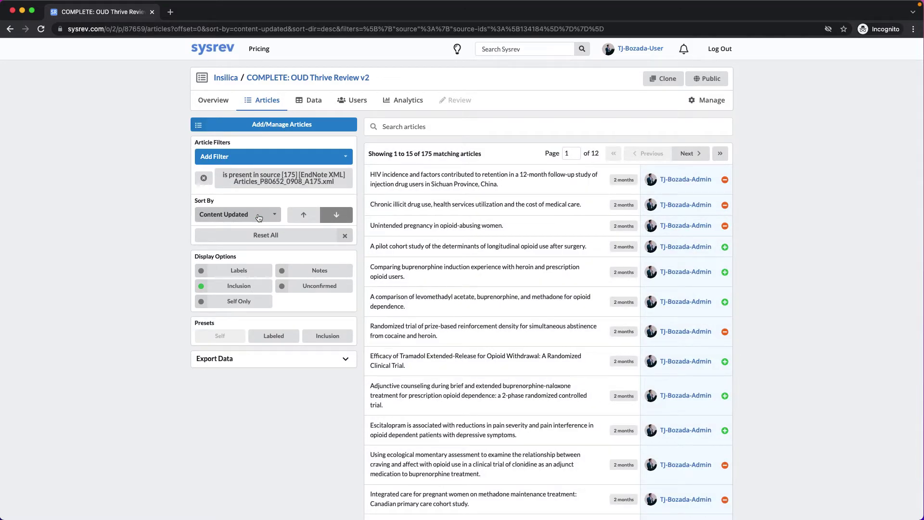
- Switch the source filter from matching to excluding its source, save it, and remove the filter
click(252, 181)
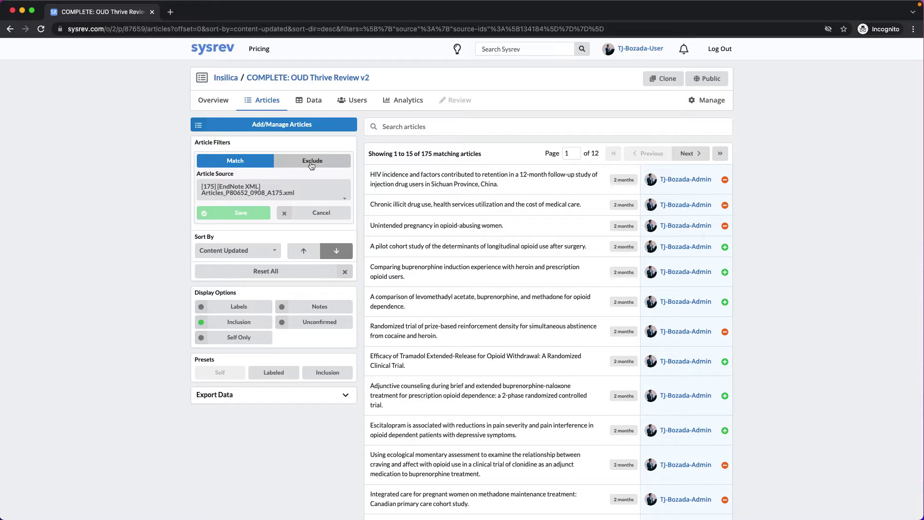
click(311, 161)
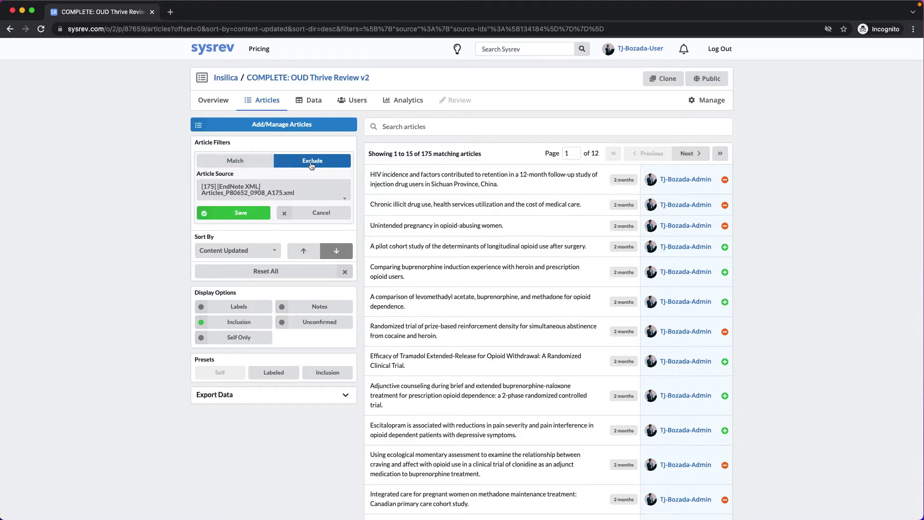
click(254, 215)
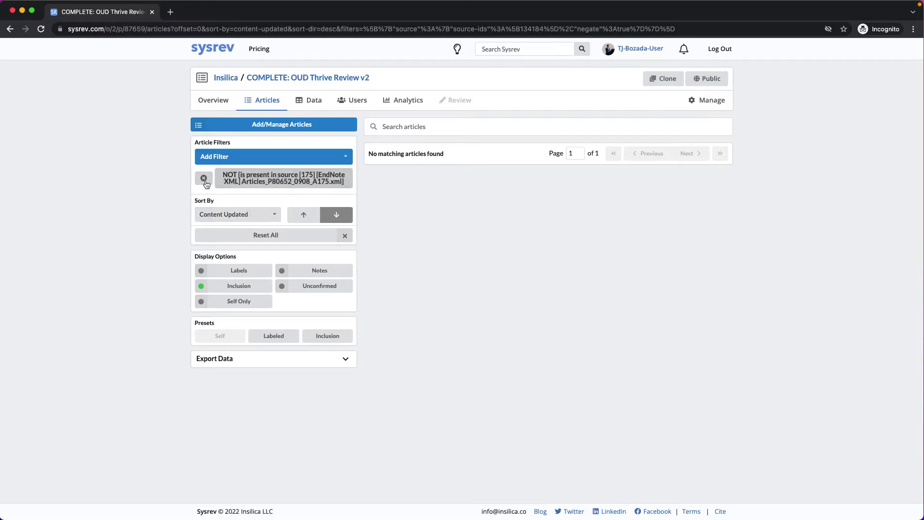
click(222, 175)
click(239, 161)
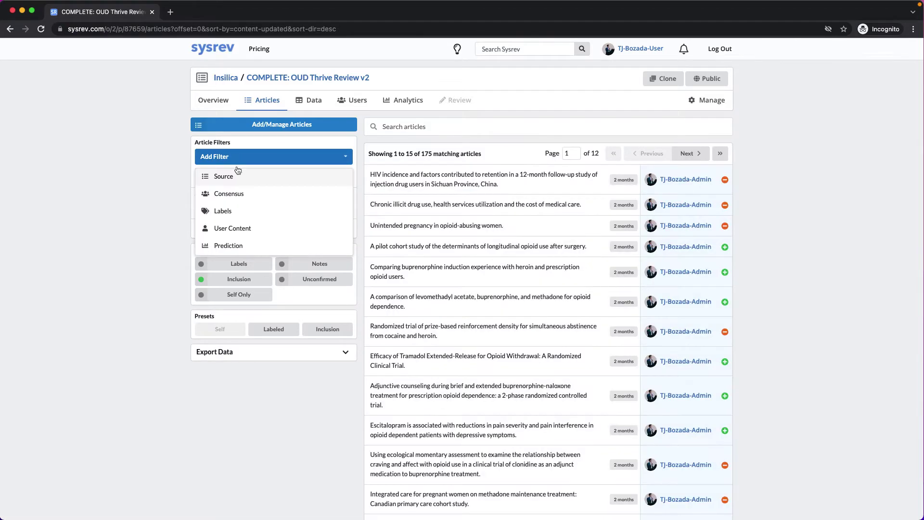
click(243, 212)
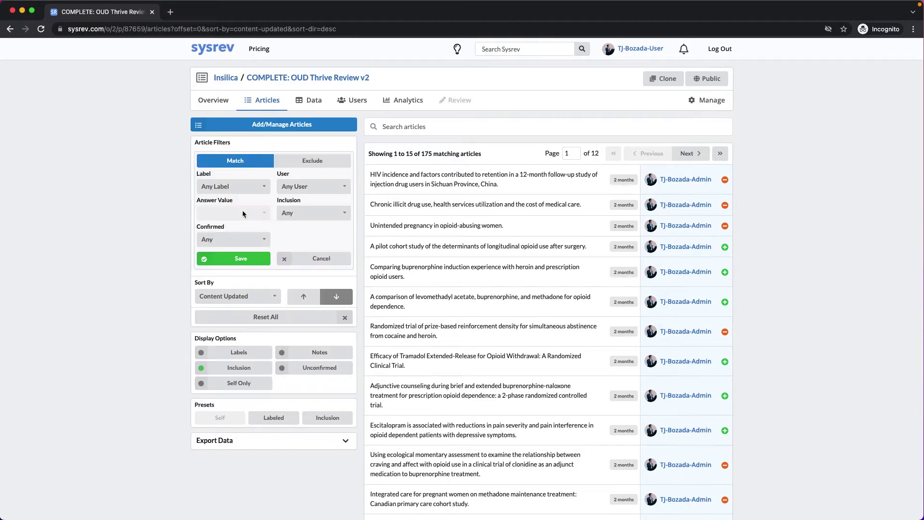
click(236, 187)
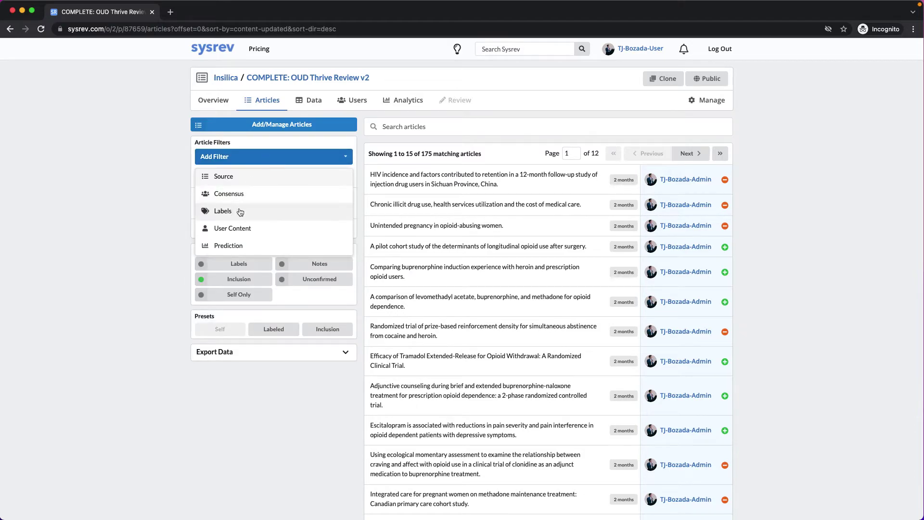
- Add a label filter for articles where the admin reviewer answered Include with the value true
click(239, 210)
click(233, 188)
click(231, 221)
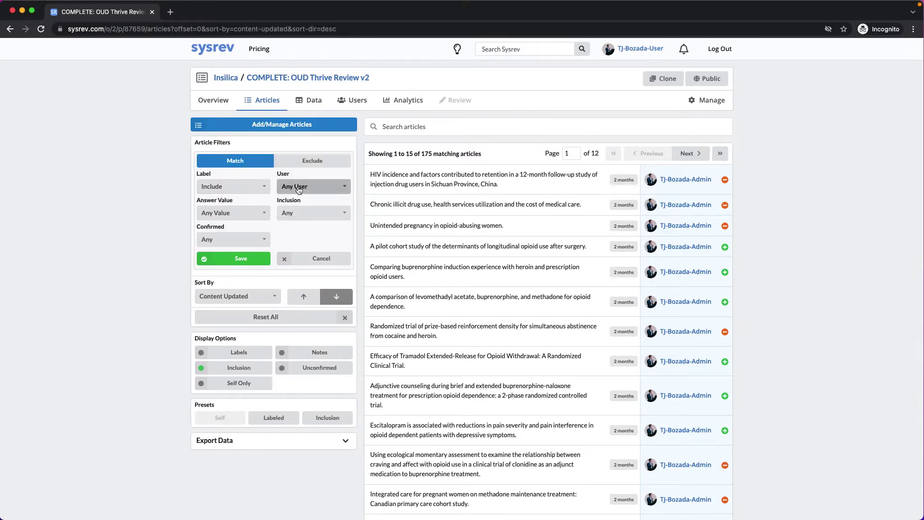
click(299, 188)
click(301, 259)
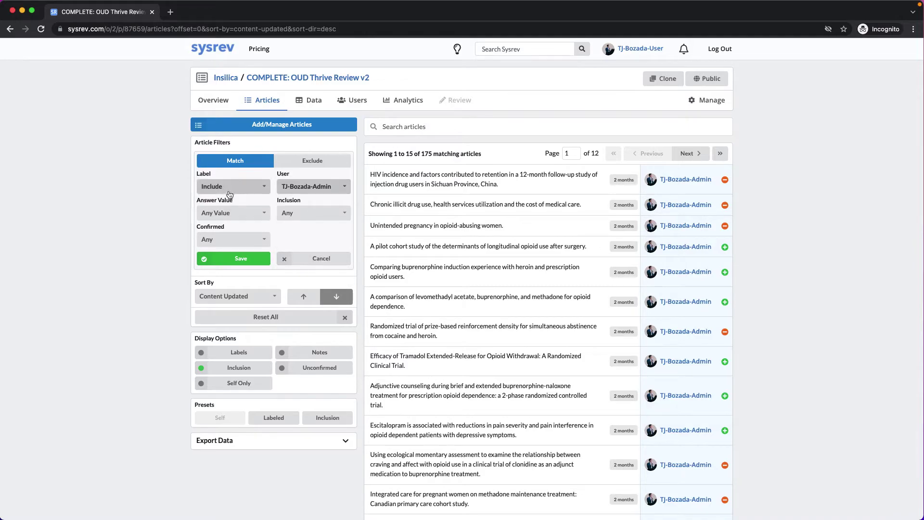
click(228, 212)
click(220, 247)
click(220, 259)
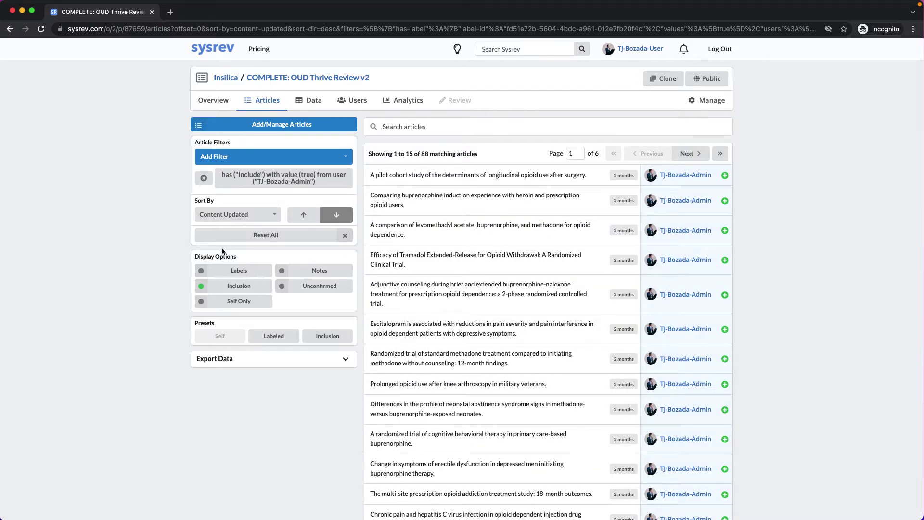
- Display the label answers in the filtered article list and look through the articles' outcome tables
click(223, 275)
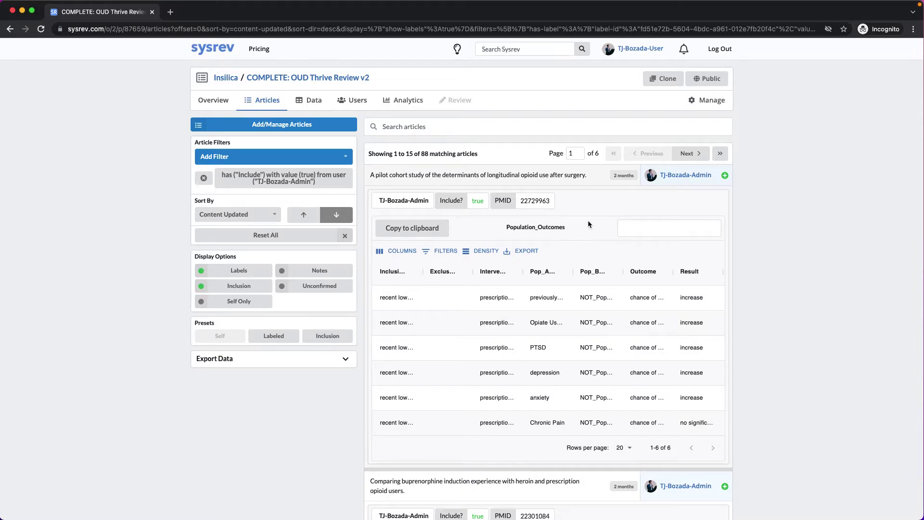
scroll(574, 222, down, 3)
scroll(574, 221, down, 8)
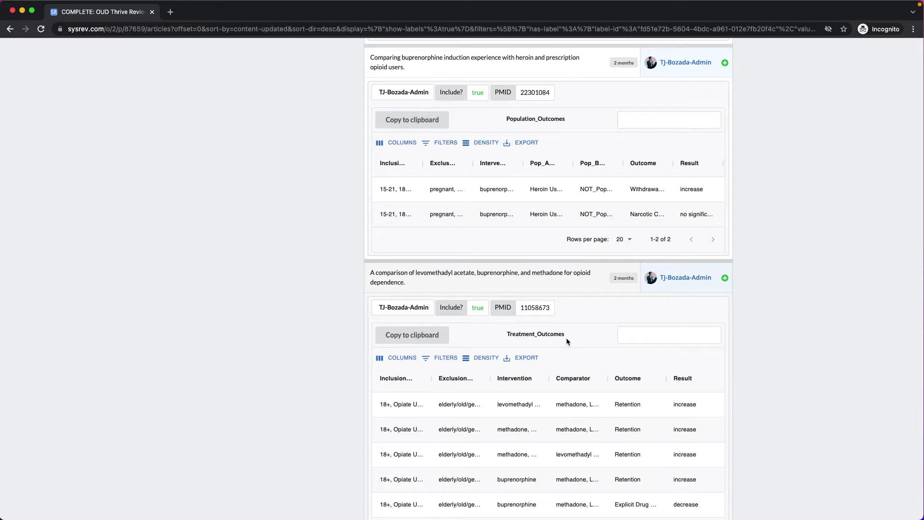
- Change the label filter to match articles with any Treatment_Outcomes answer from the admin reviewer
scroll(566, 337, up, 9)
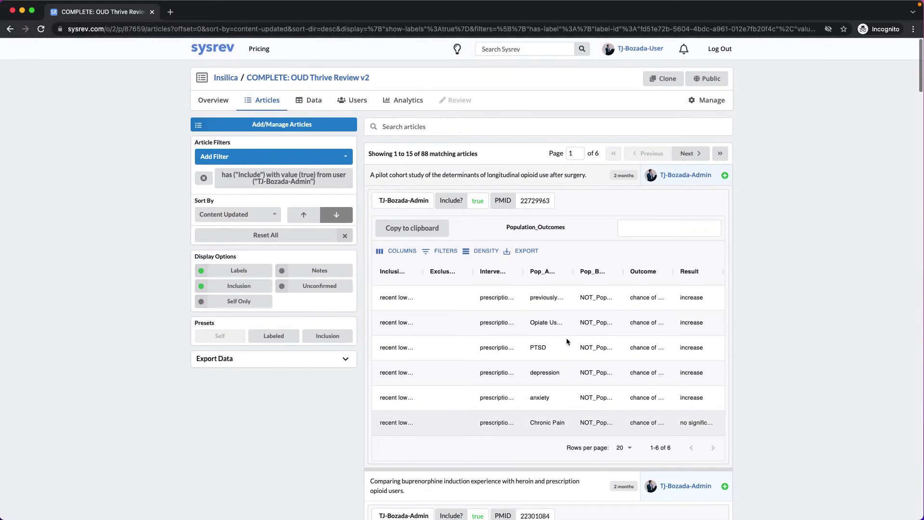
click(251, 179)
click(236, 188)
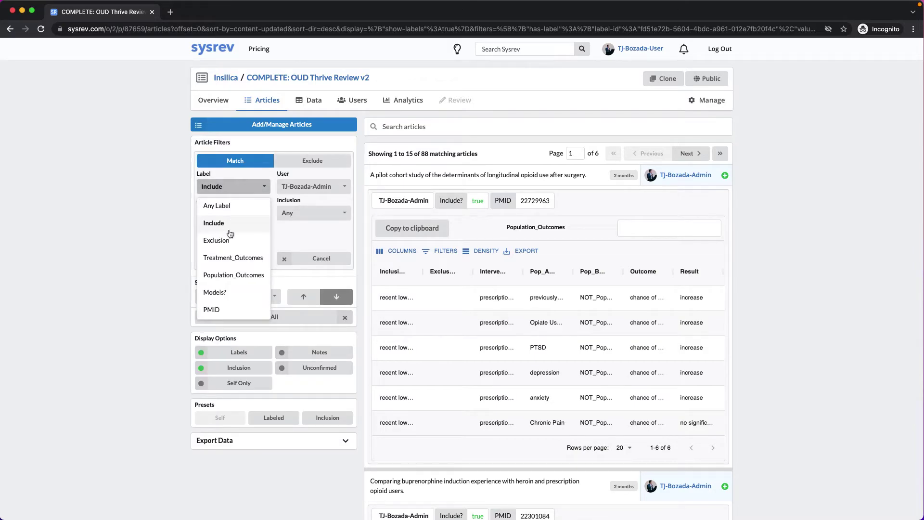
click(228, 258)
click(230, 260)
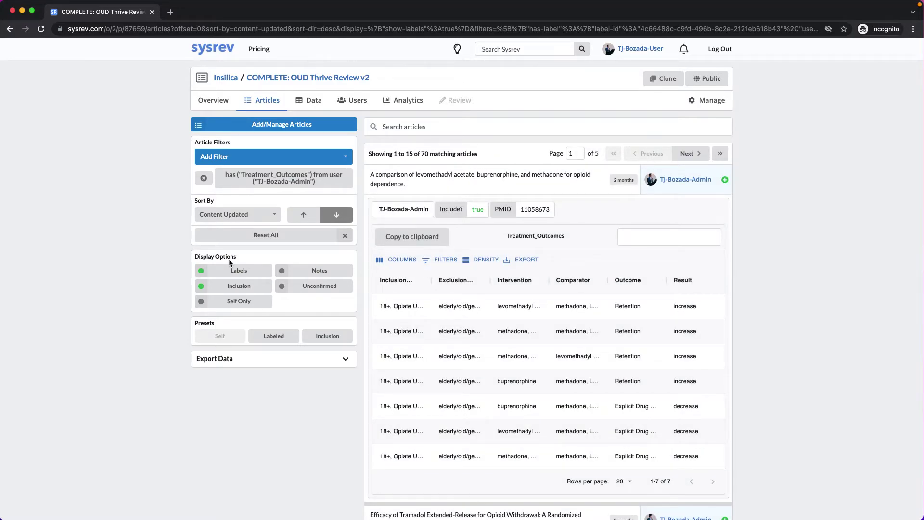
- Add a second label filter matching articles with Population_Outcomes answers from any user
click(257, 156)
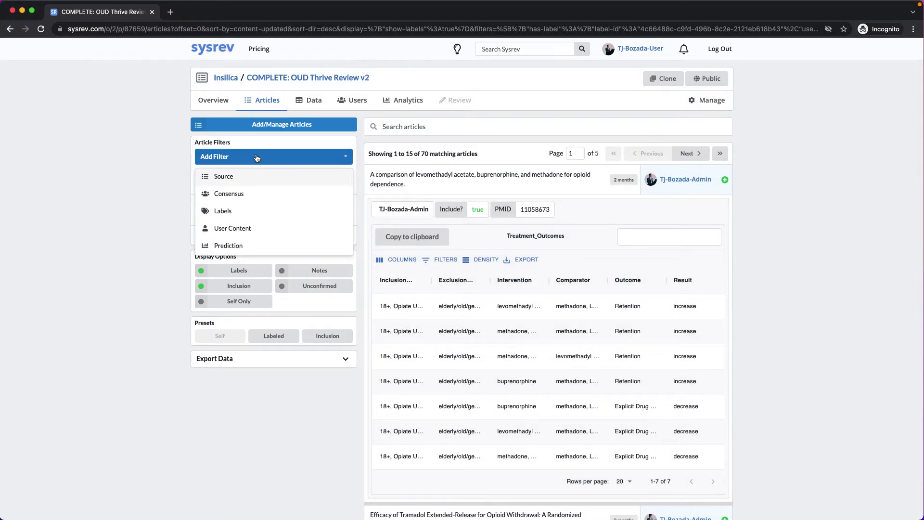
click(236, 215)
click(233, 186)
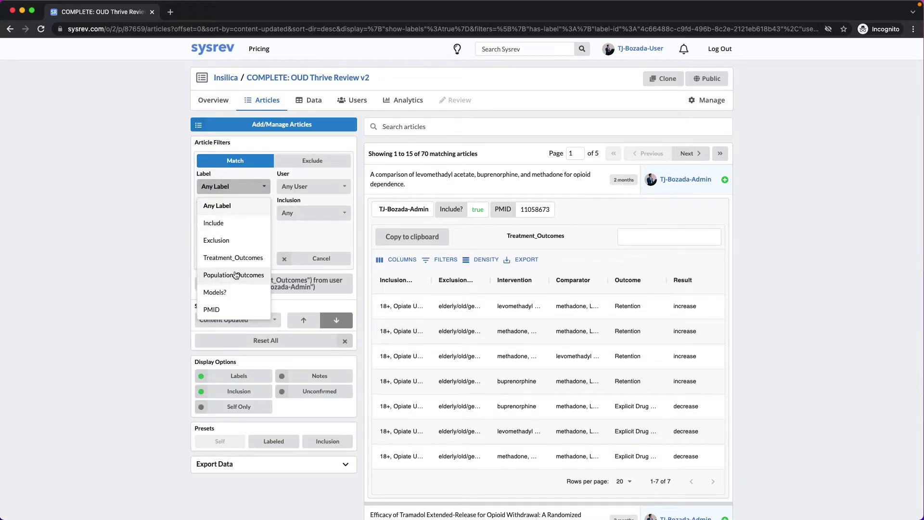
click(234, 275)
click(234, 261)
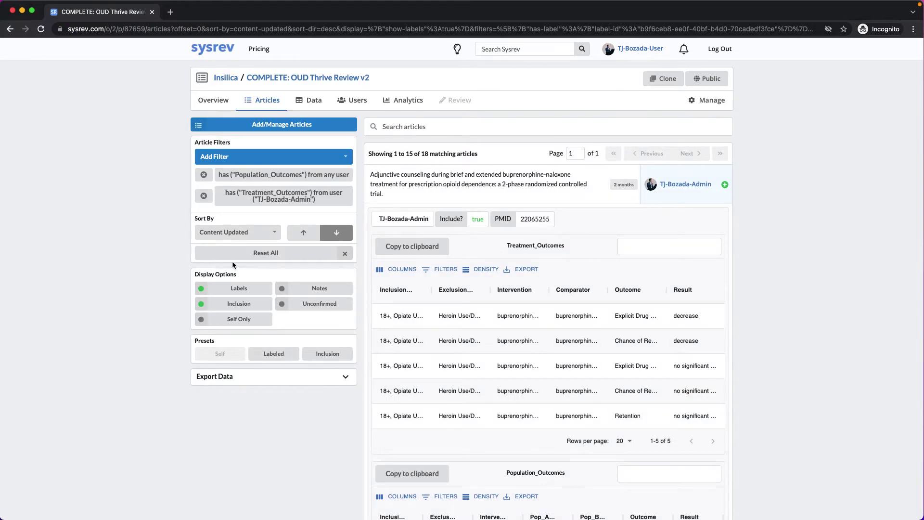
- Go to the project overview and examine the prediction histogram for the inclusion model
click(239, 157)
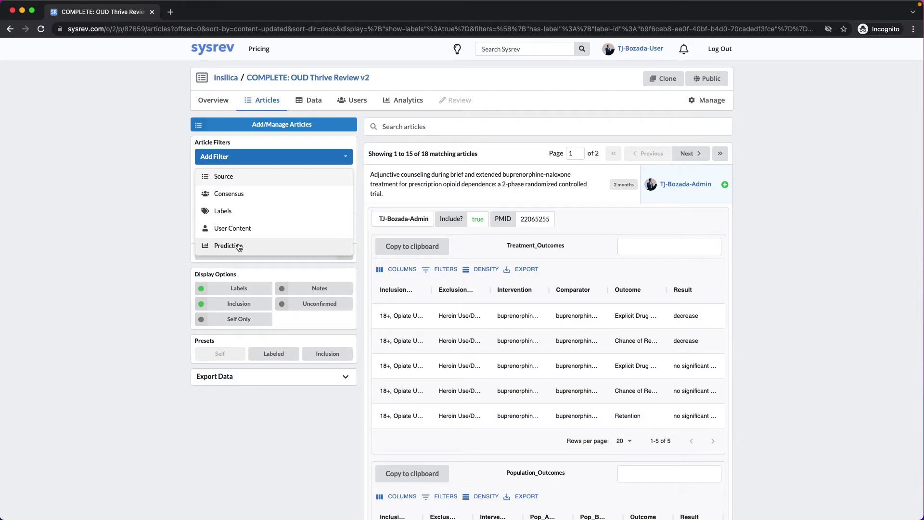
click(214, 98)
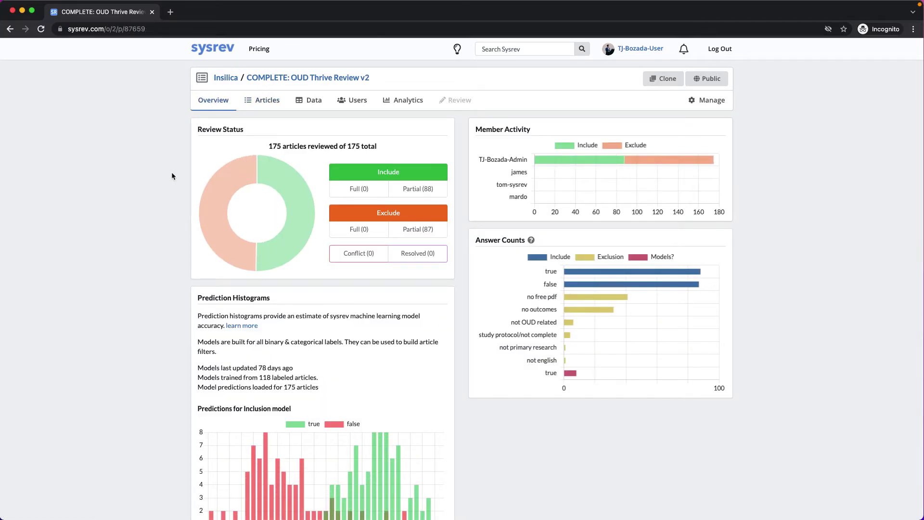
scroll(172, 175, down, 3)
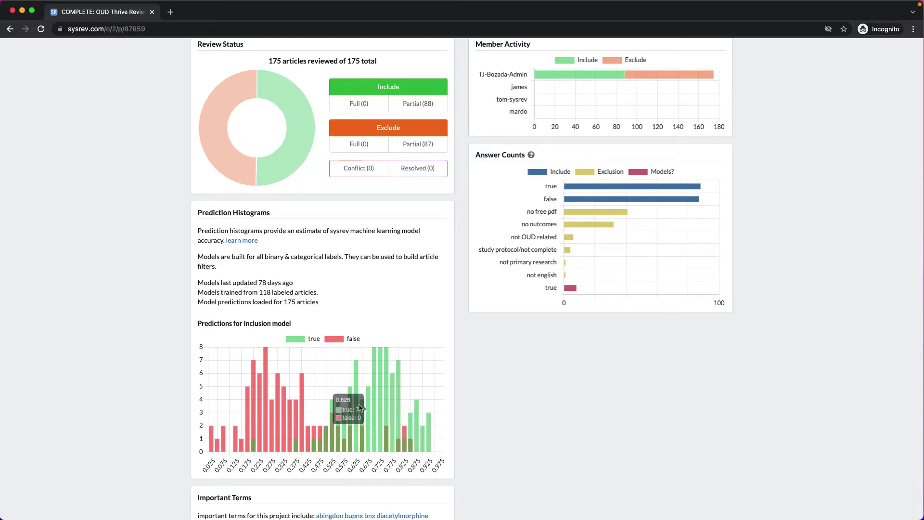
mouse_move(383, 416)
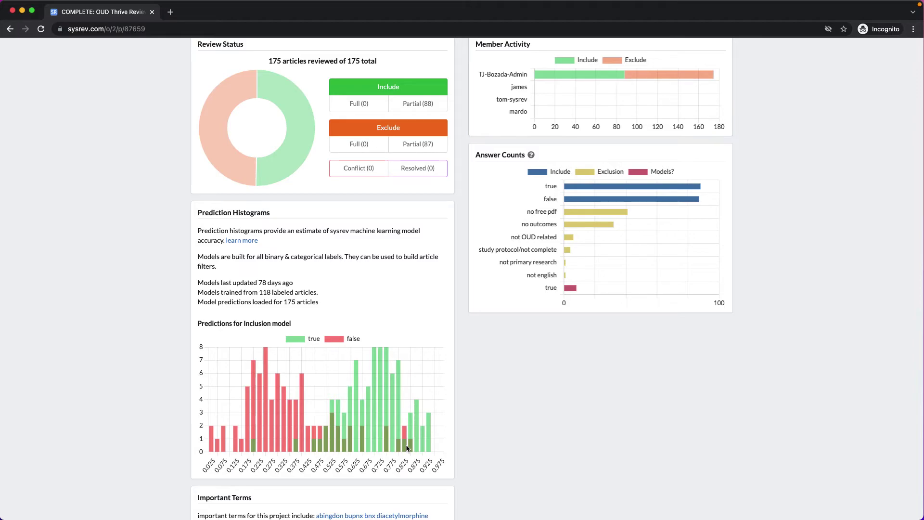
scroll(407, 447, up, 2)
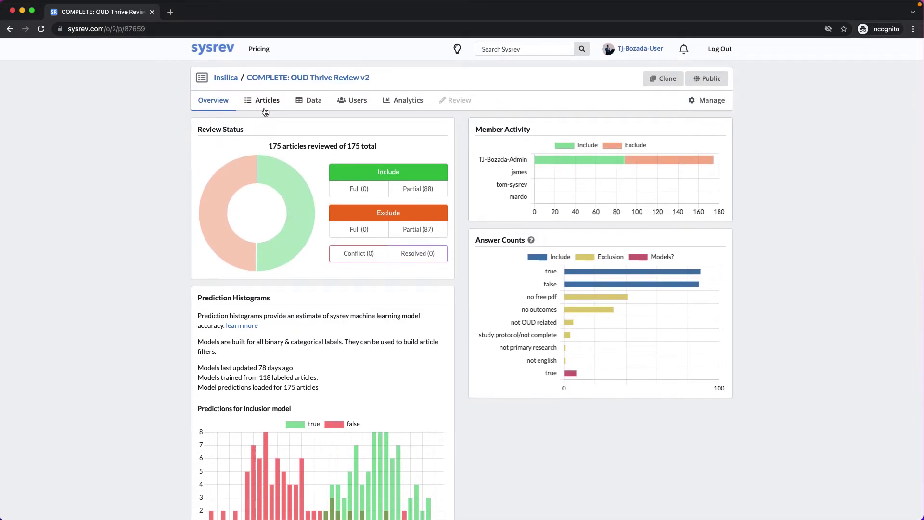
- Return to the article list and remove the Treatment_Outcomes and Population_Outcomes filters
click(265, 112)
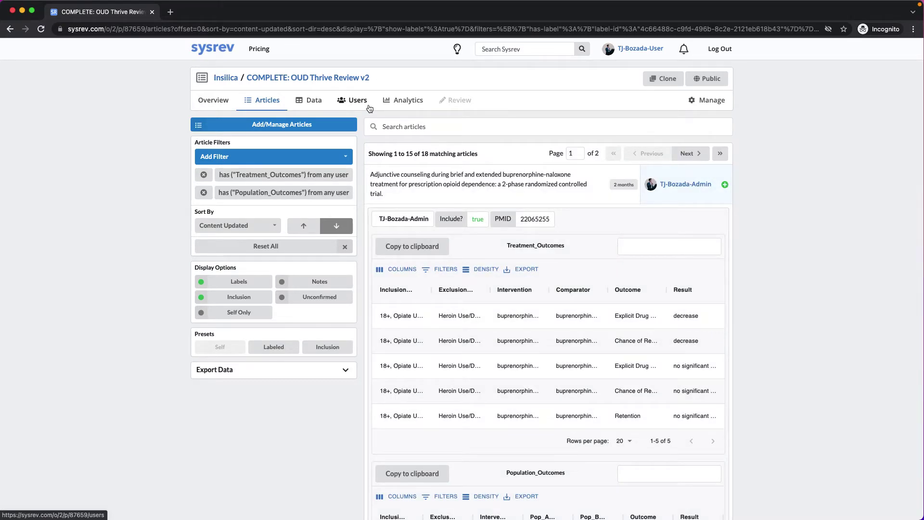
click(204, 176)
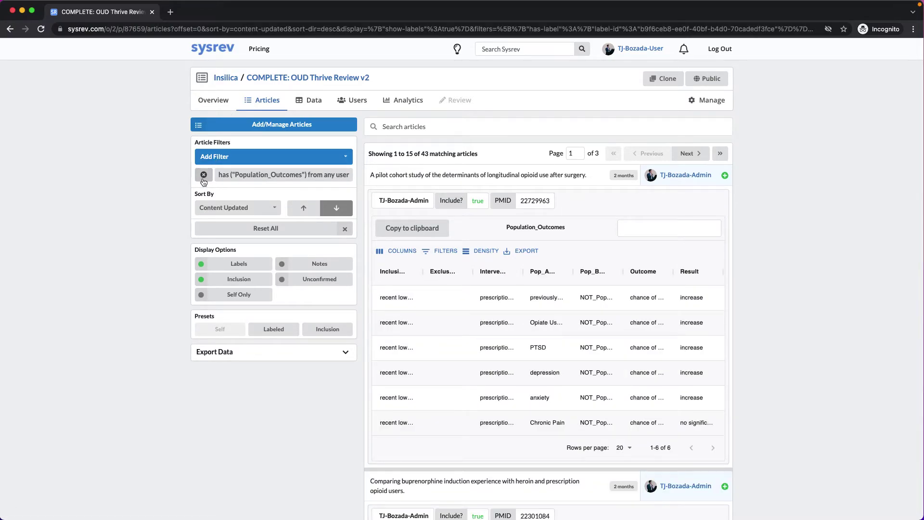
click(203, 180)
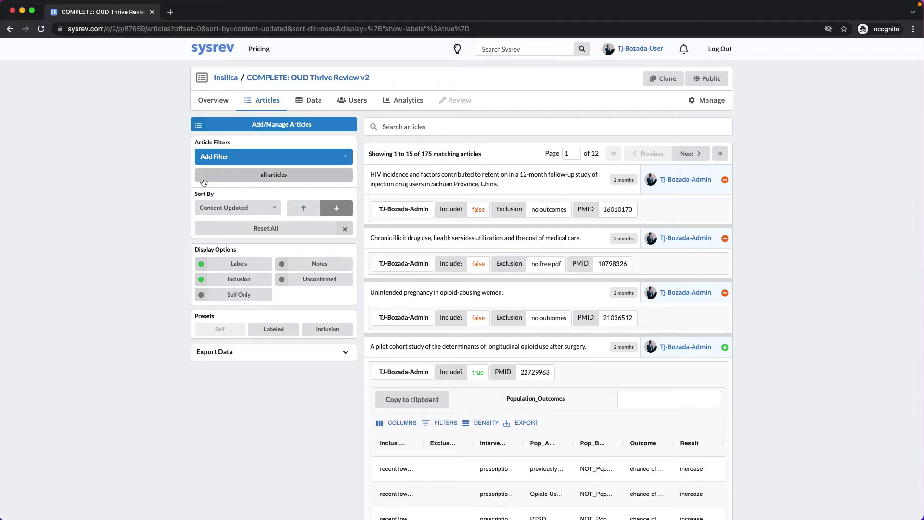
- Add a prediction filter matching articles with a score above 75% for Include answered Yes
click(217, 162)
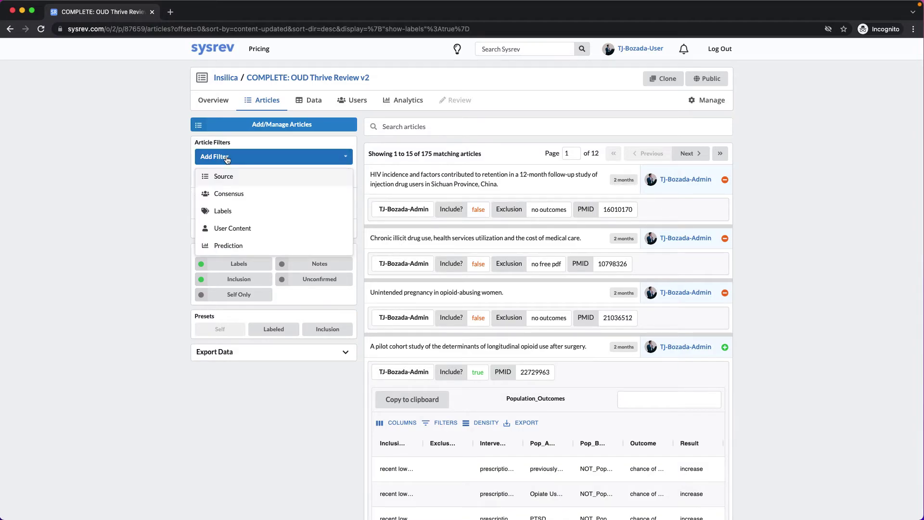
click(219, 246)
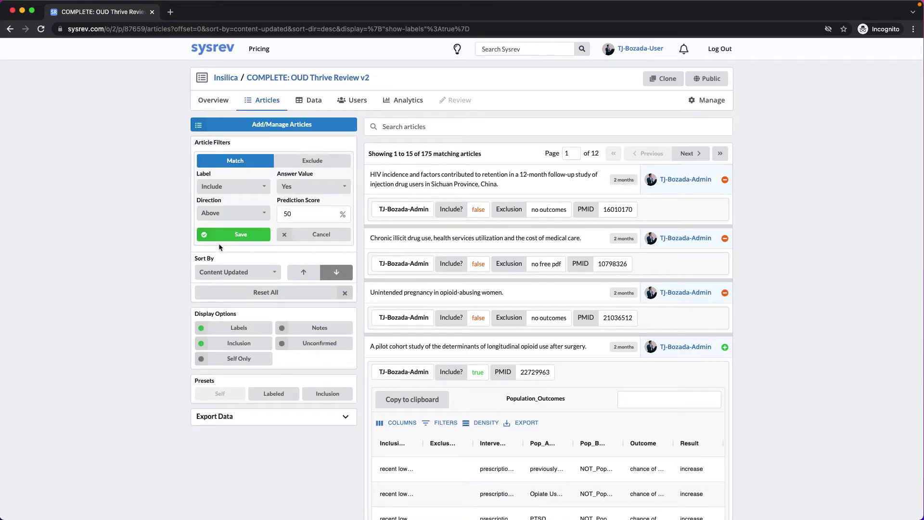
click(297, 220)
drag(297, 219, 278, 213)
text(75)
click(237, 235)
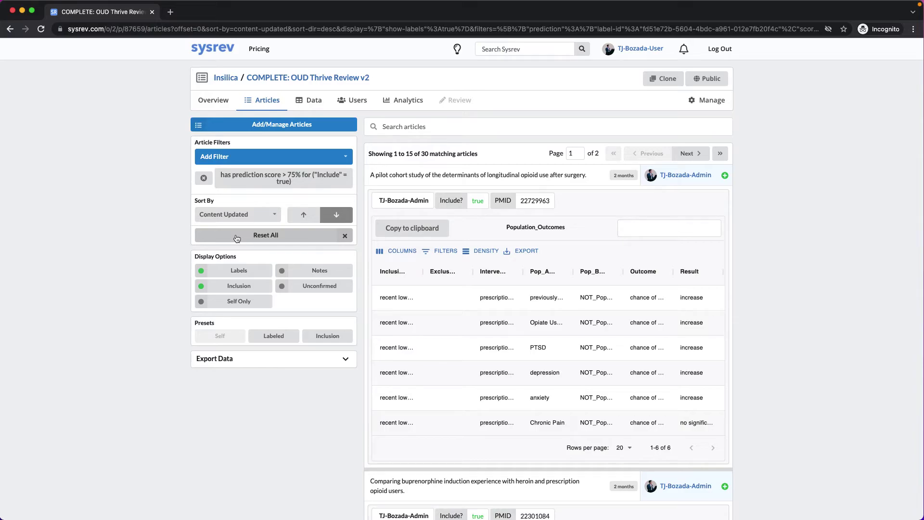
- Add a label filter for articles where the admin reviewer answered Include with the value No
click(251, 159)
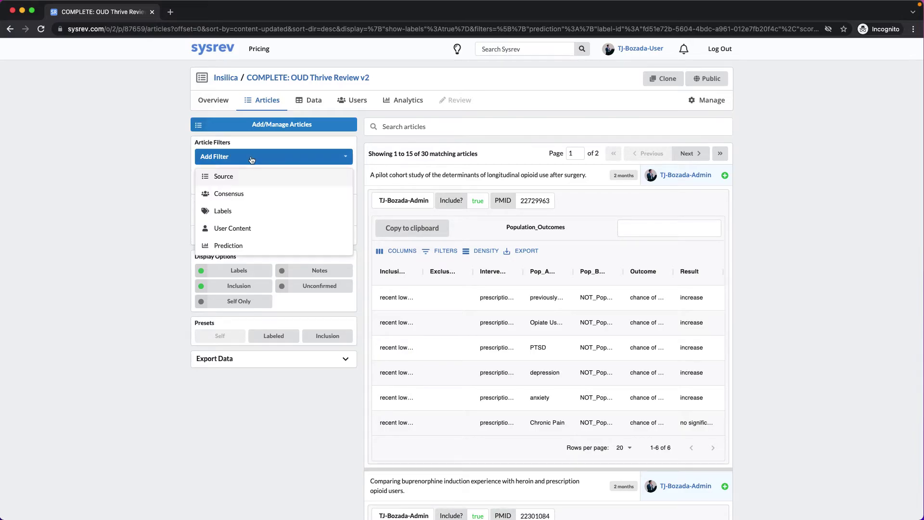
click(232, 215)
click(238, 188)
click(229, 223)
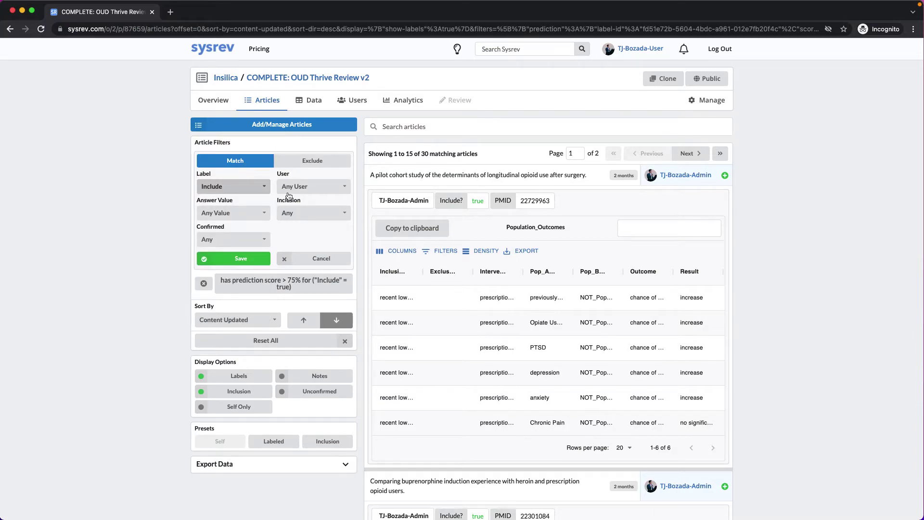
click(289, 188)
click(303, 253)
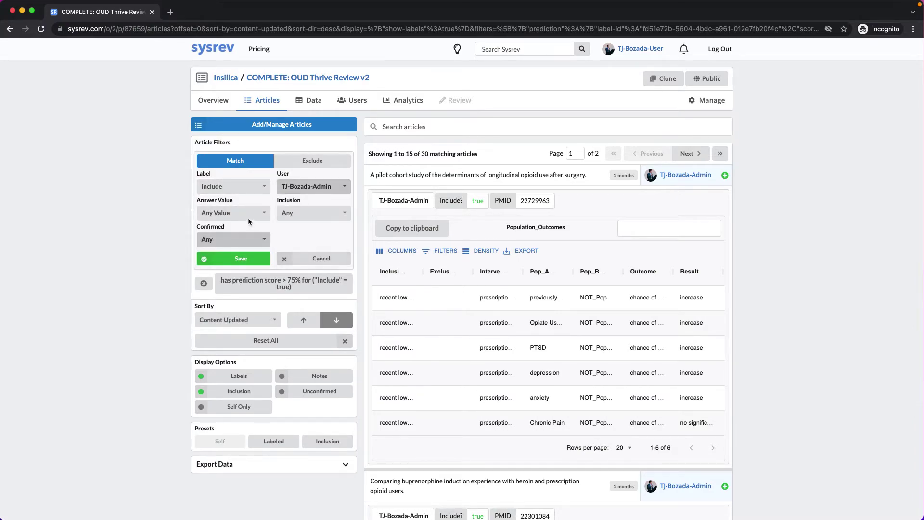
click(248, 214)
click(226, 264)
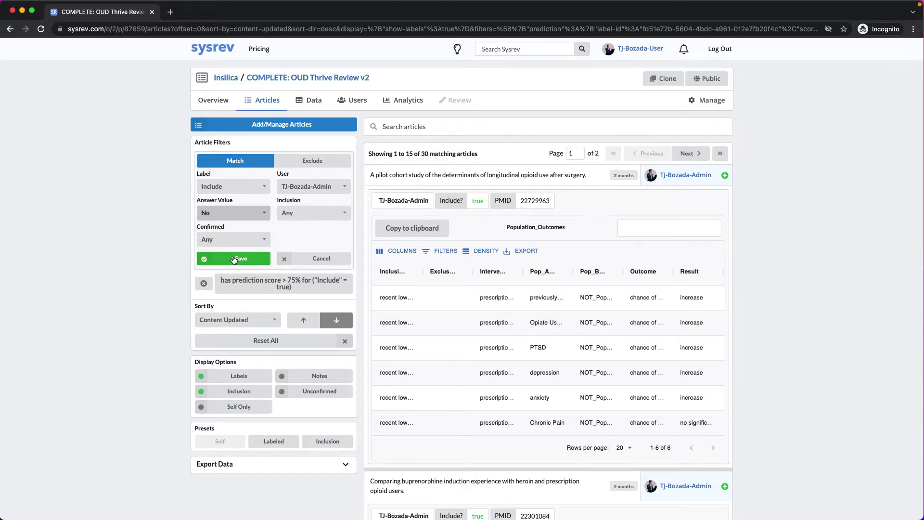
click(233, 259)
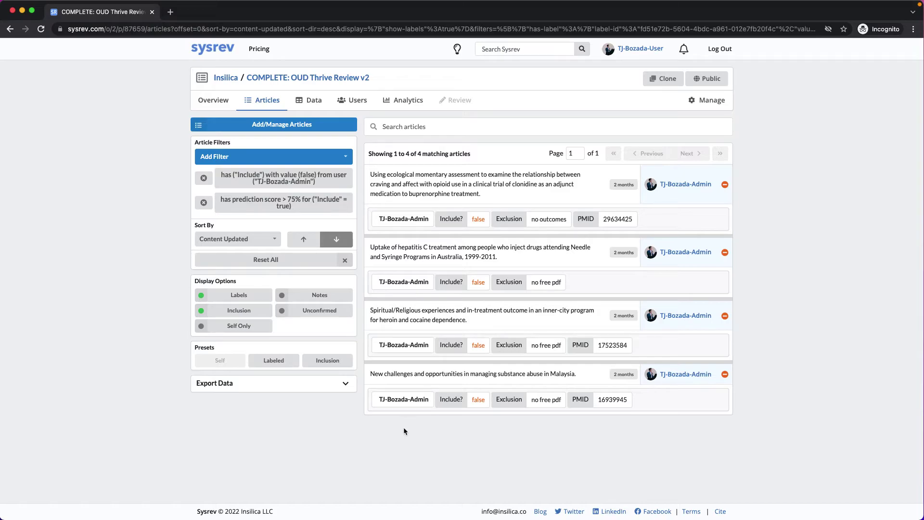
- Expand the data export options for the filtered articles, and remove the prediction and Include label filters
click(313, 389)
scroll(313, 390, down, 2)
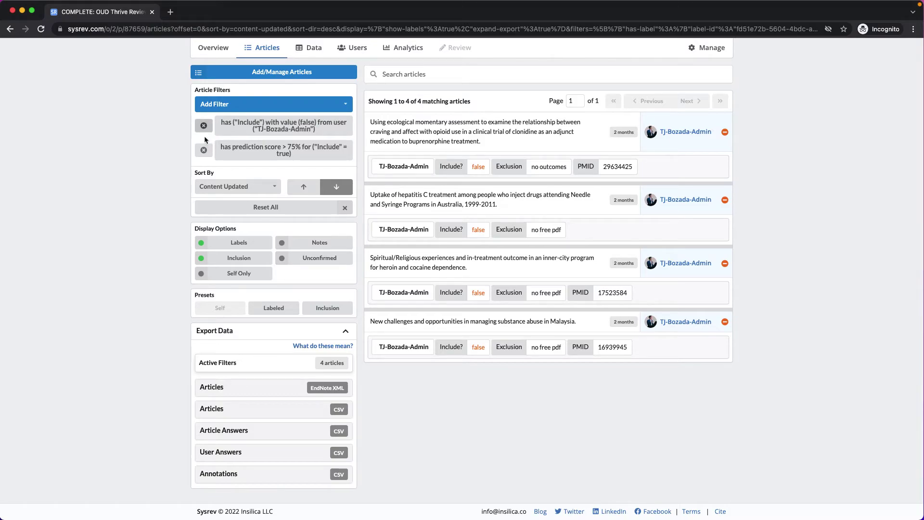
click(204, 149)
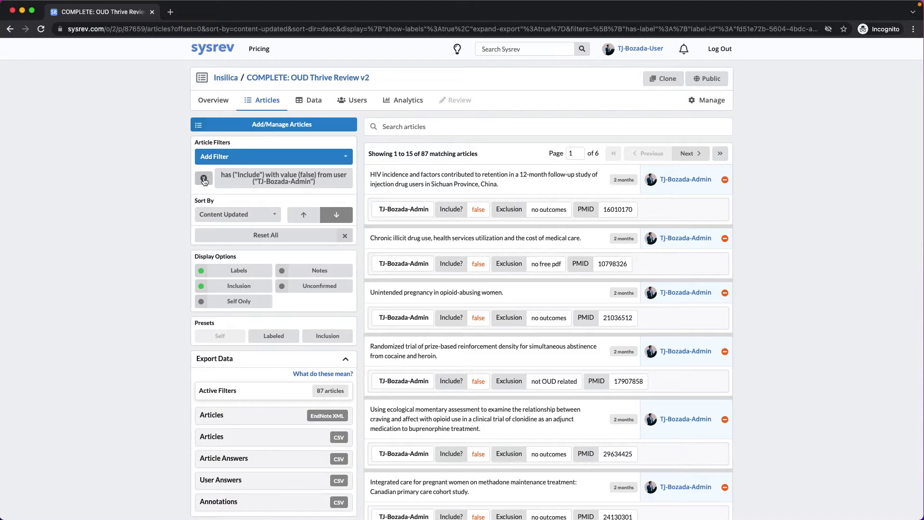
click(204, 179)
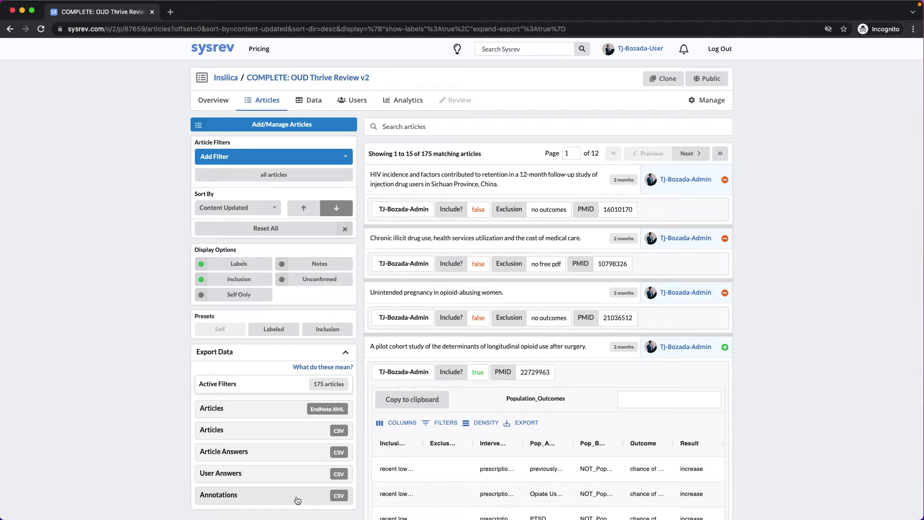
- Open the project's export page and select Population_Outcomes as the group label for the Group Label CSV export
click(707, 102)
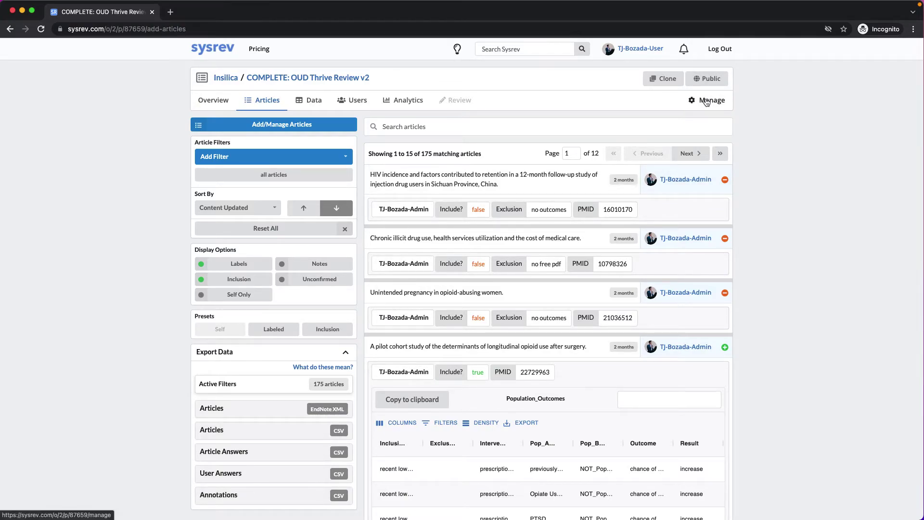
click(344, 121)
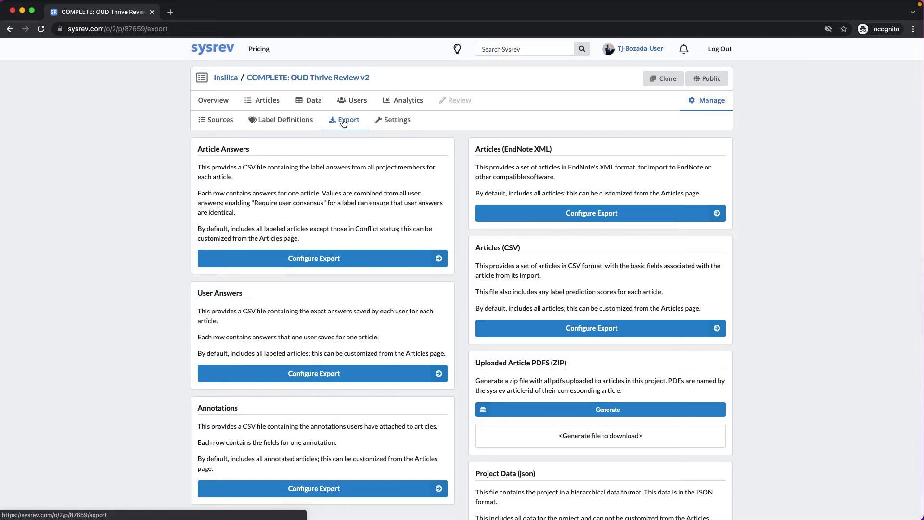
scroll(351, 164, down, 5)
scroll(350, 166, down, 2)
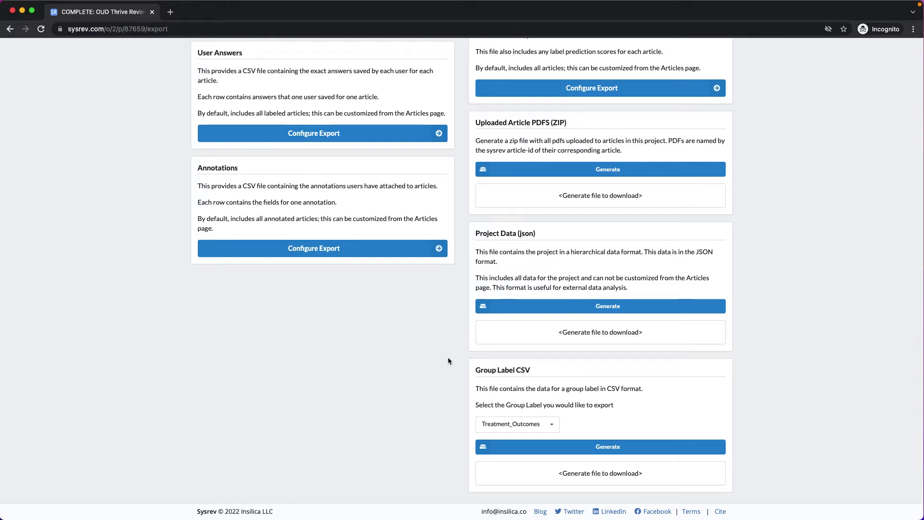
click(521, 429)
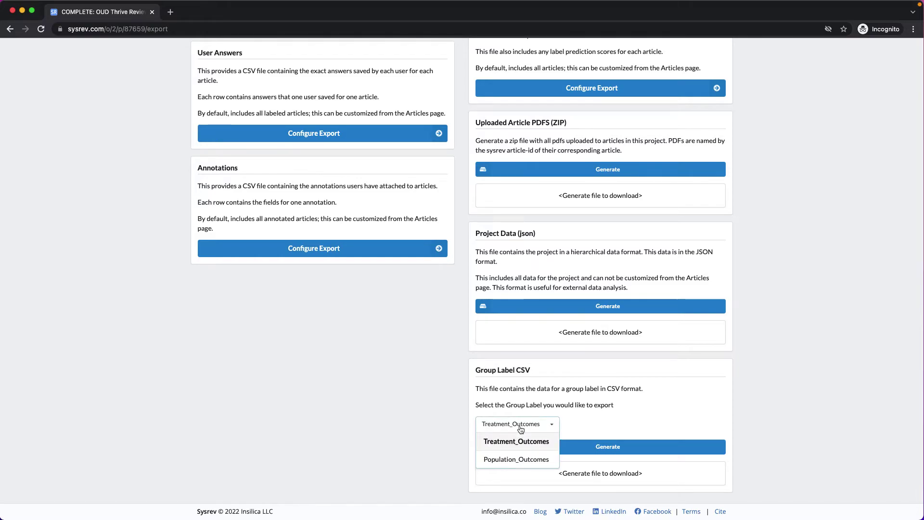
click(507, 462)
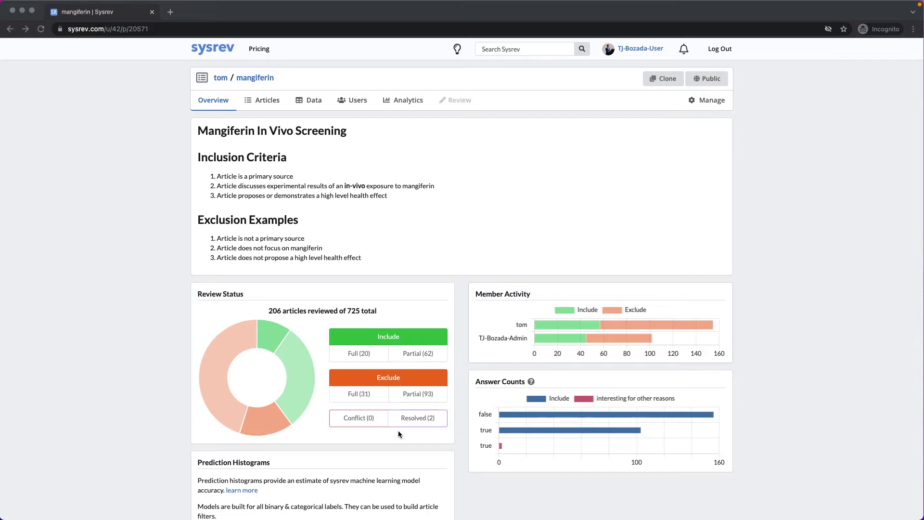
- Examine the mangiferin project's inclusion prediction histogram with the unreviewed articles hidden
scroll(466, 416, down, 2)
scroll(467, 417, down, 3)
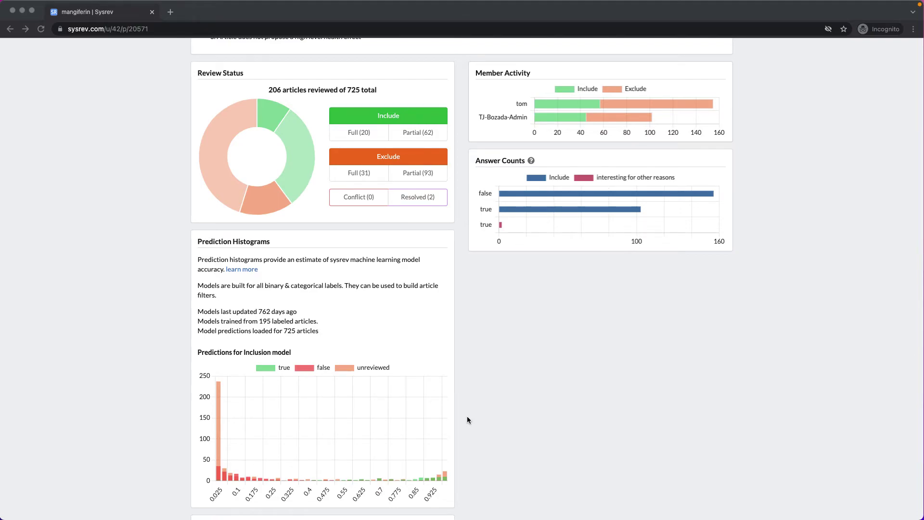
click(344, 367)
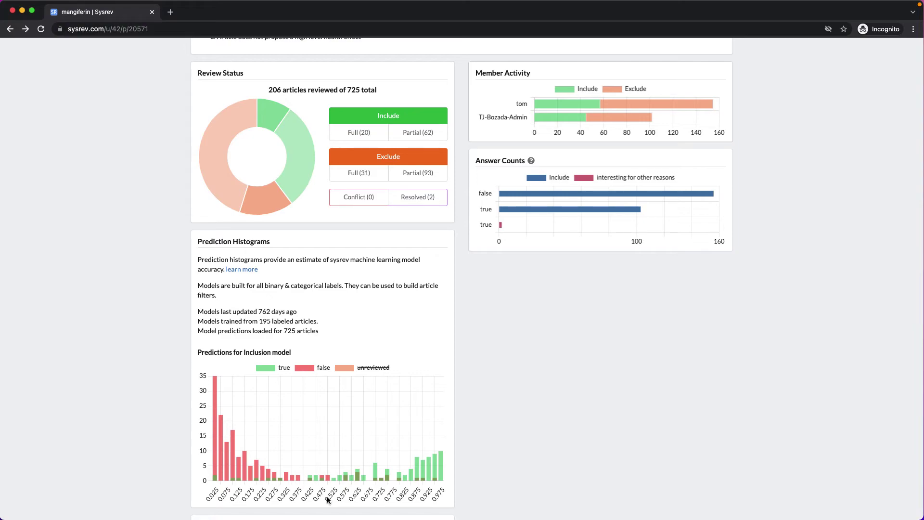
- Show only the unreviewed articles in the inclusion prediction histogram and inspect the bar at 0.025
click(345, 372)
click(305, 368)
click(265, 368)
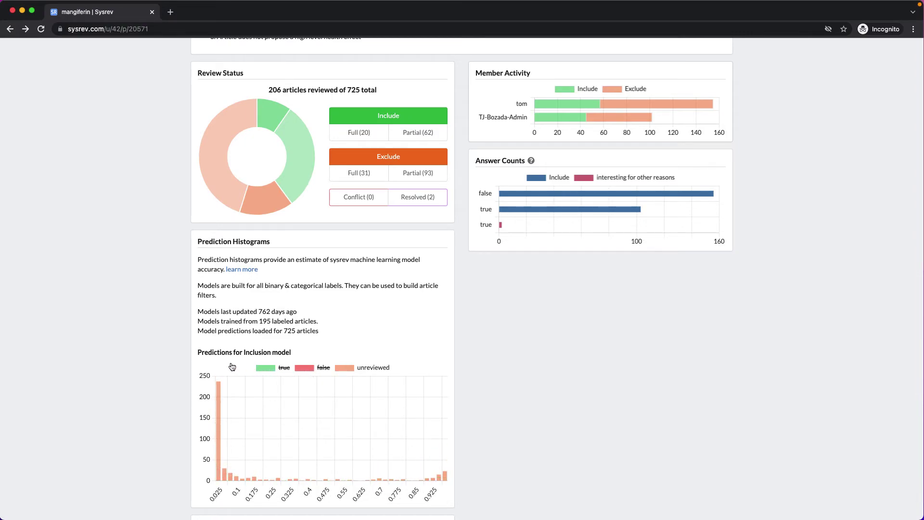
mouse_move(218, 401)
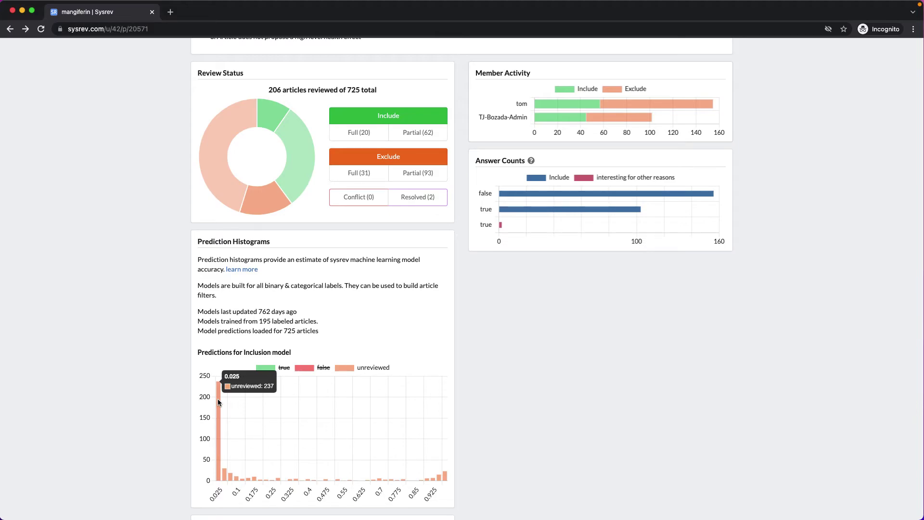
scroll(218, 399, up, 5)
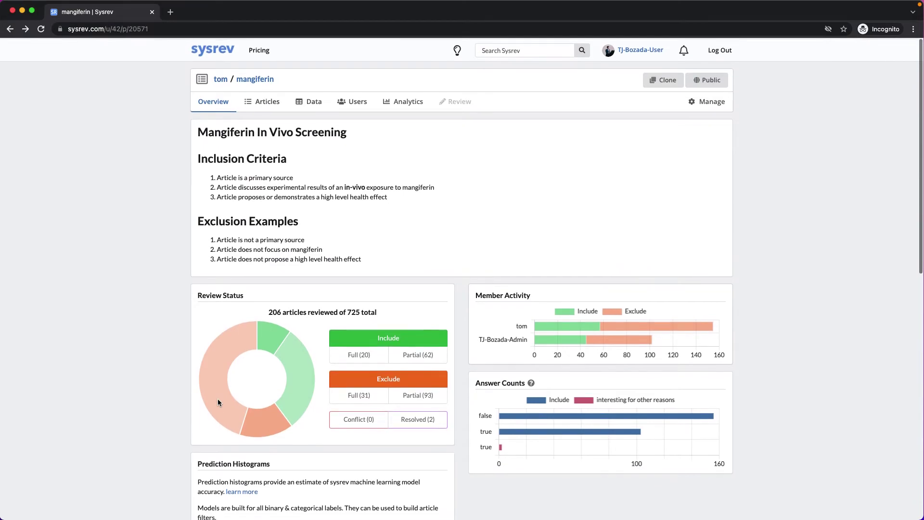
- Filter the mangiferin project's articles to those with an Include = Yes prediction score above 25%
click(259, 104)
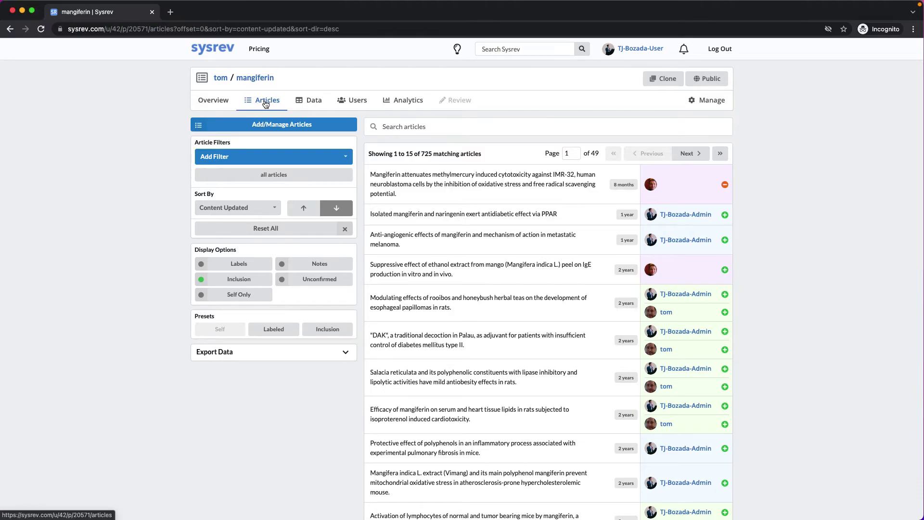
click(257, 157)
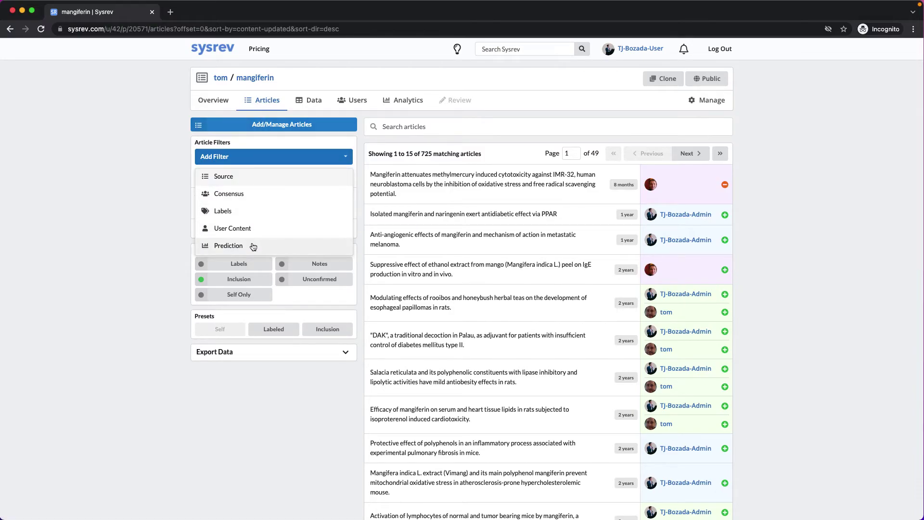
click(252, 245)
text(25)
click(257, 235)
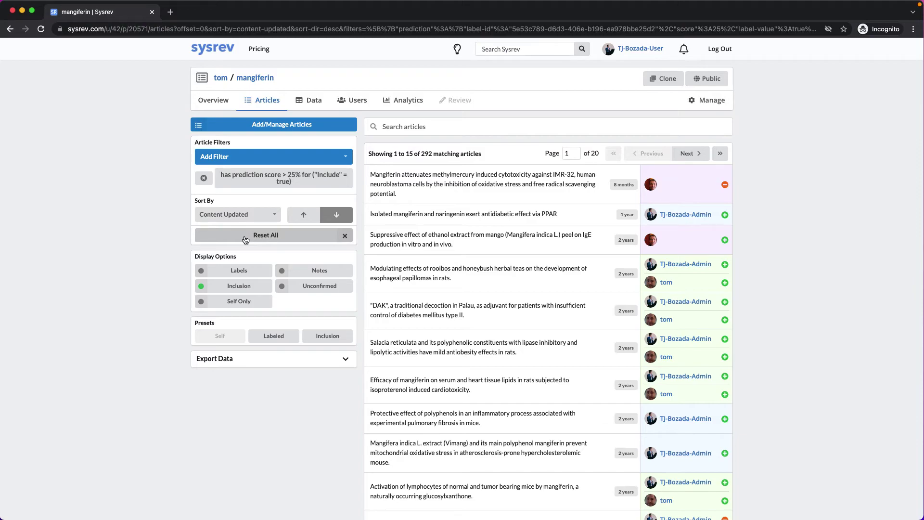
- Add a label filter matching articles whose Include label has the answer value Yes
click(264, 157)
click(250, 210)
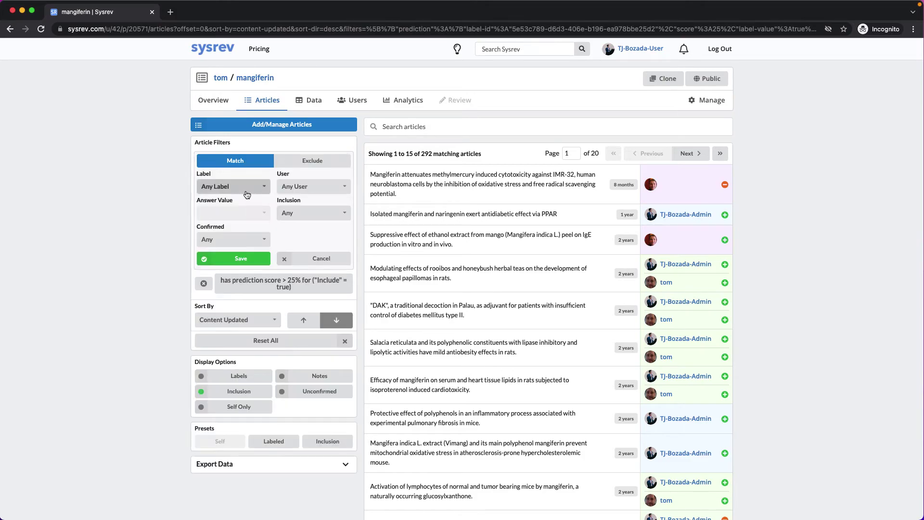
click(246, 188)
click(237, 225)
click(234, 215)
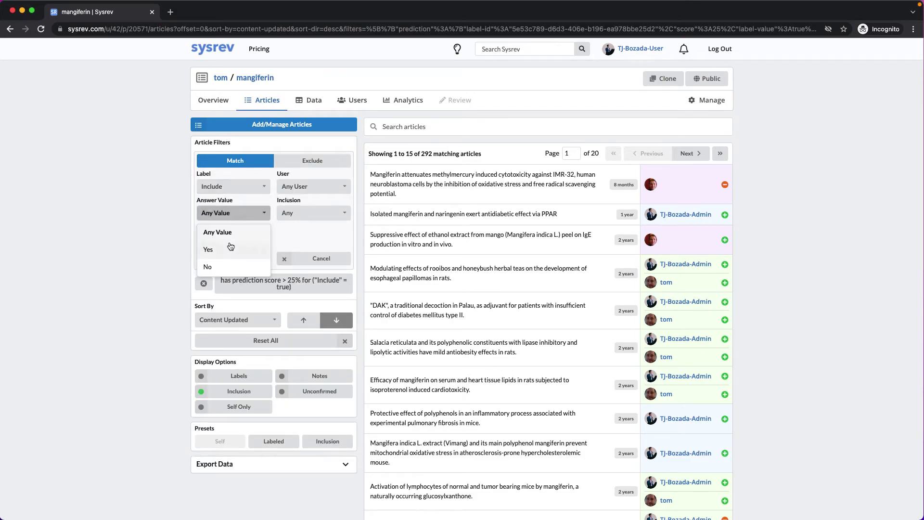
click(230, 248)
click(230, 259)
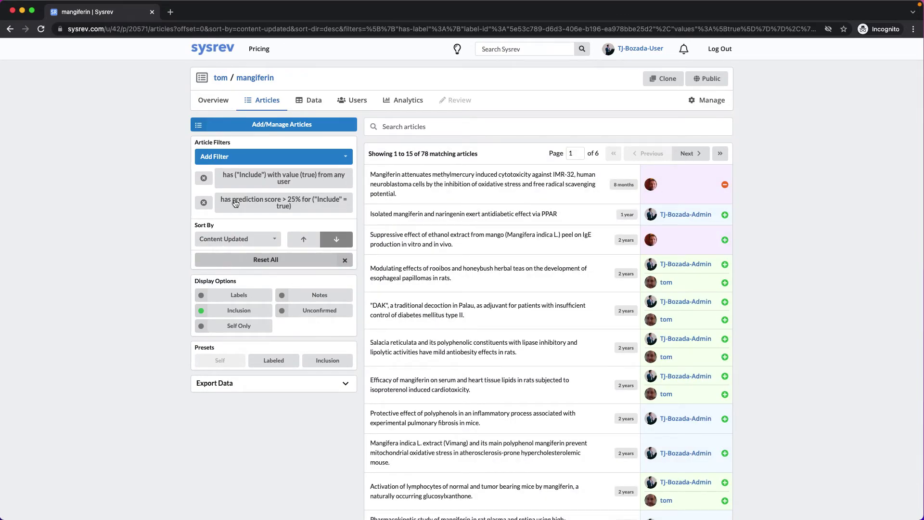
- Change the Include label filter's answer value to No
click(236, 178)
click(287, 190)
click(288, 189)
click(247, 216)
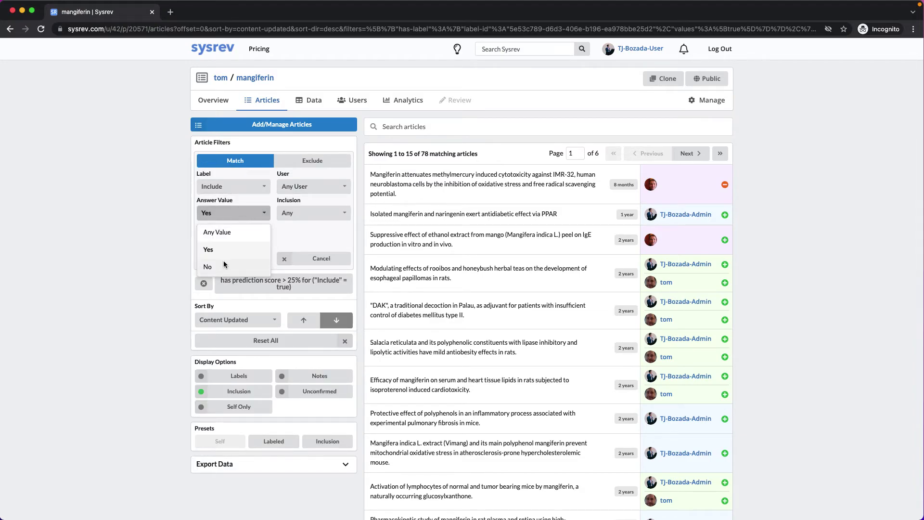
click(225, 266)
click(231, 260)
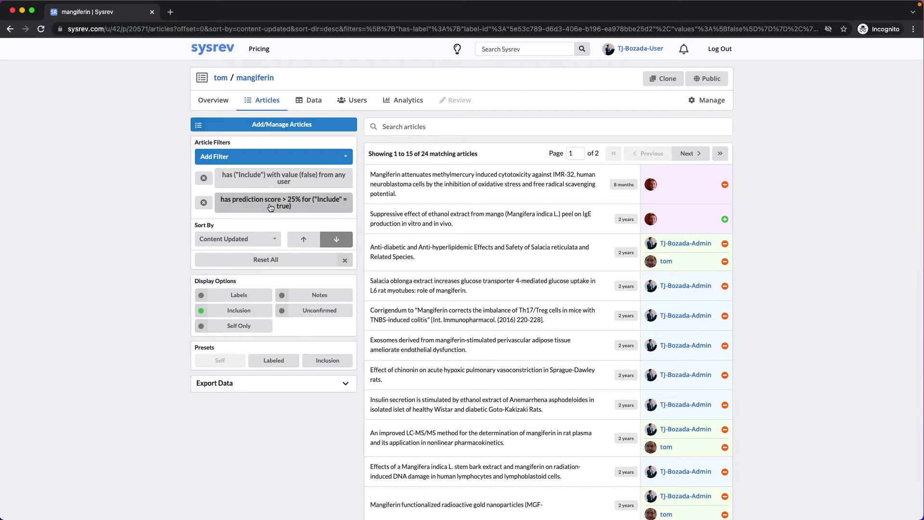
- Change the Include label filter to exclude articles with any Include answer value
click(258, 177)
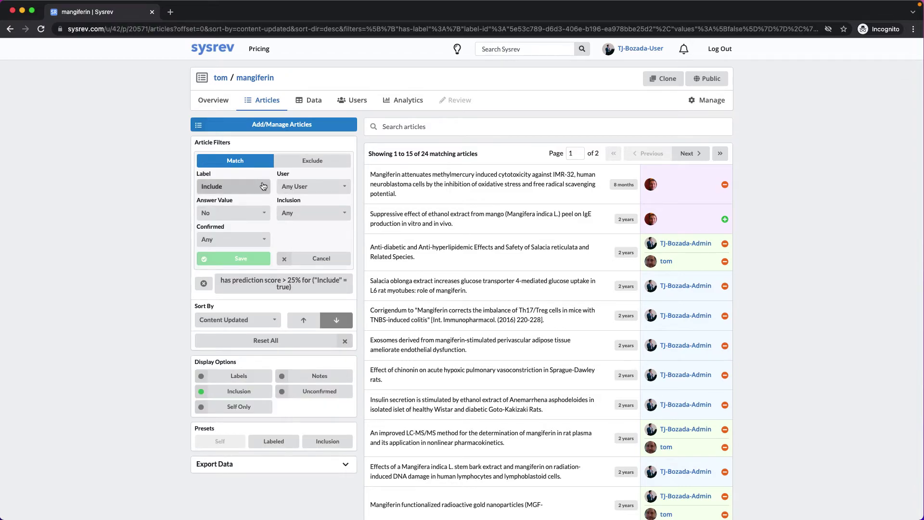
click(252, 212)
click(239, 233)
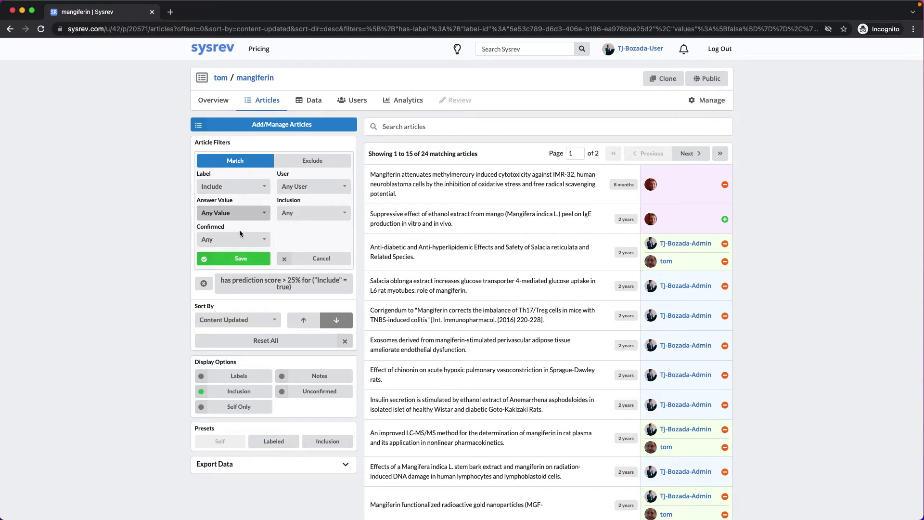
click(295, 166)
click(248, 262)
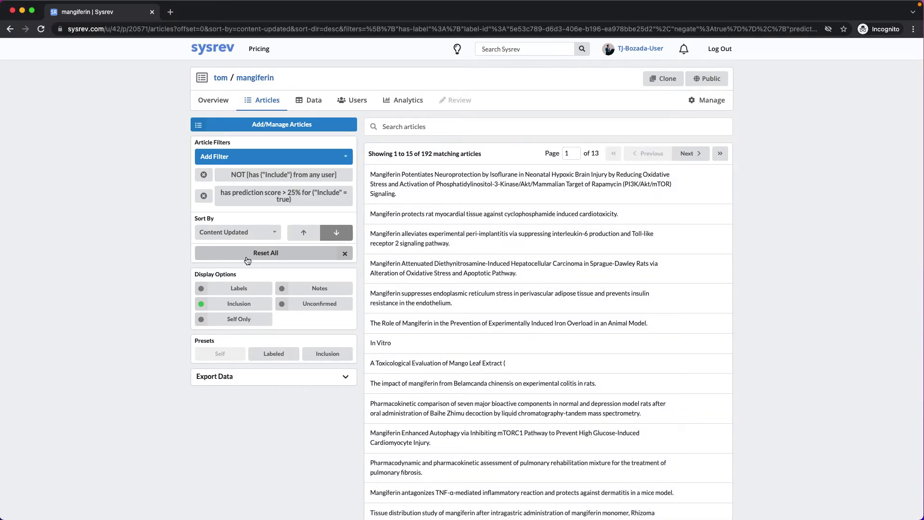
- Remove the Include label exclusion filter and expand the data export options for the prediction-filtered articles
click(204, 175)
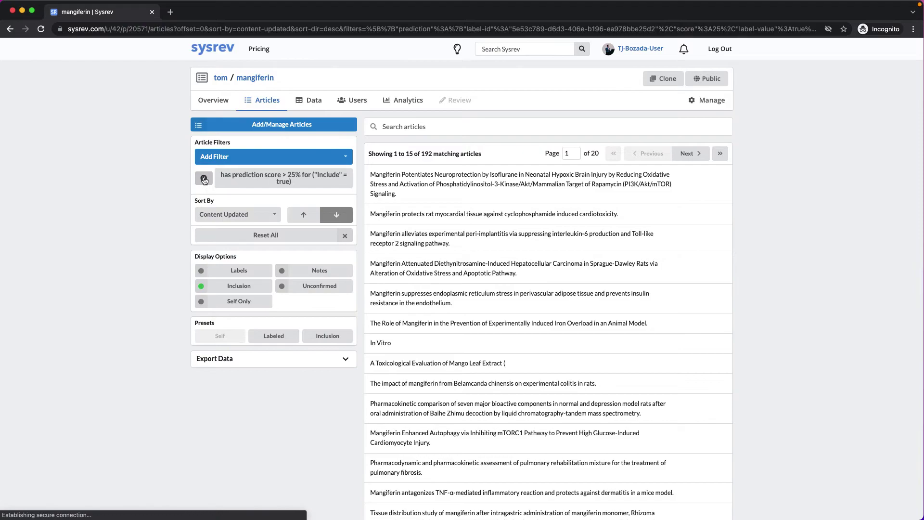
click(275, 359)
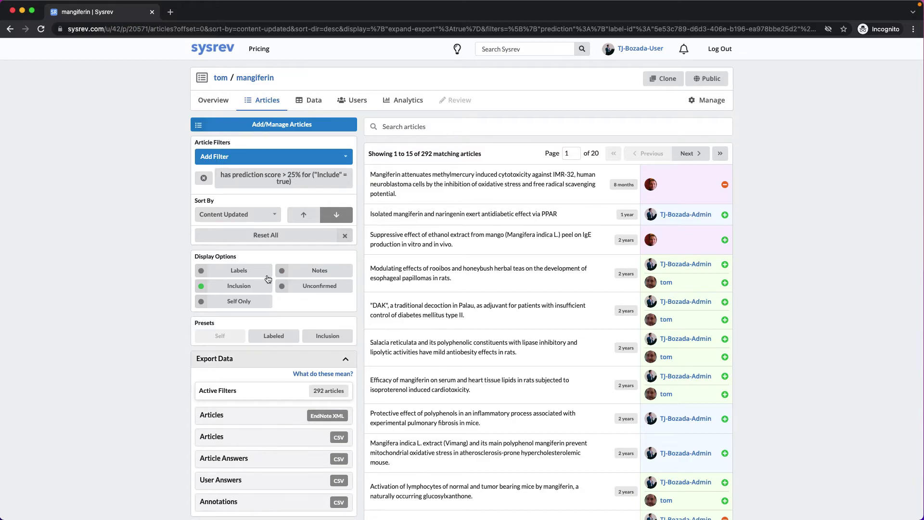
- Open the featured Mangiferin - Data Extraction project and list the articles counted under the Organ answer heart/cardiovascular
click(208, 54)
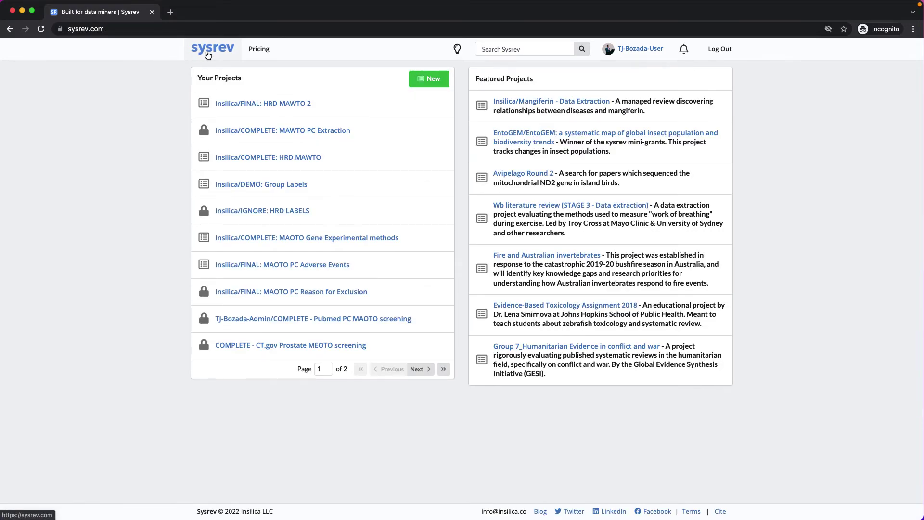
click(519, 103)
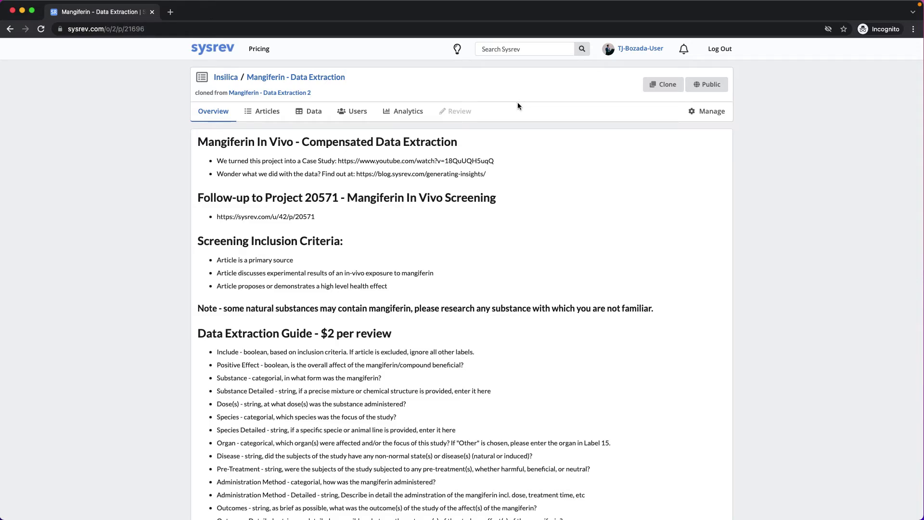
scroll(518, 105, down, 3)
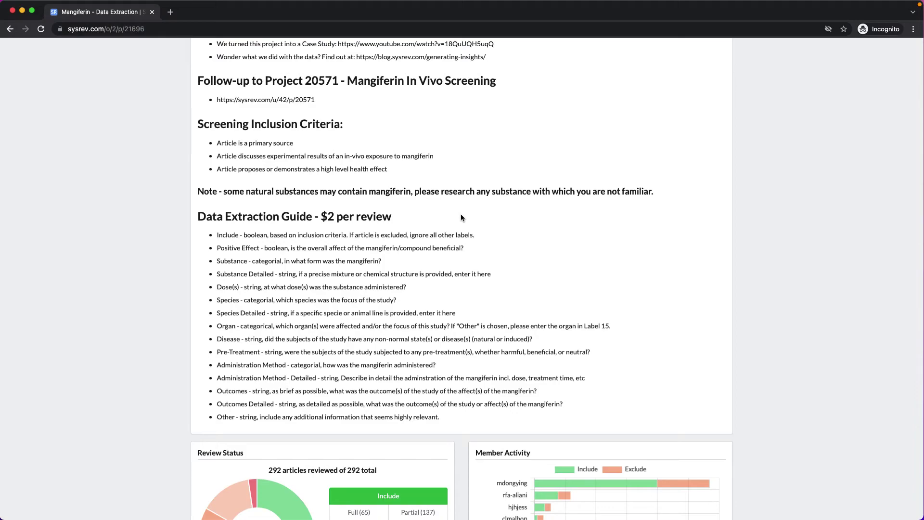
scroll(461, 218, down, 10)
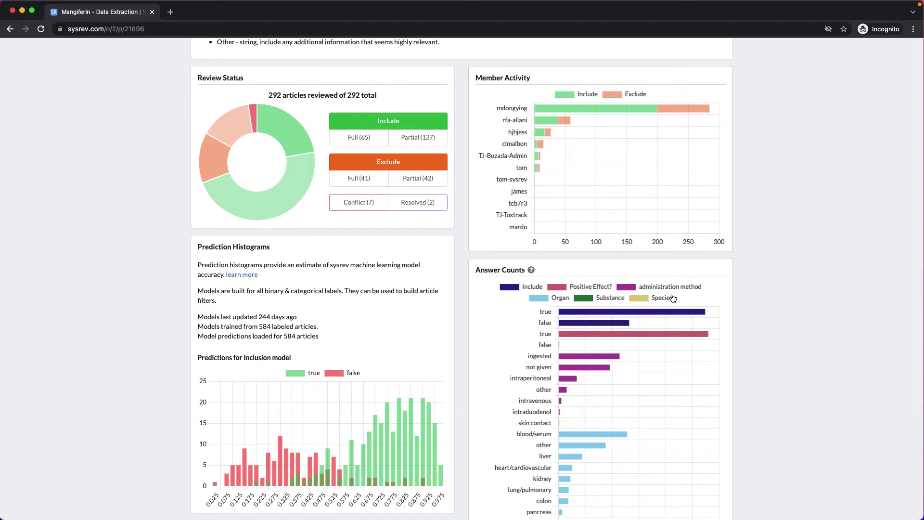
scroll(672, 298, down, 3)
scroll(640, 268, down, 1)
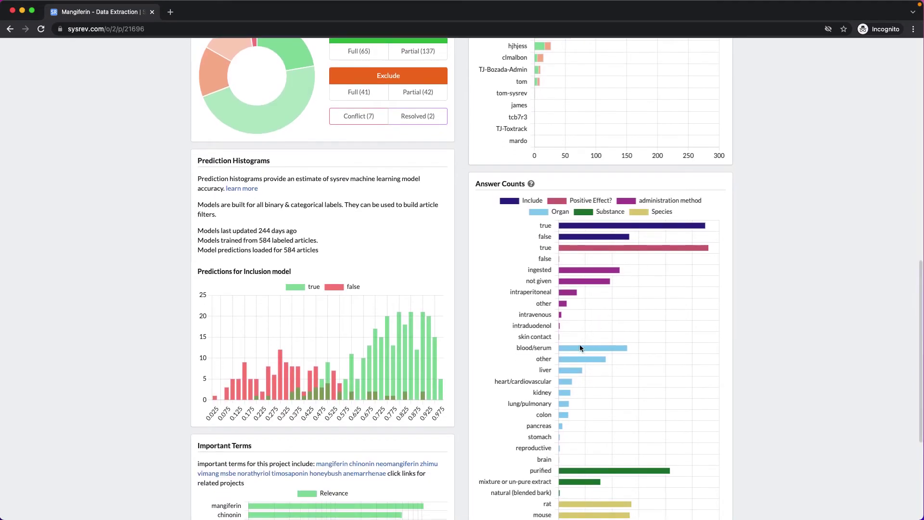
click(566, 378)
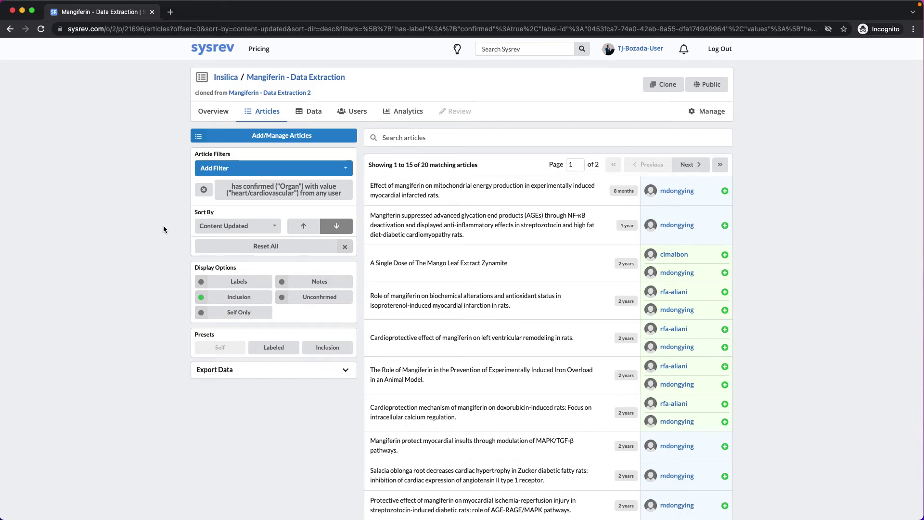
- Replace the Organ label filter with a prediction filter for Organ = heart/cardiovascular scoring above 75%
click(198, 195)
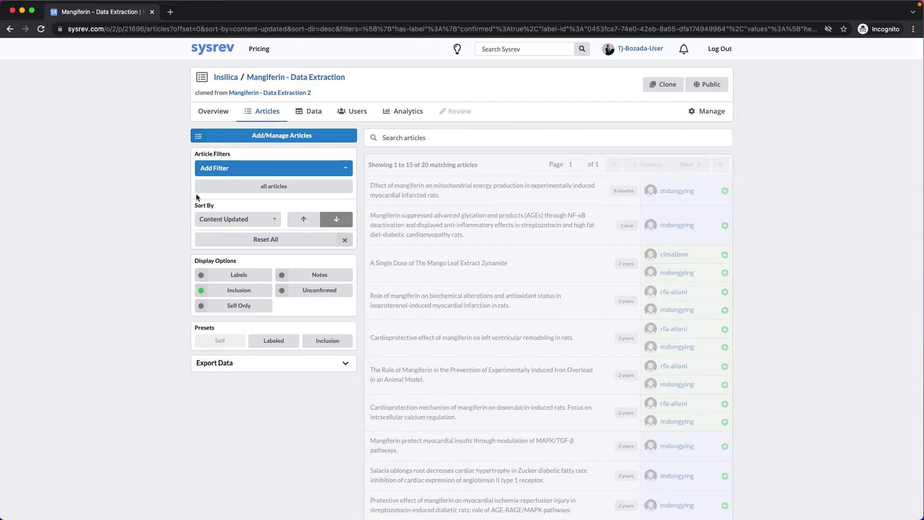
click(219, 172)
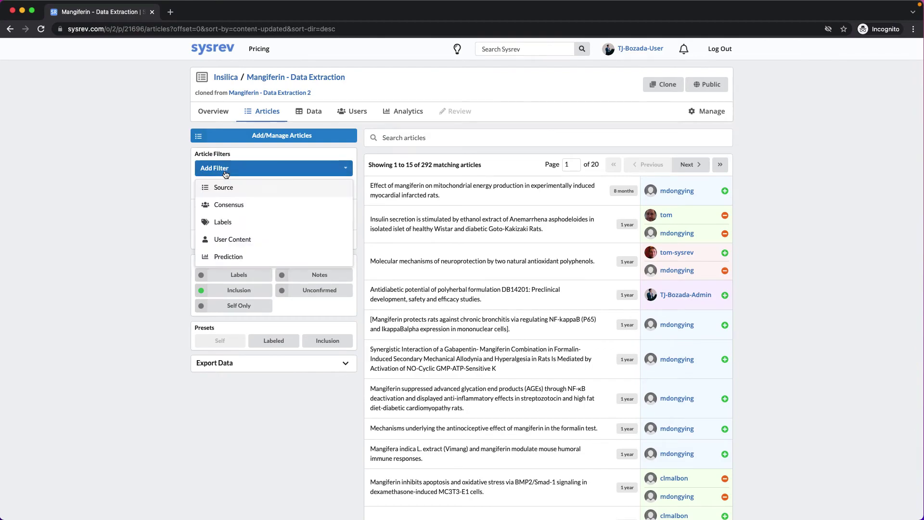
click(221, 253)
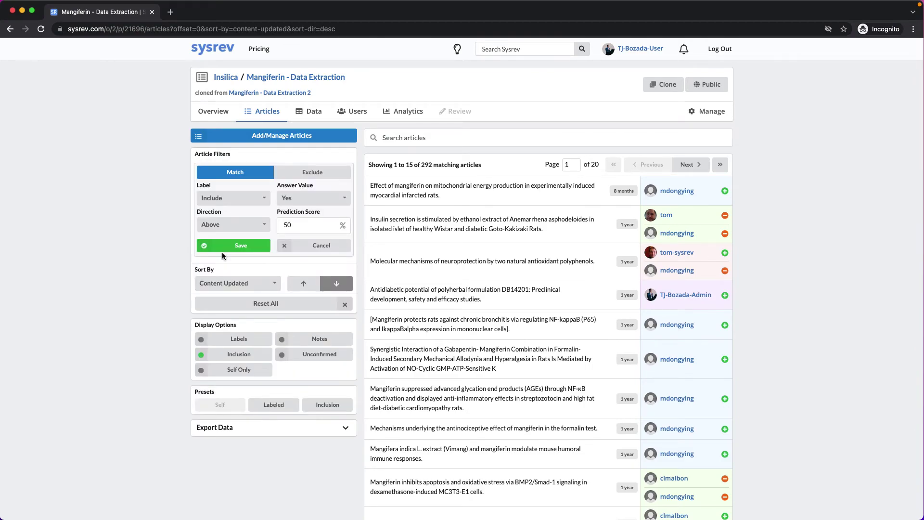
drag(297, 225, 276, 224)
text(75)
click(238, 198)
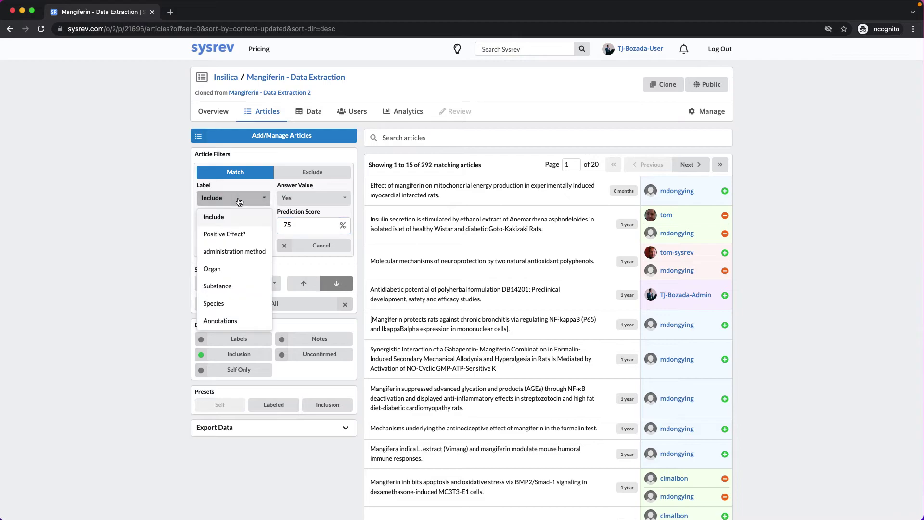
click(228, 270)
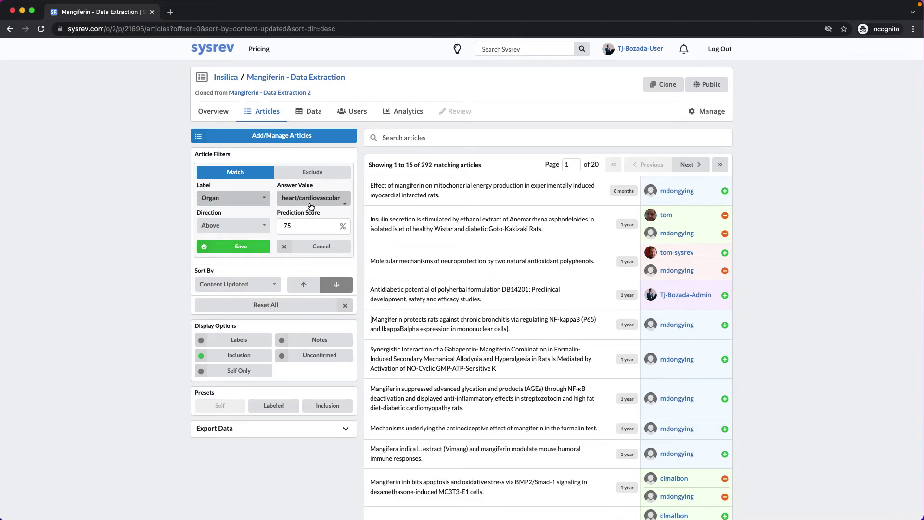
click(233, 247)
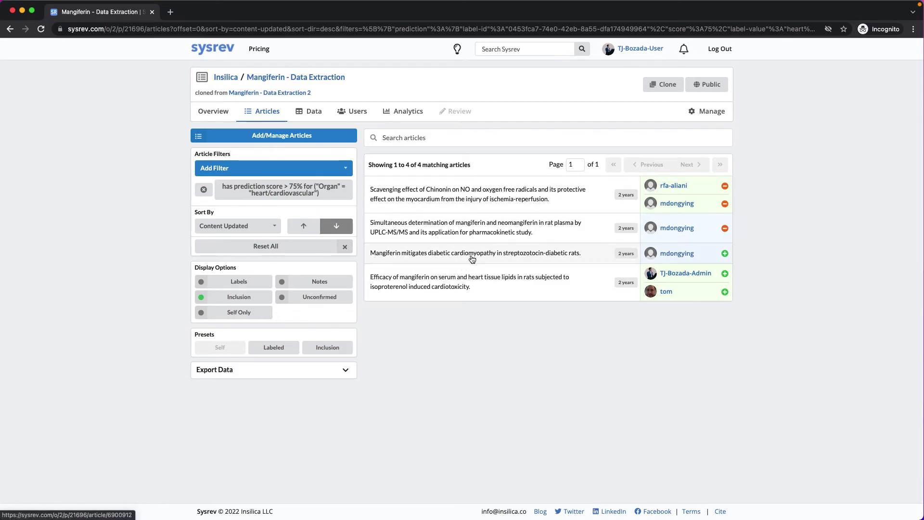
- Open the article on mangiferin's efficacy on serum and heart tissue lipids and examine its reviewer labels and prediction probabilities
click(458, 296)
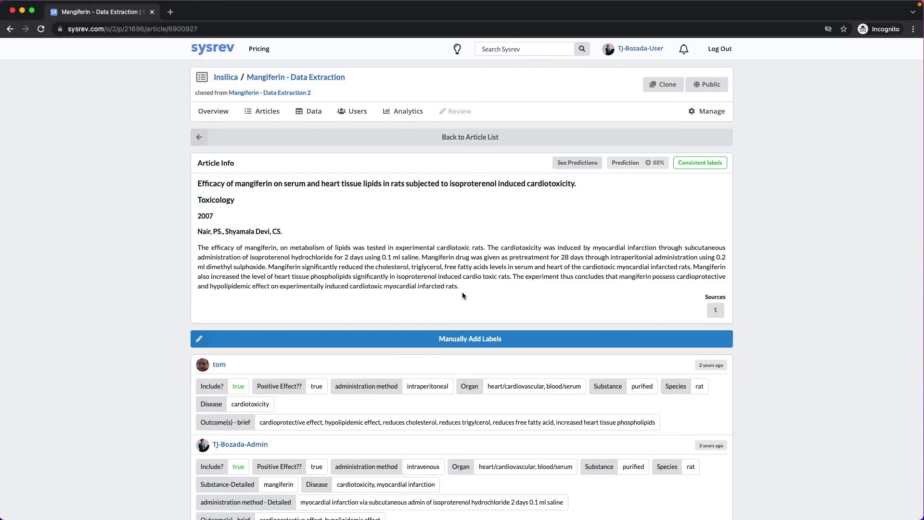
scroll(462, 295, down, 2)
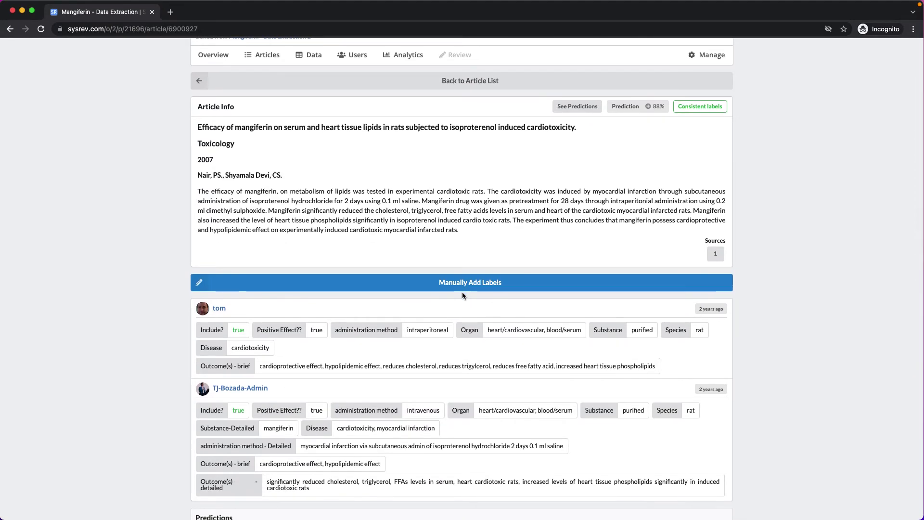
scroll(462, 292, down, 6)
scroll(461, 291, down, 4)
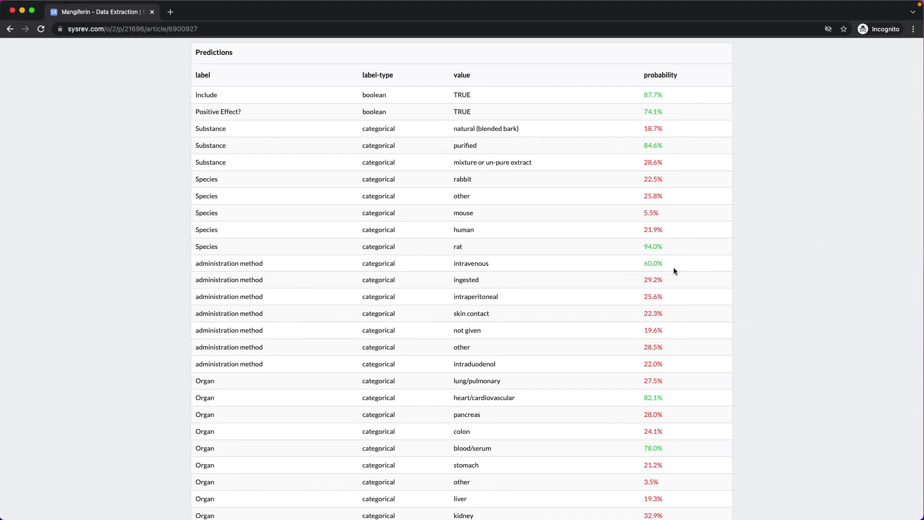
scroll(674, 268, down, 2)
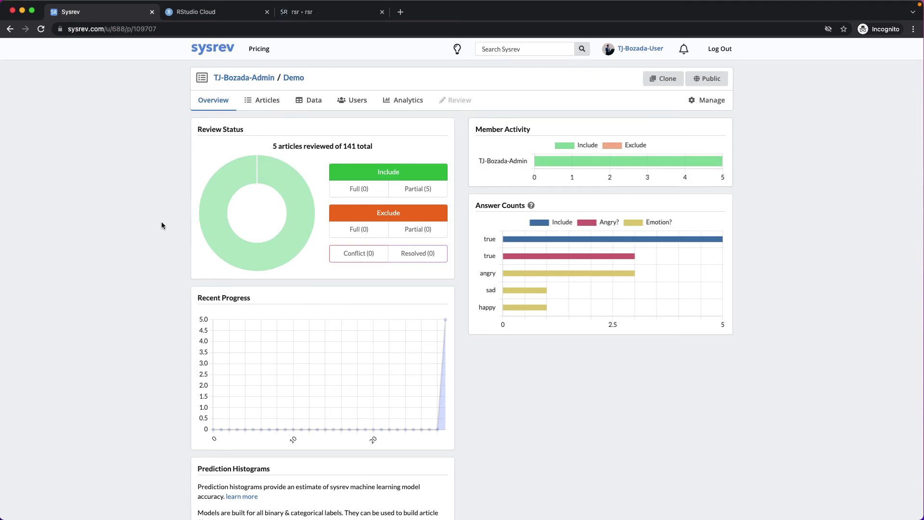
- Switch to the rsr documentation site and open its function reference
key(ctrl+Tab)
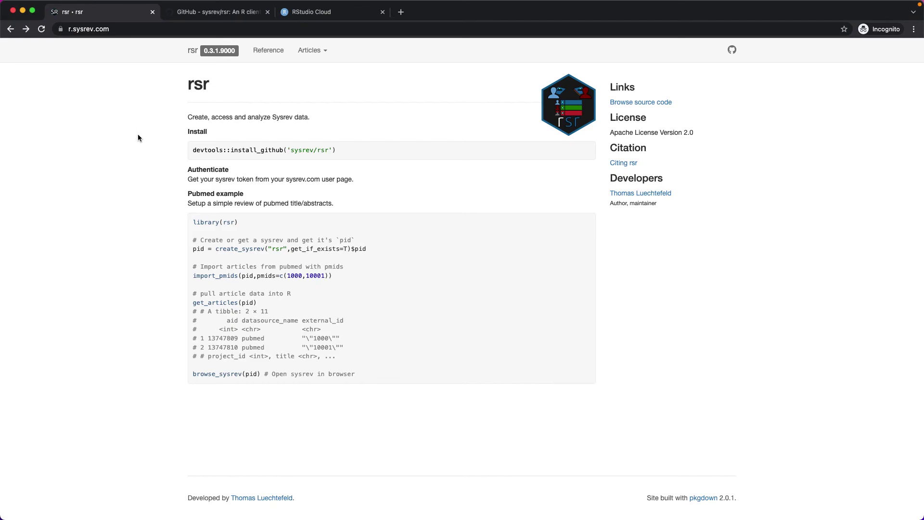
click(268, 52)
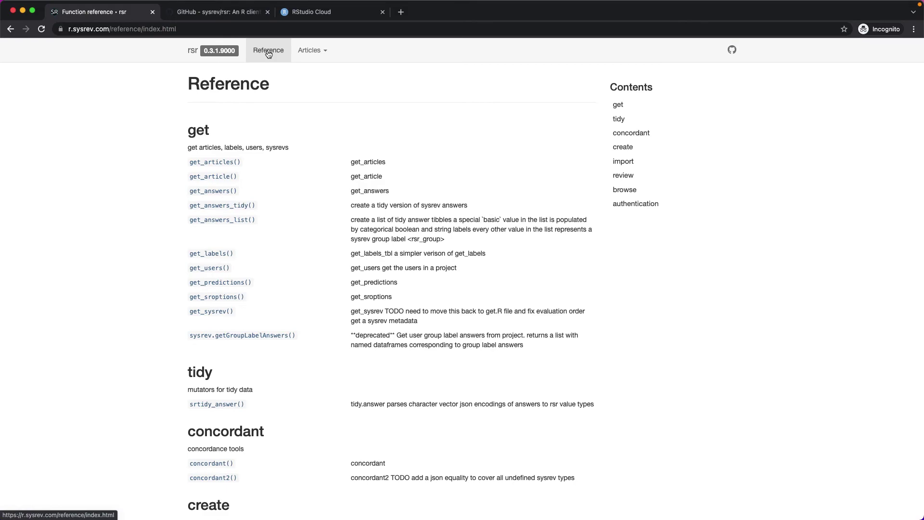
- Switch to RStudio Cloud and load the dplyr, RSysrev and ggplot2 libraries from sysrev-demo.rmd
key(ctrl+Tab)
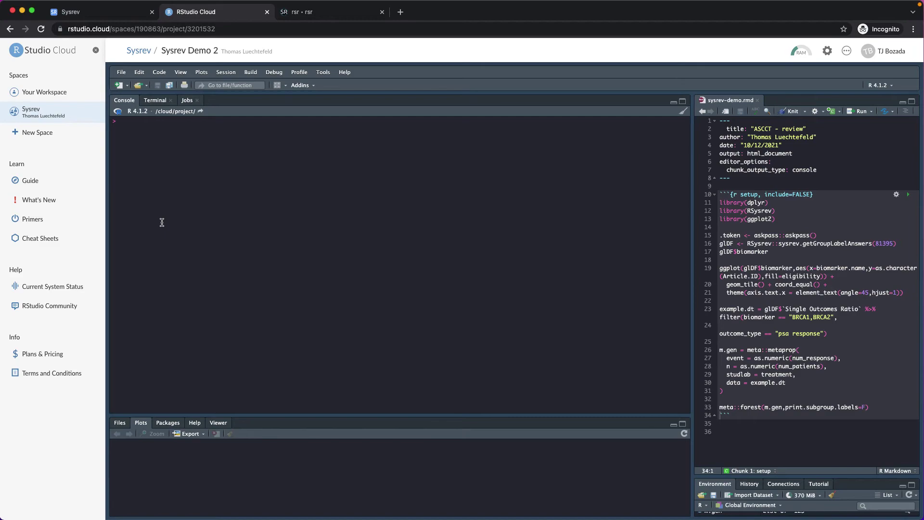
click(719, 202)
key(super+Return)
key(super+Return)
key(super+Return)
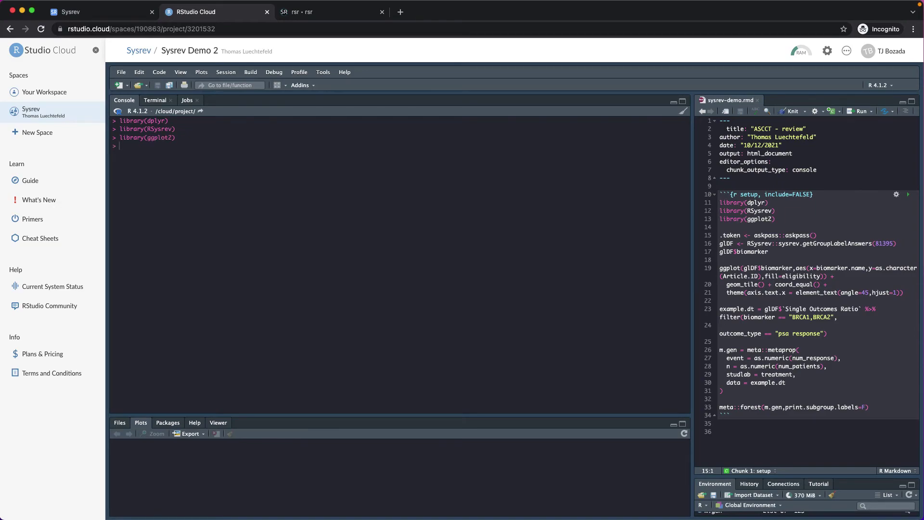
- Run the askpass line, supply the Sysrev token in the password prompt, and fetch the group label answers of project 81395 into glDF
key(super+Return)
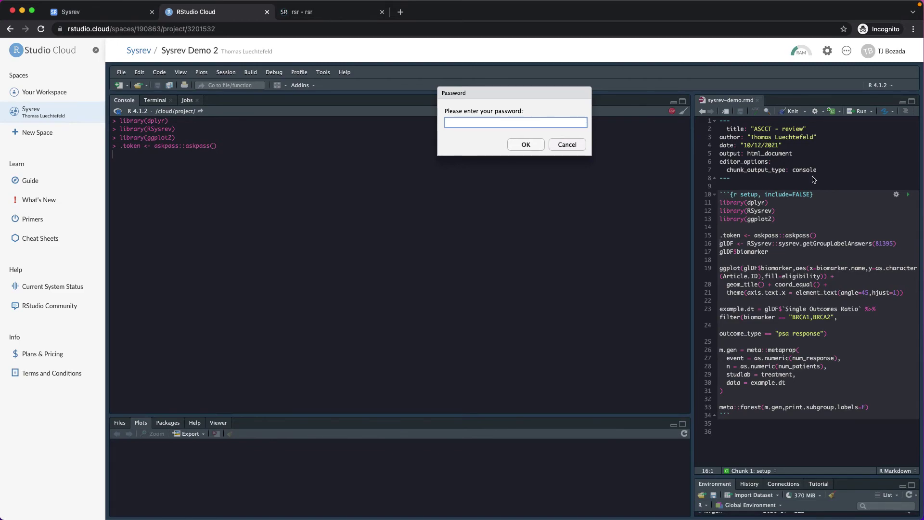
key(super+Tab)
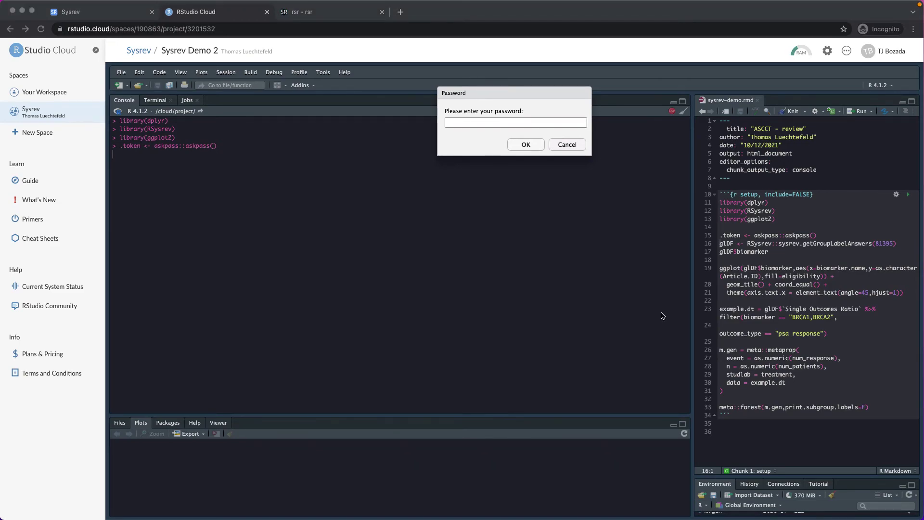
click(523, 124)
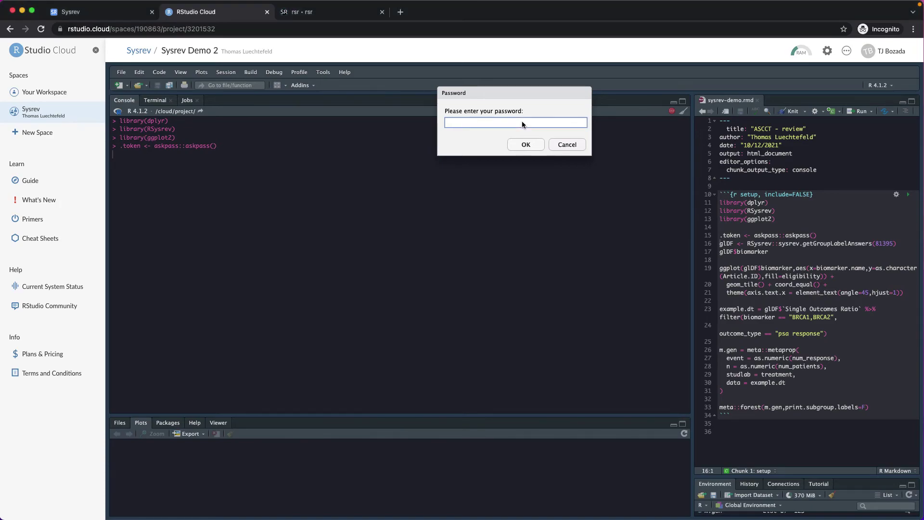
key(super+v)
click(523, 145)
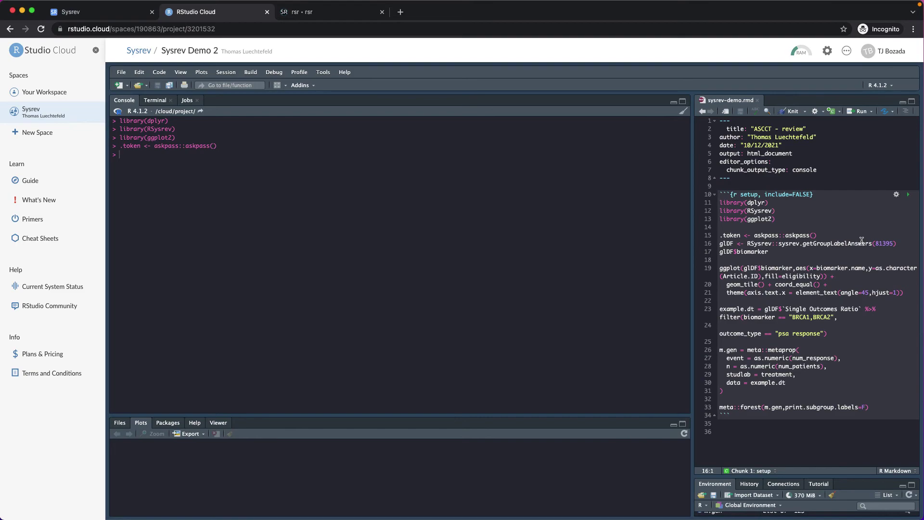
key(super+Return)
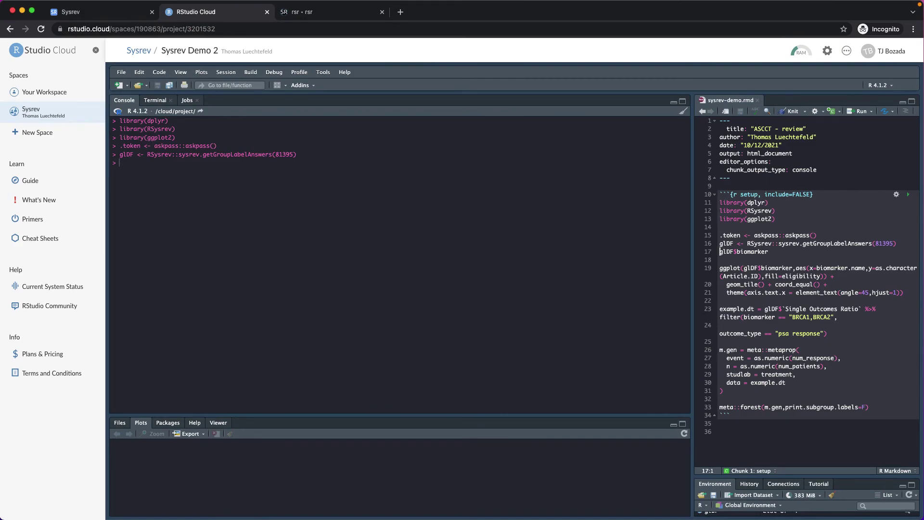
- Switch to Sysrev, open the Circulating Tumor DNA Genomics article in FINAL: HRD MAWTO 2, and examine its group label tables from relative outcomes to biomarker
key(ctrl+shift+Tab)
click(222, 48)
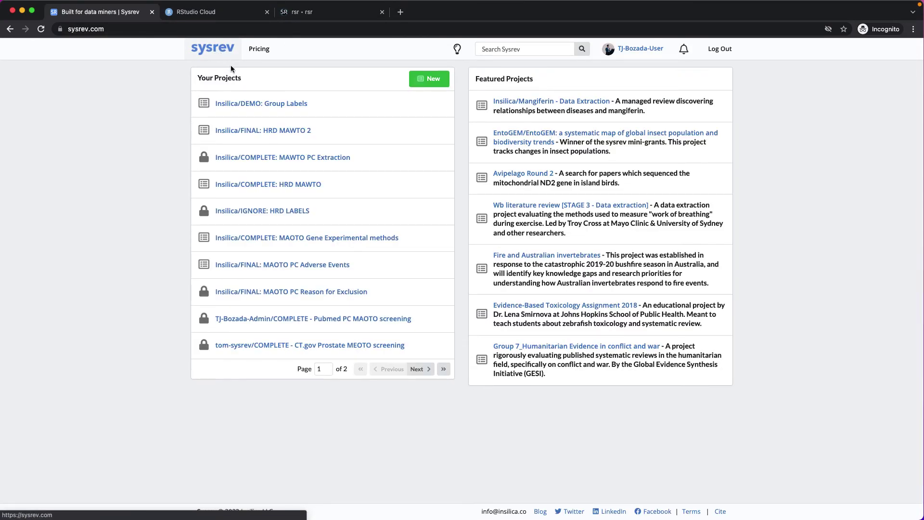
click(251, 131)
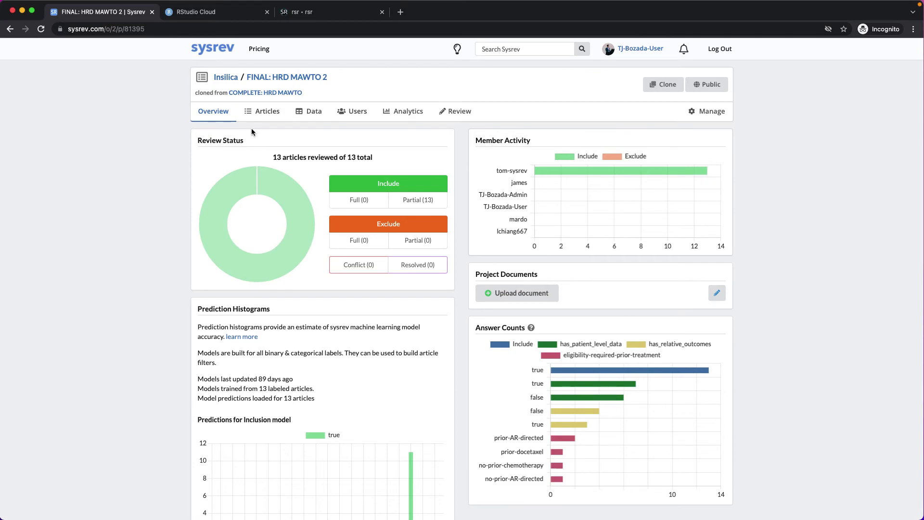
click(261, 113)
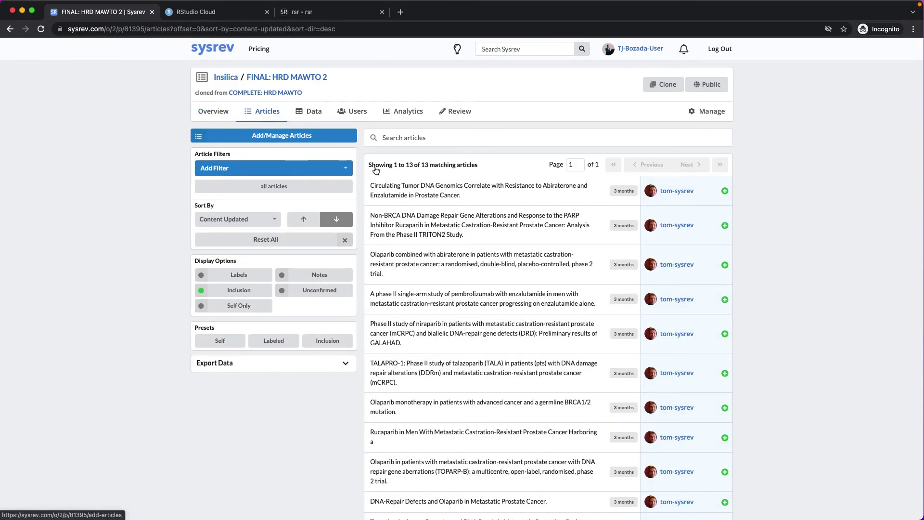
click(391, 189)
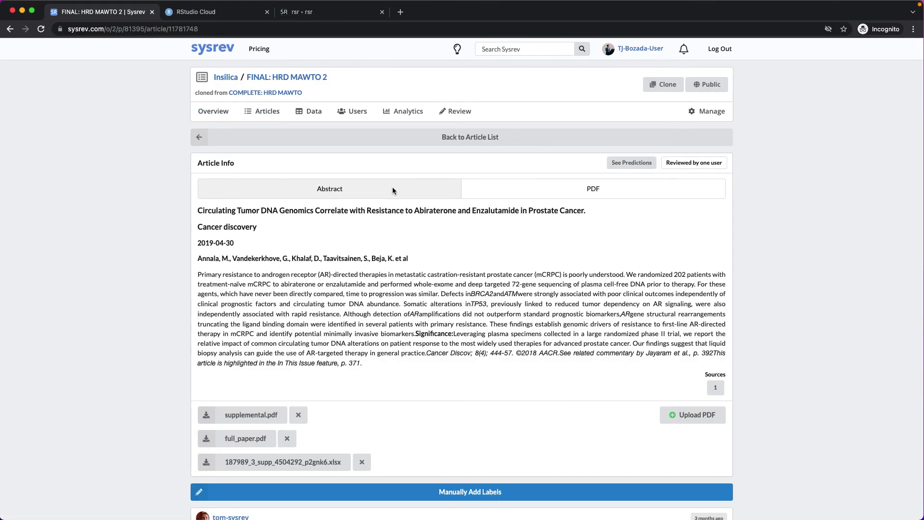
scroll(388, 208, down, 7)
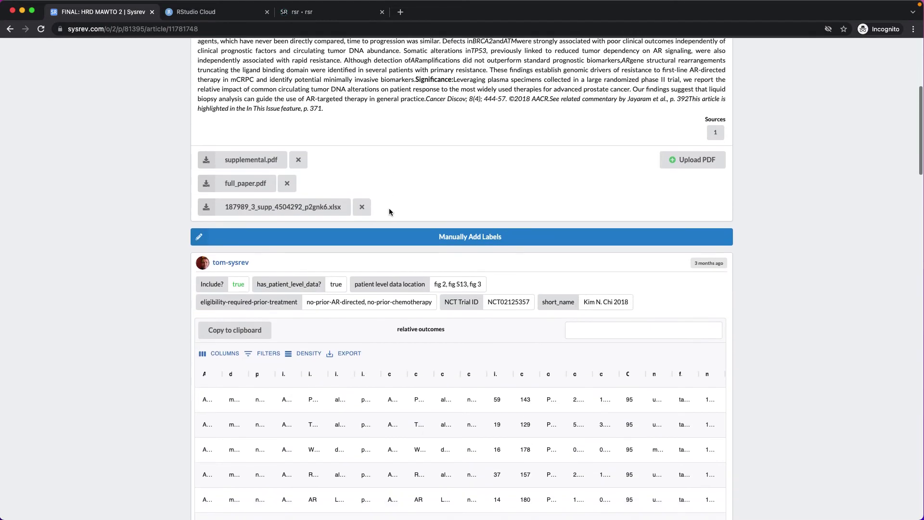
scroll(381, 241, down, 1)
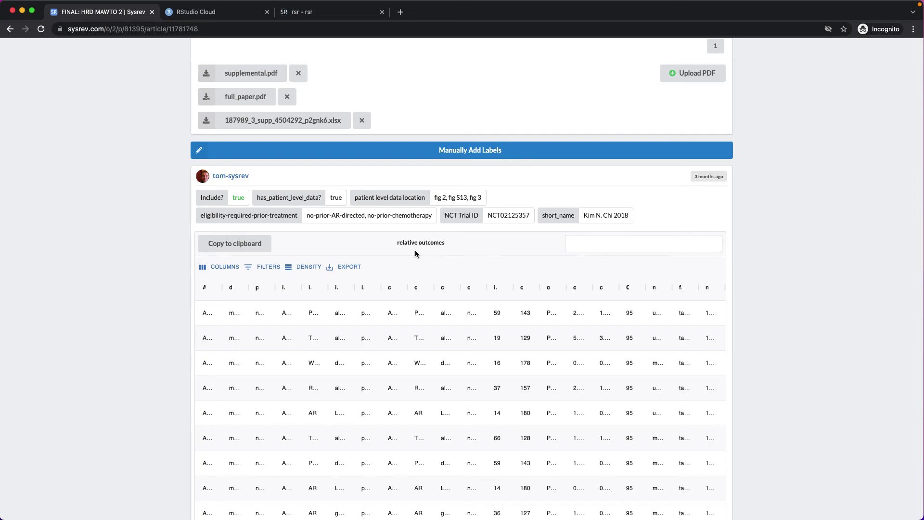
scroll(415, 250, down, 10)
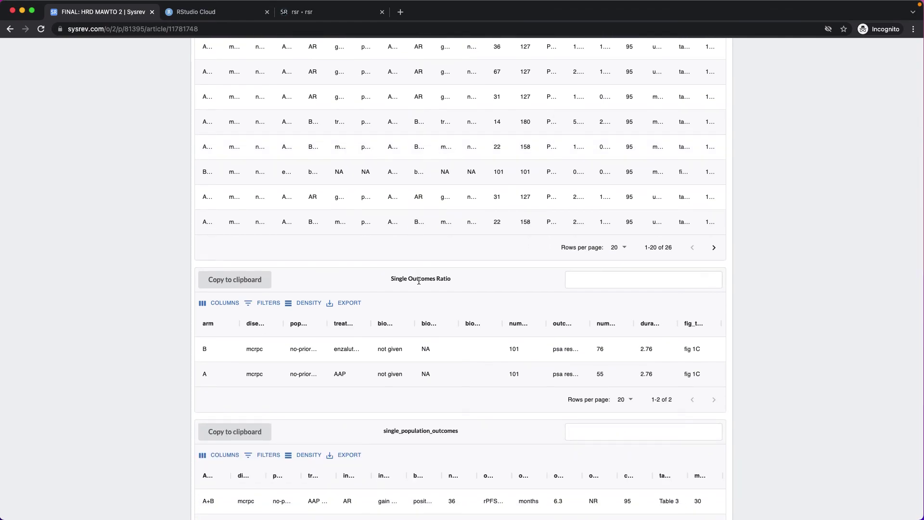
scroll(419, 281, down, 4)
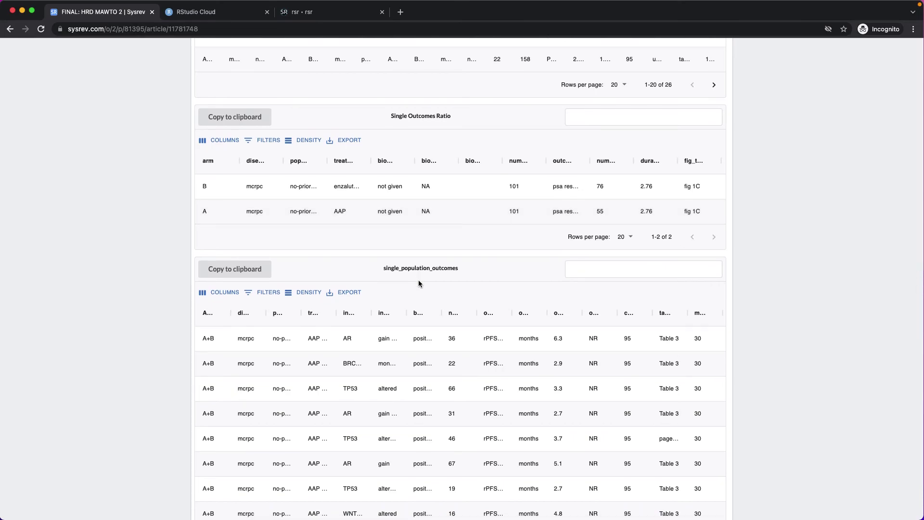
scroll(418, 279, down, 12)
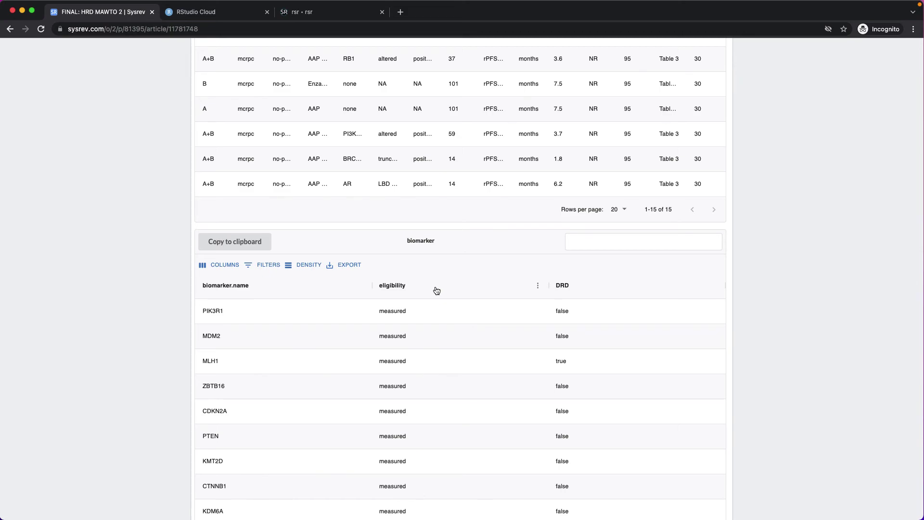
- Switch back to RStudio Cloud and list the table names in glDF with names(glDF)
key(ctrl+Tab)
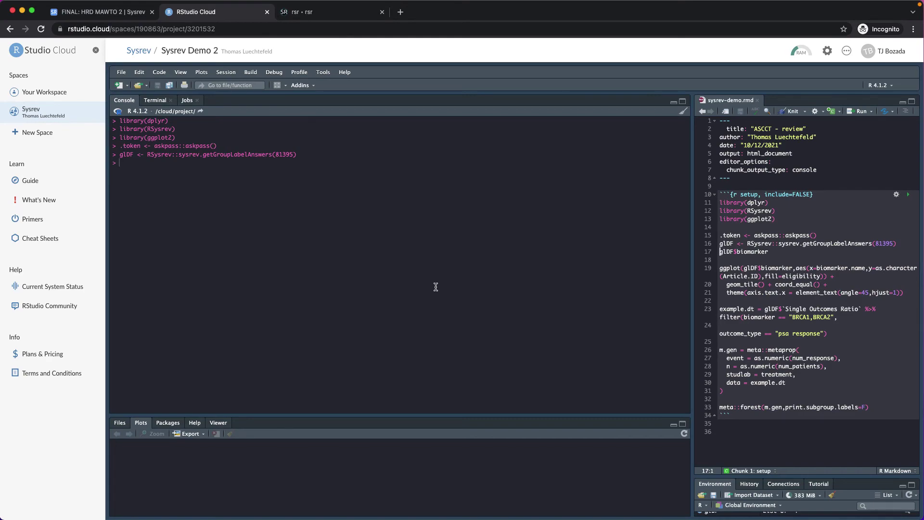
text(names()
text(glDF)
key(Return)
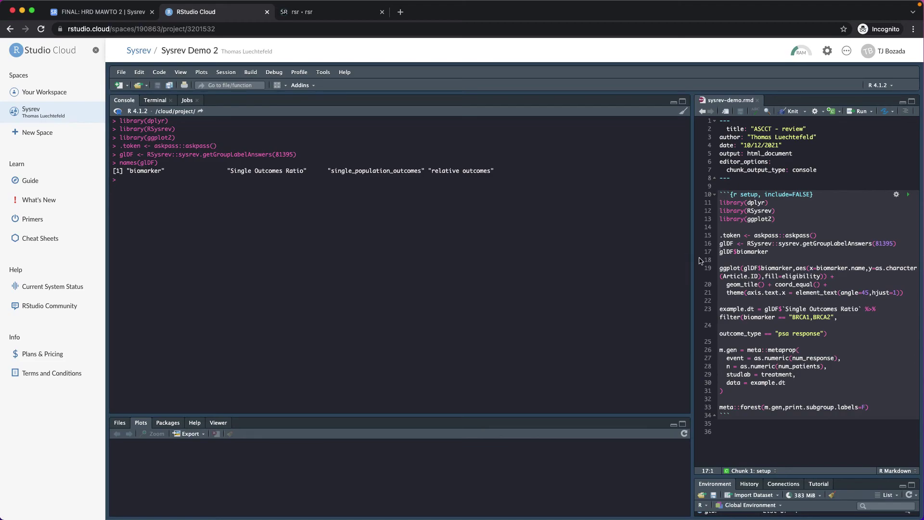
- Print the glDF$biomarker table and read through its biomarker name, DRD, eligibility and article ID columns
key(ctrl+Return)
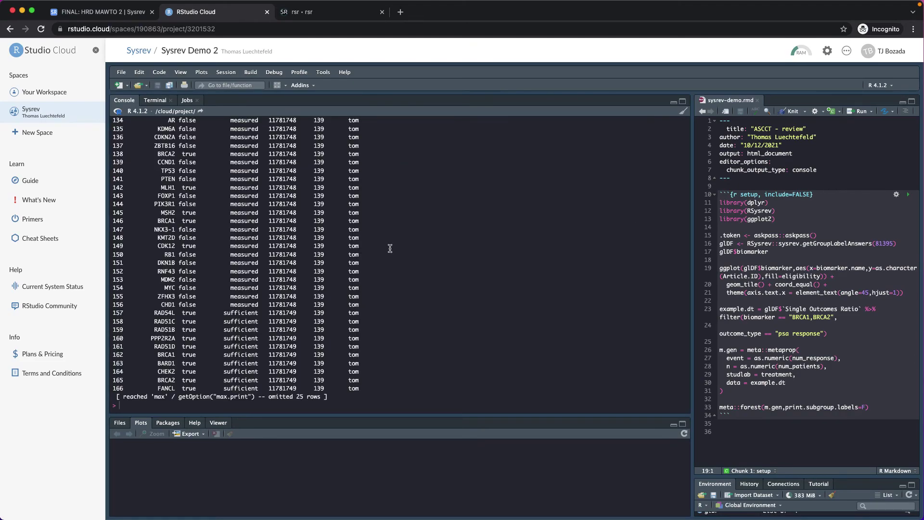
scroll(376, 269, up, 10)
scroll(376, 269, up, 20)
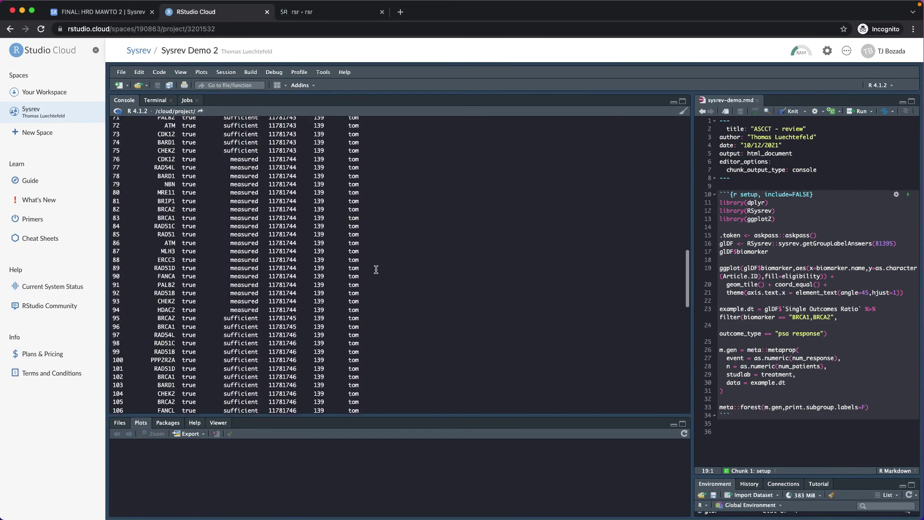
scroll(376, 269, up, 4)
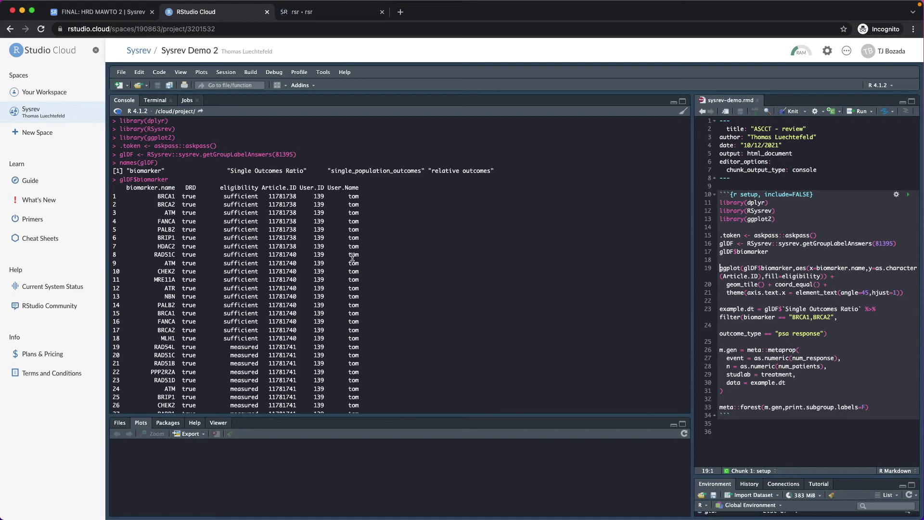
scroll(403, 253, down, 10)
scroll(403, 253, down, 10)
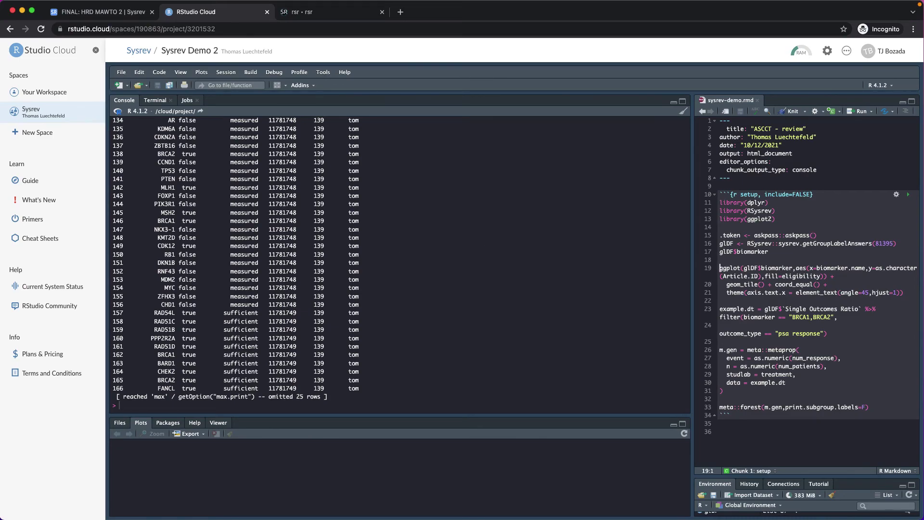
- Run the ggplot tile chart of biomarker names against article IDs, filled by eligibility, and enlarge the plot area temporarily to inspect it
key(ctrl+Return)
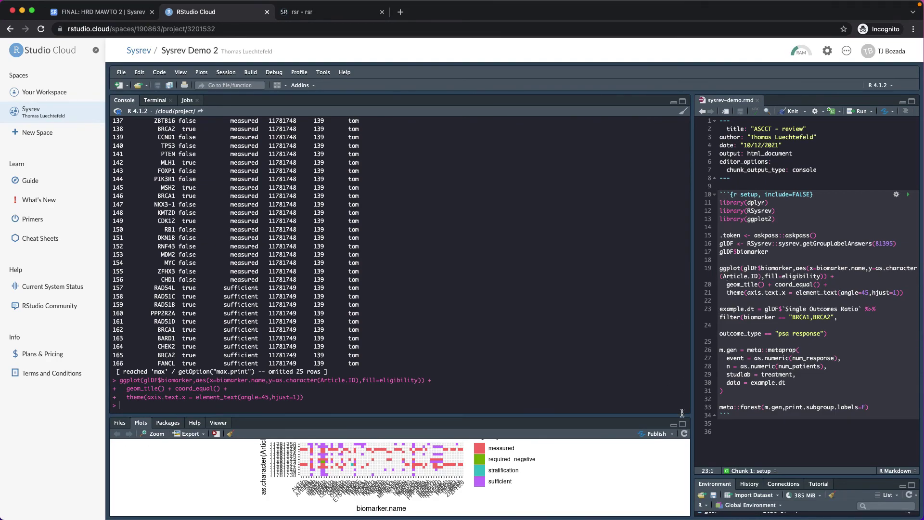
drag(686, 415, 674, 272)
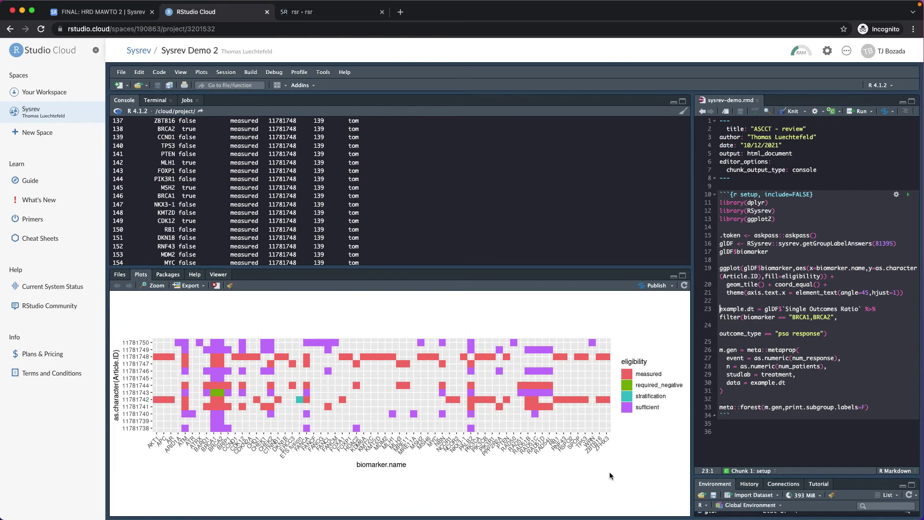
drag(675, 268, 676, 434)
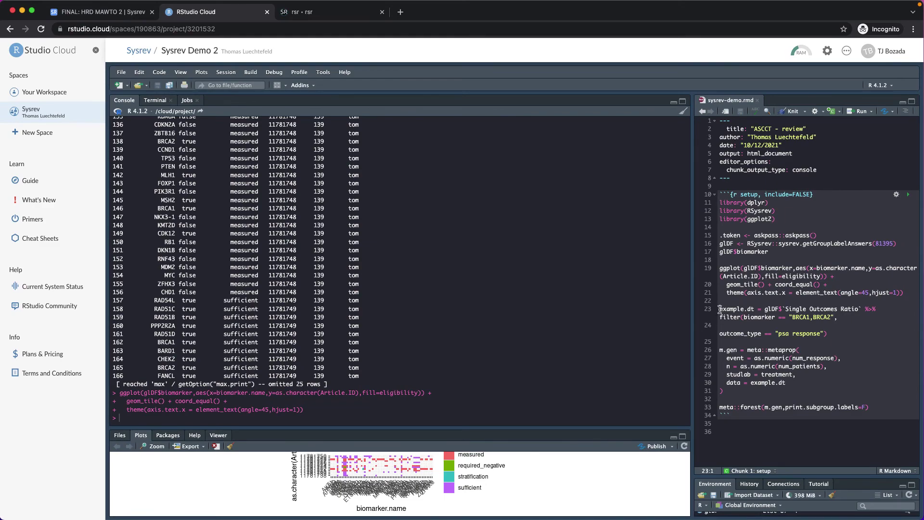
- Filter Single Outcomes Ratio into example.dt for biomarker "BRCA1,BRCA2" and outcome type "psa response", and preview its first rows with head
key(ctrl+Return)
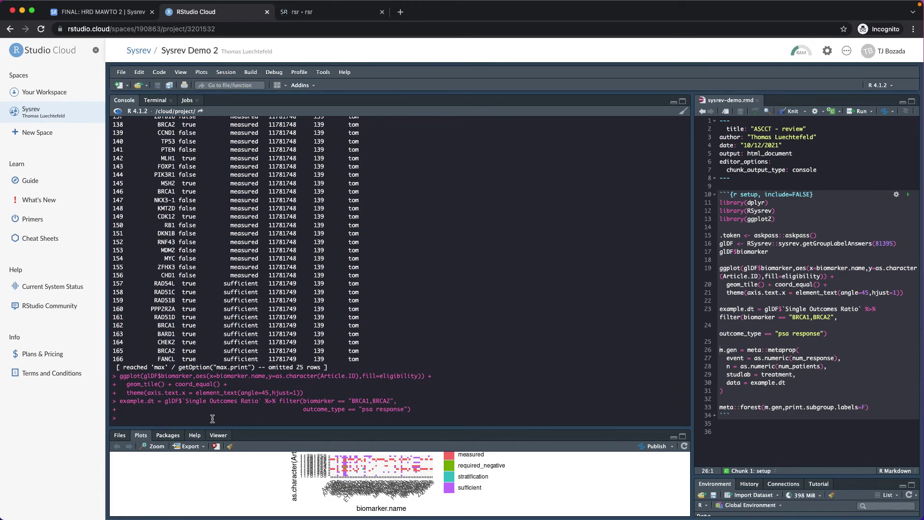
text(head()
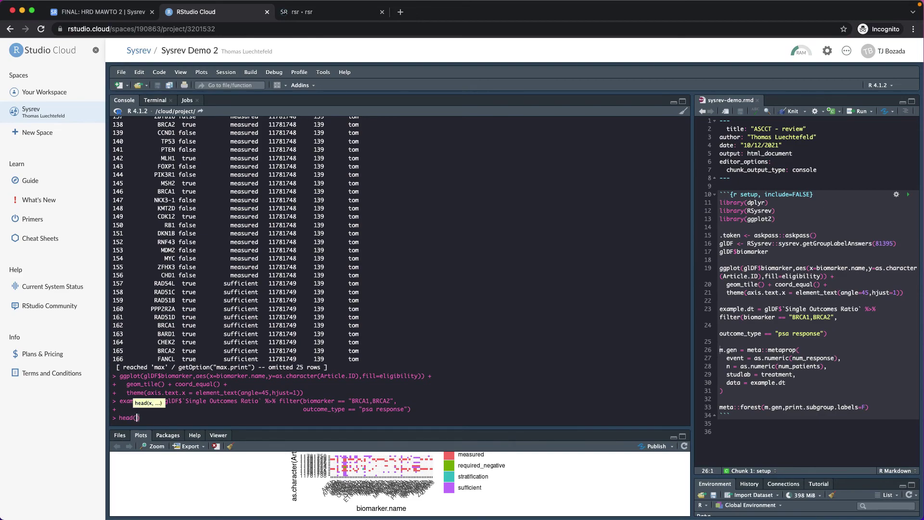
text(example.dt)
key(Return)
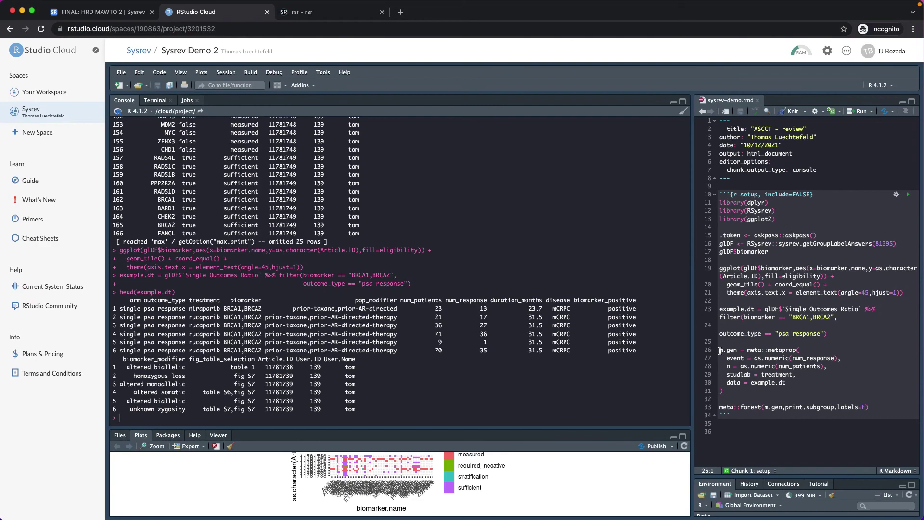
- Run the metaprop meta-analysis on example.dt, draw its forest plot without subgroup labels, and enlarge the plot area
key(ctrl+Return)
key(ctrl+Return)
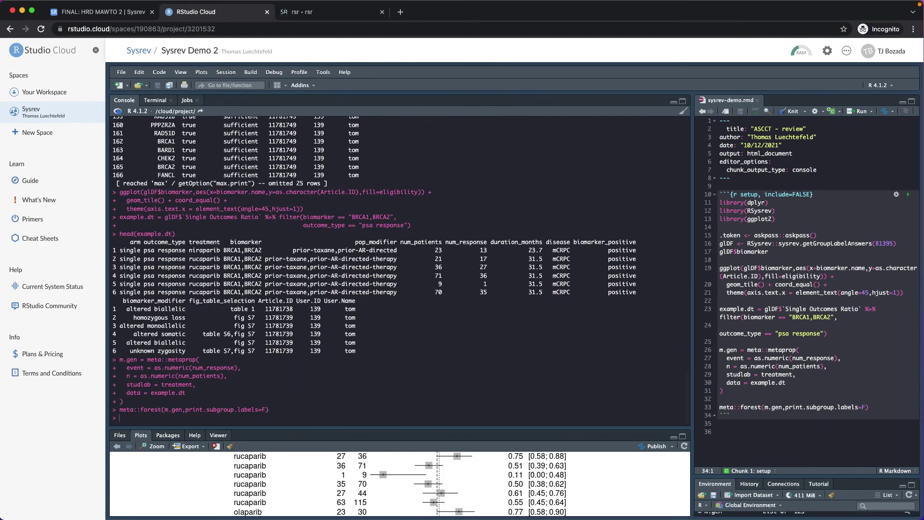
drag(685, 428, 685, 188)
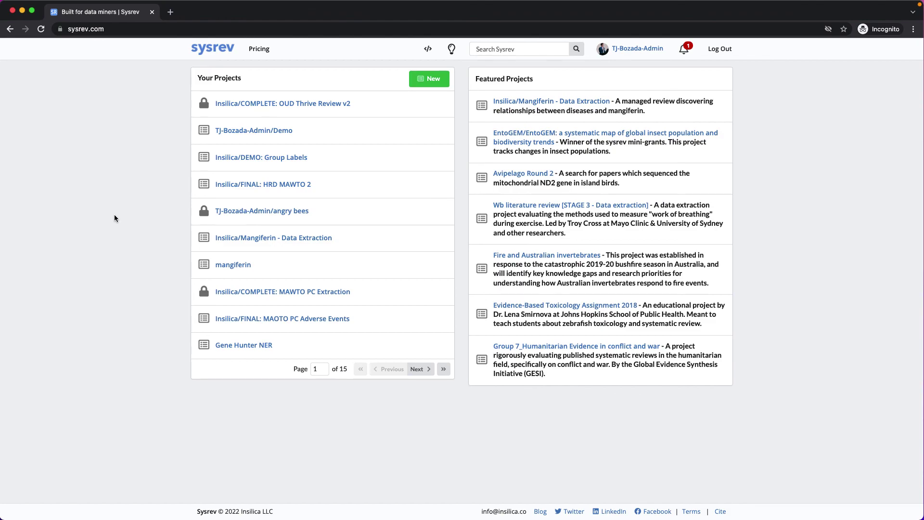
- In Sysrev, open the Demo project and view its label definitions
click(247, 130)
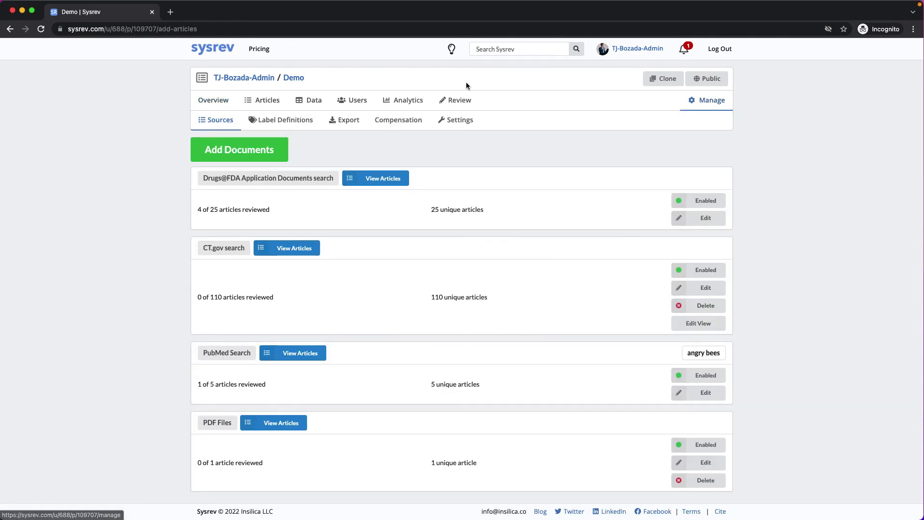
click(296, 121)
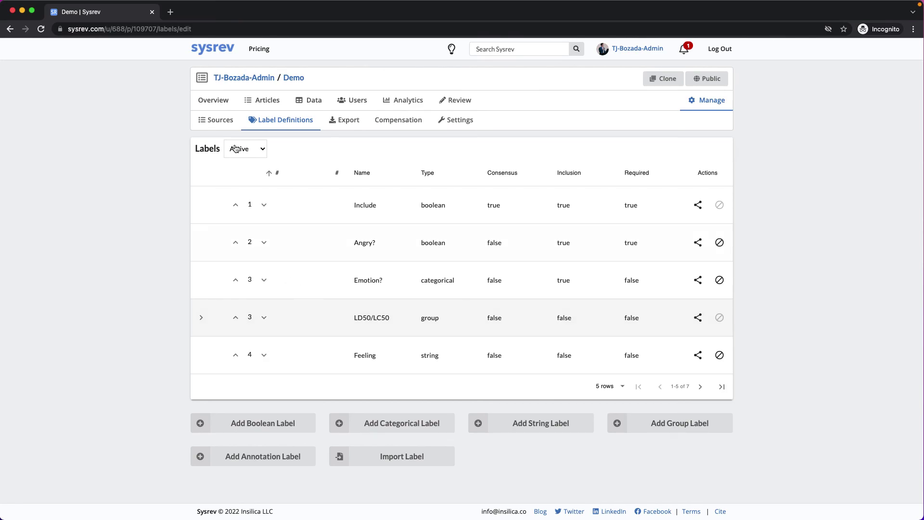
- Open the label definitions of the Insilica DEMO: Group Labels project and bring up the sharing code for the Health Effects group label
click(209, 54)
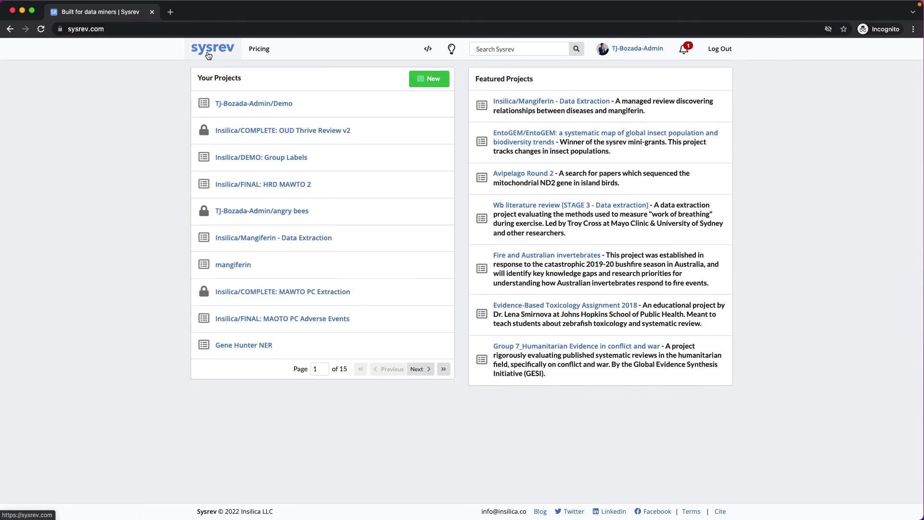
click(231, 157)
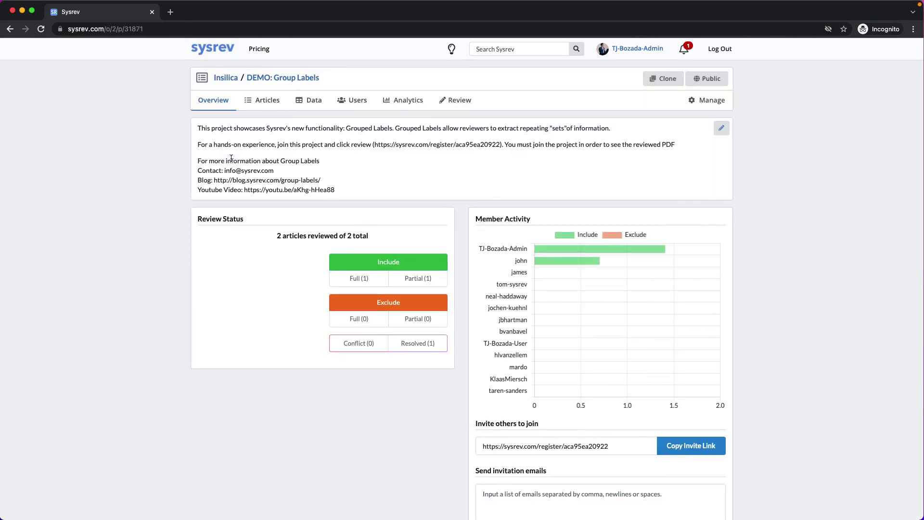
click(709, 100)
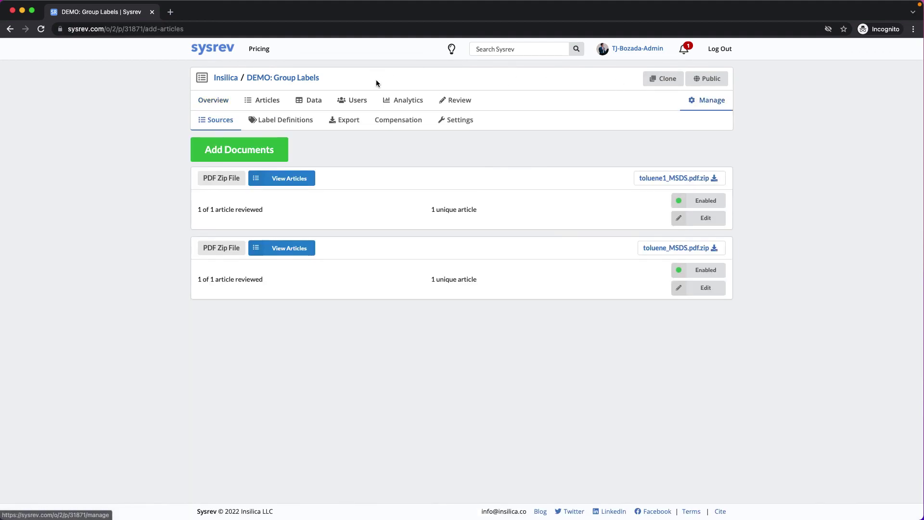
click(292, 123)
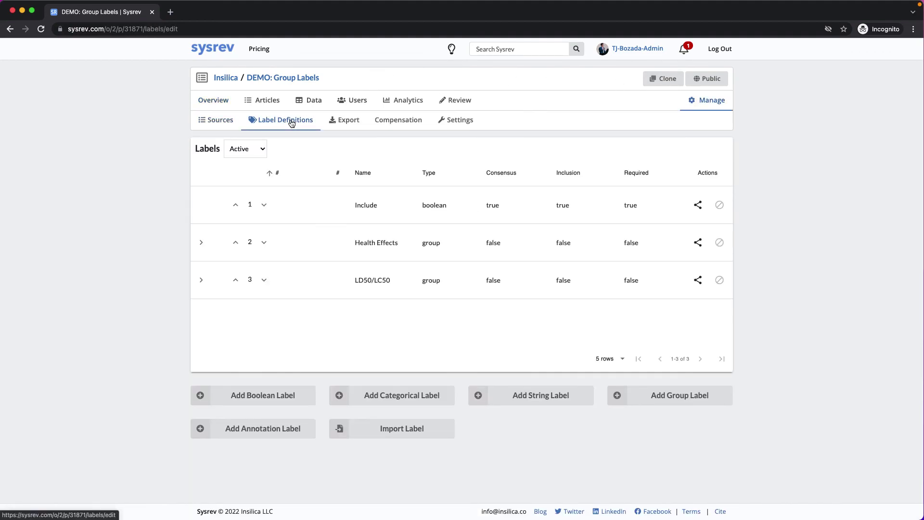
click(698, 244)
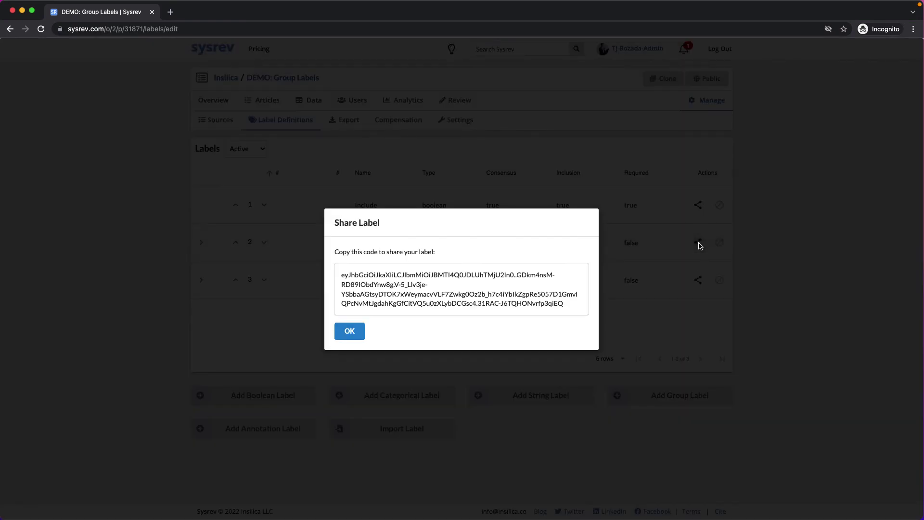
- Copy the share code of the Health Effects label, close its dialog, and open the label definitions of the Demo project
drag(565, 304, 338, 278)
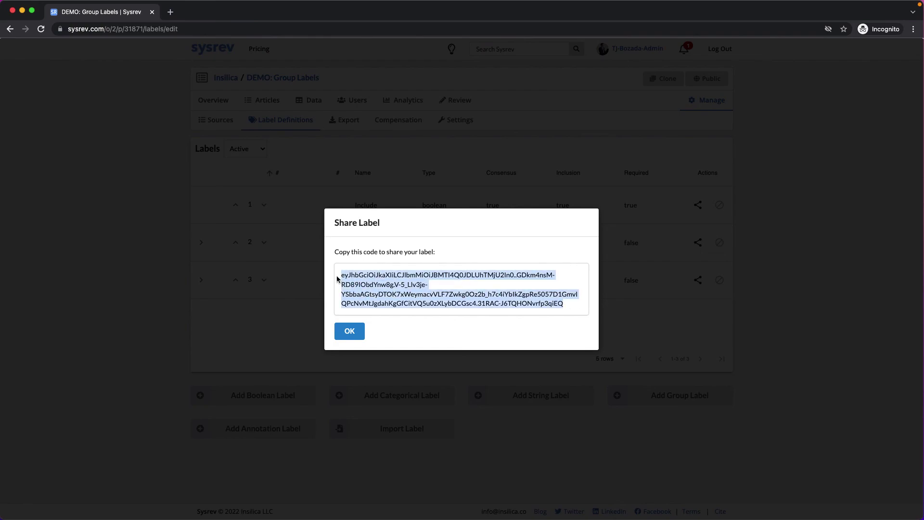
click(347, 331)
click(212, 48)
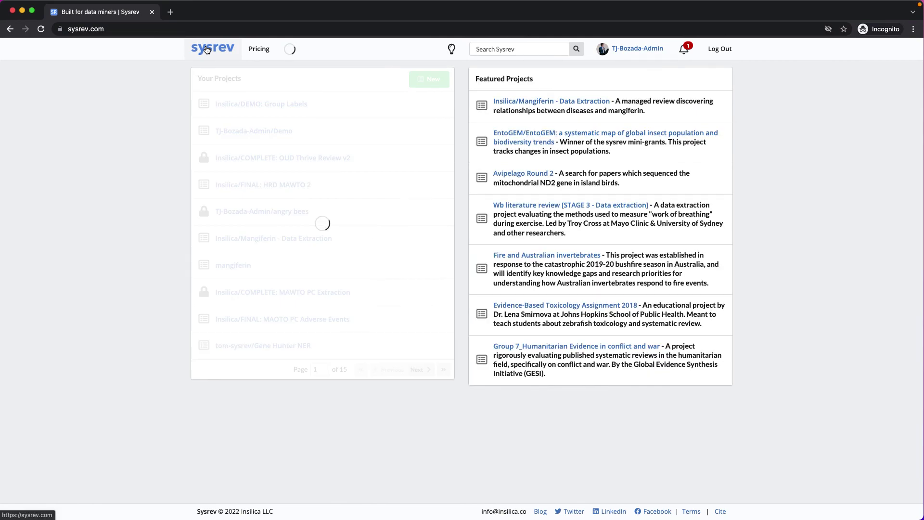
click(235, 137)
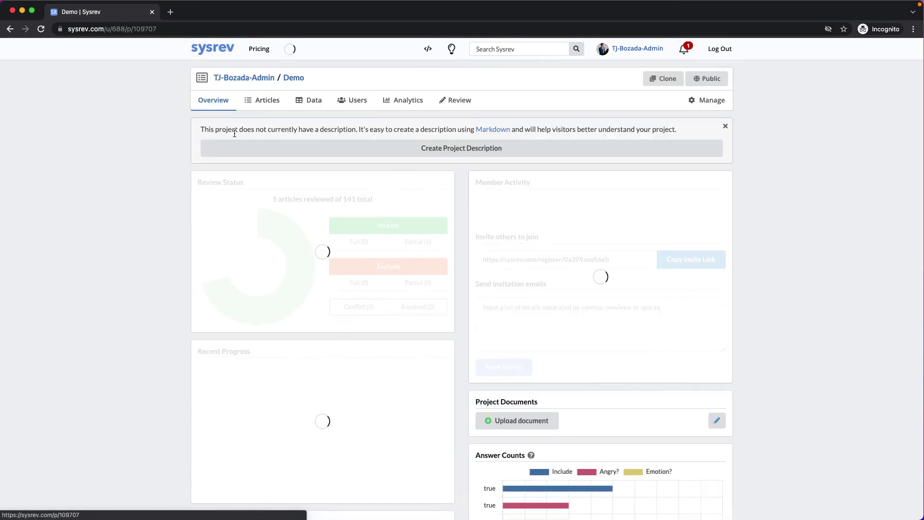
click(706, 104)
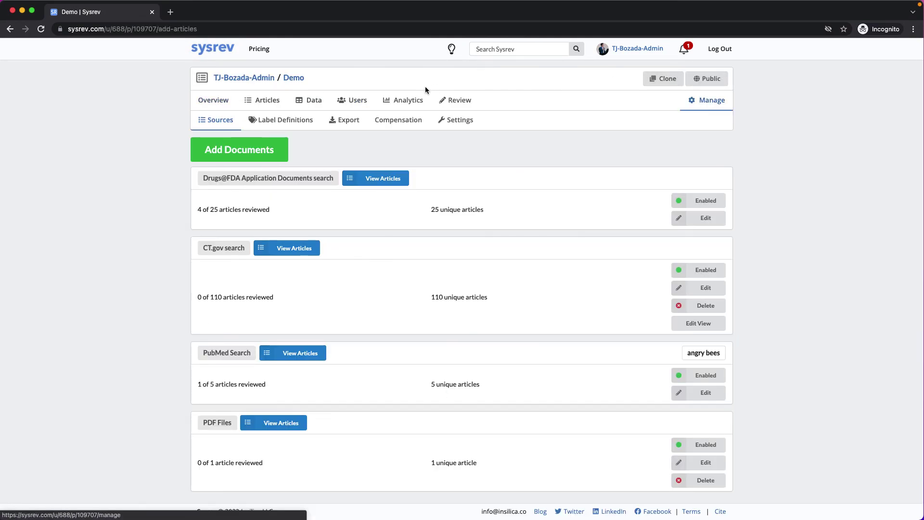
click(282, 121)
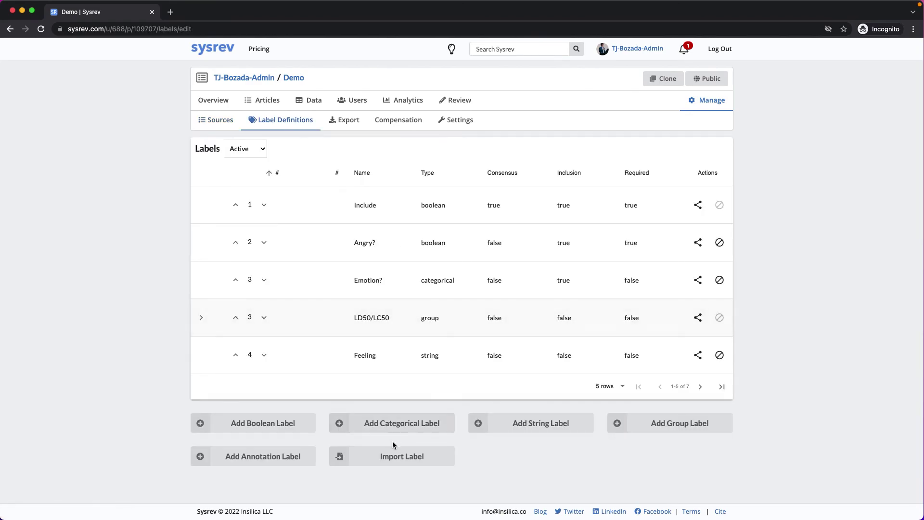
- Import the Health Effects group label into Demo using the copied share code, and open that label in the article review
click(390, 455)
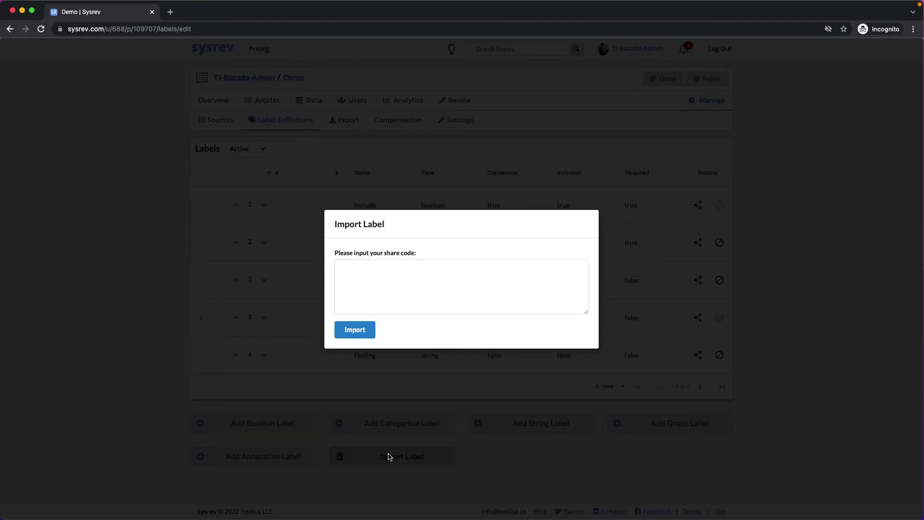
click(406, 281)
key(super+v)
click(355, 332)
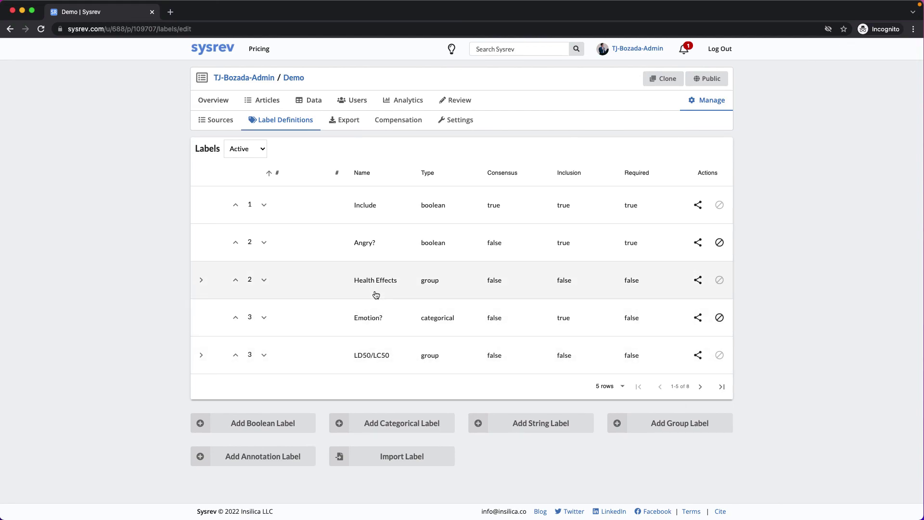
click(458, 99)
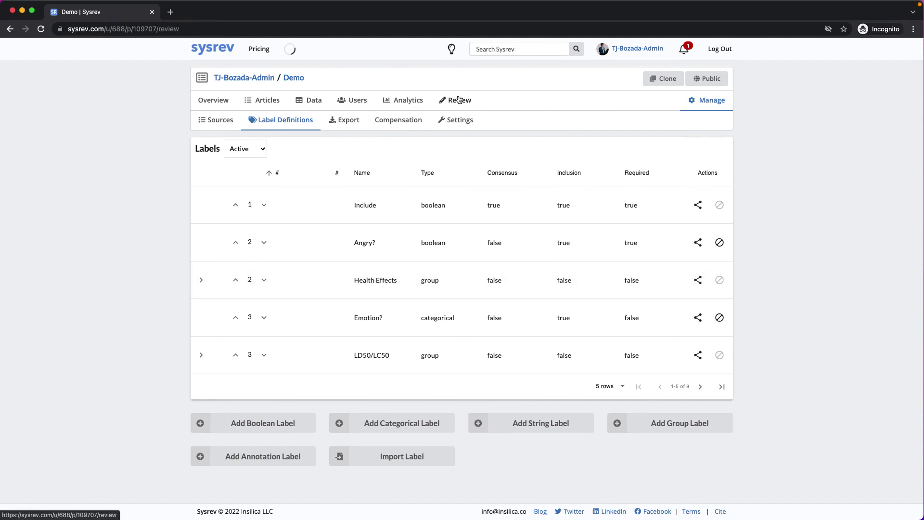
click(204, 209)
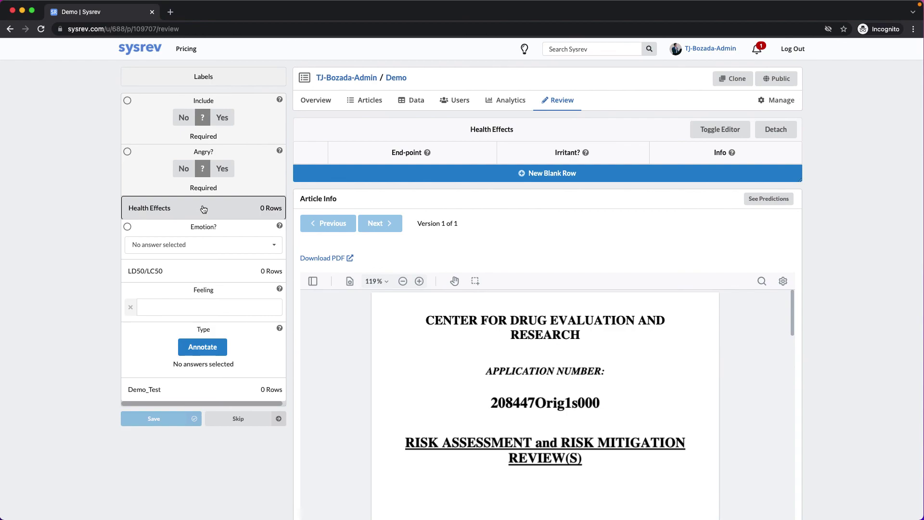
- Clone the Demo project into the personal account and save the copy under the project name "Demo - Clone"
click(727, 80)
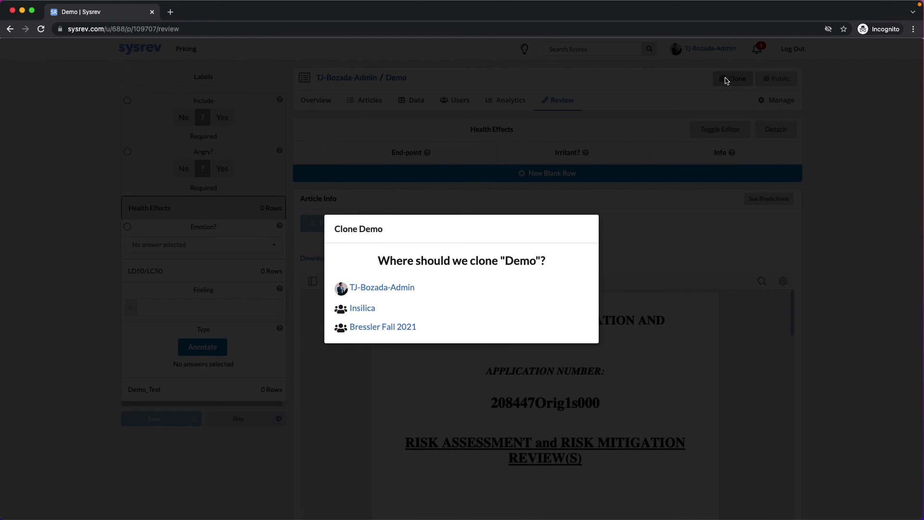
click(393, 288)
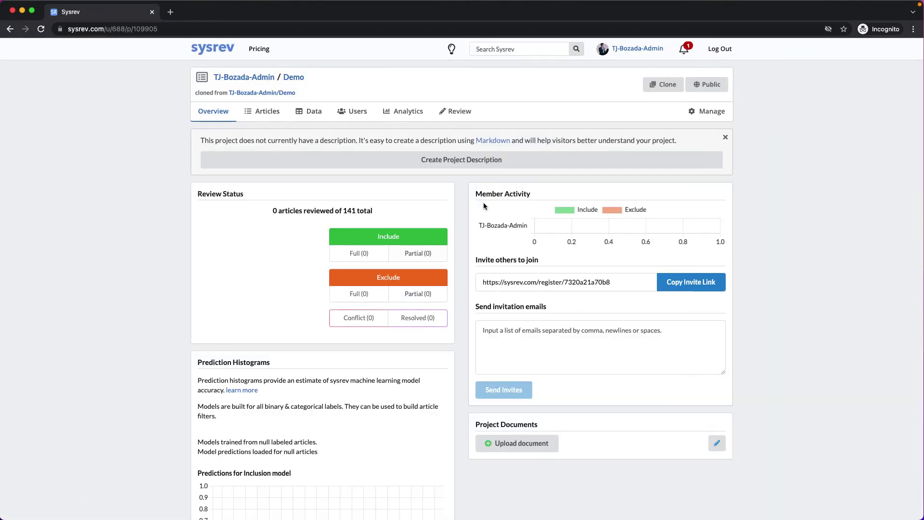
click(697, 112)
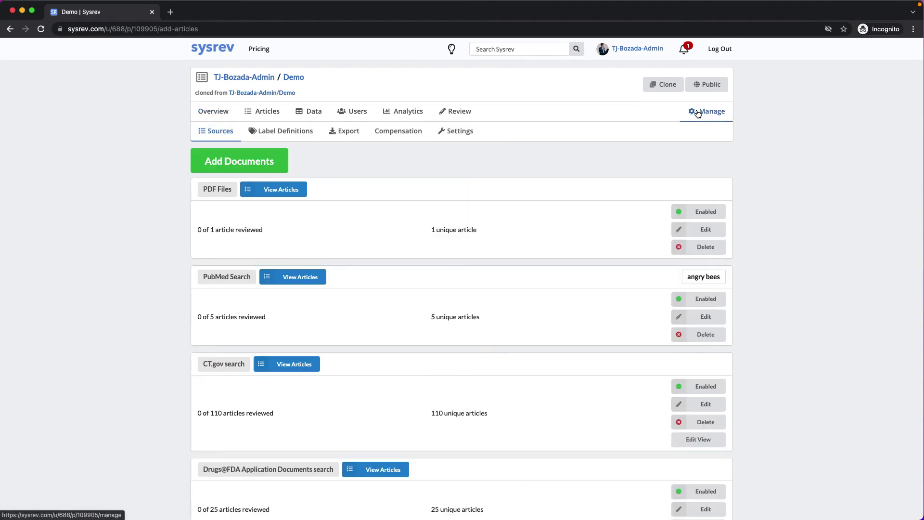
click(464, 138)
click(341, 193)
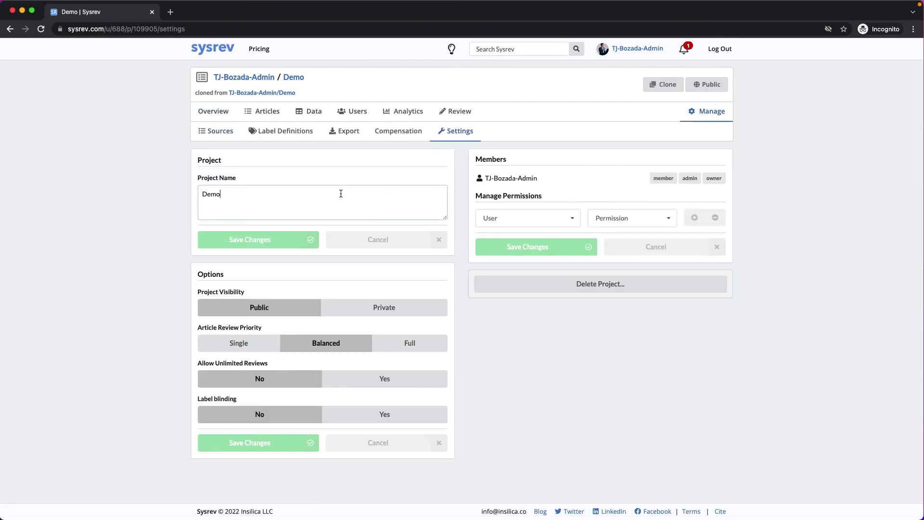
text(- Clone)
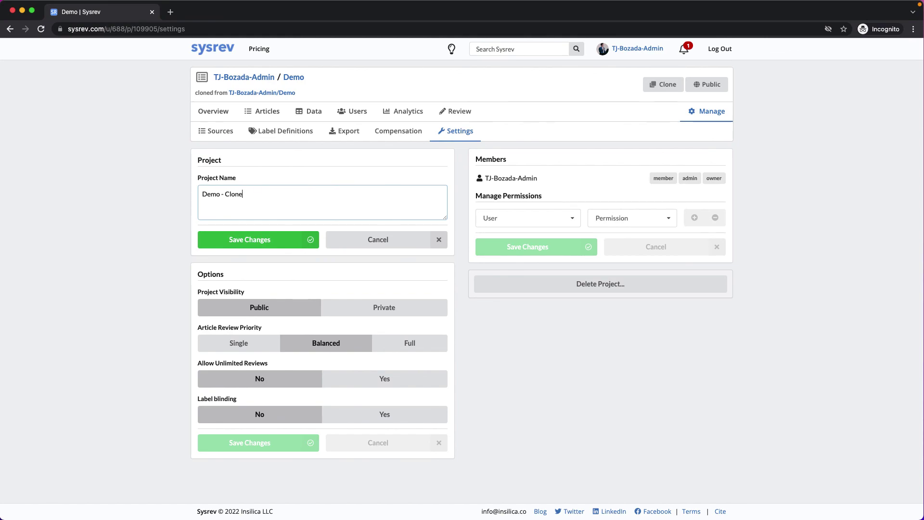
click(250, 239)
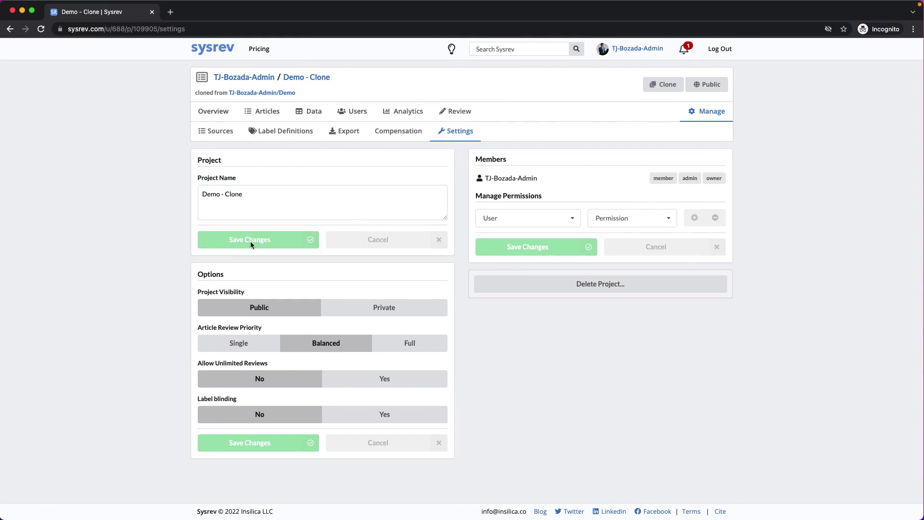
- View the document sources of the cloned project and return to the list of own projects
click(212, 131)
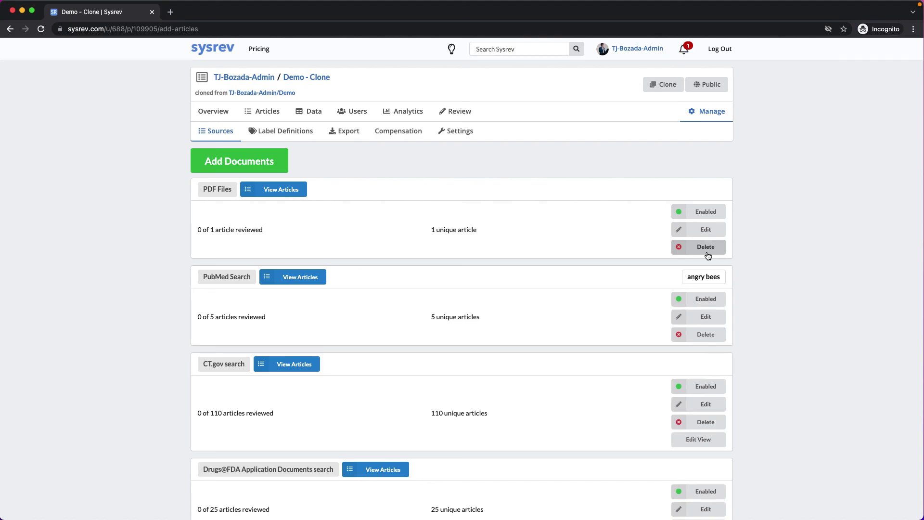
click(214, 49)
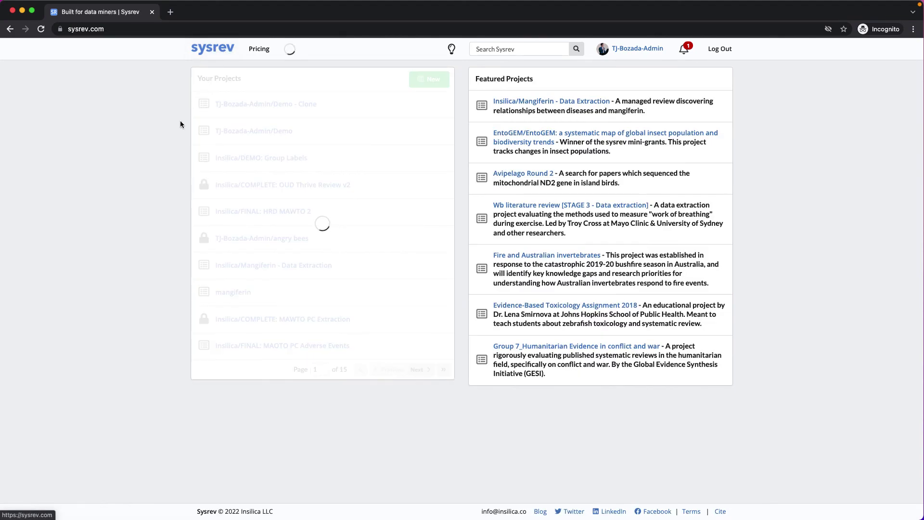